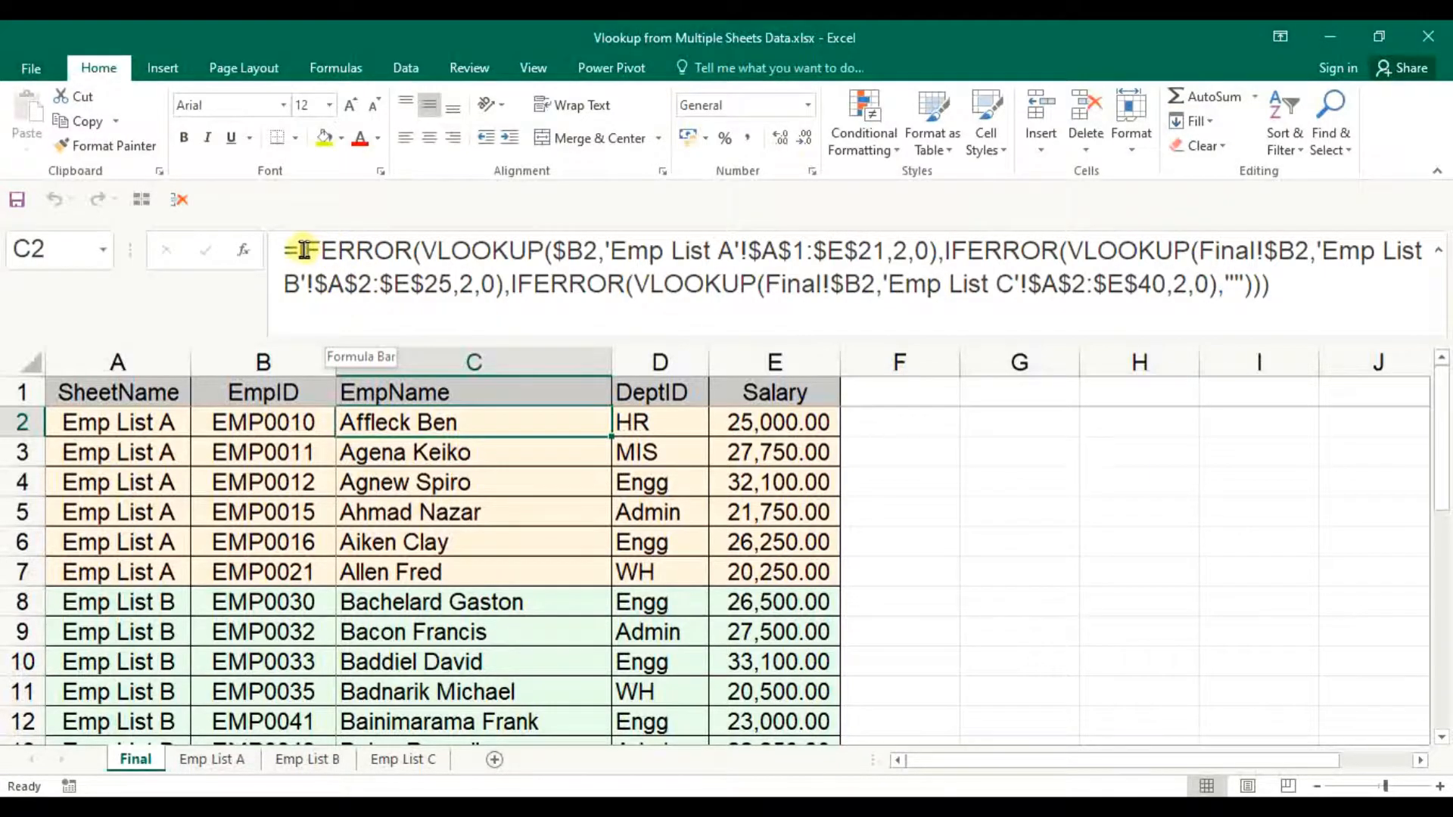
Examine the outer IFERROR function in the EmpName formula of cell C2 and leave the formula unedited
left_click(352, 250)
double_click(352, 250)
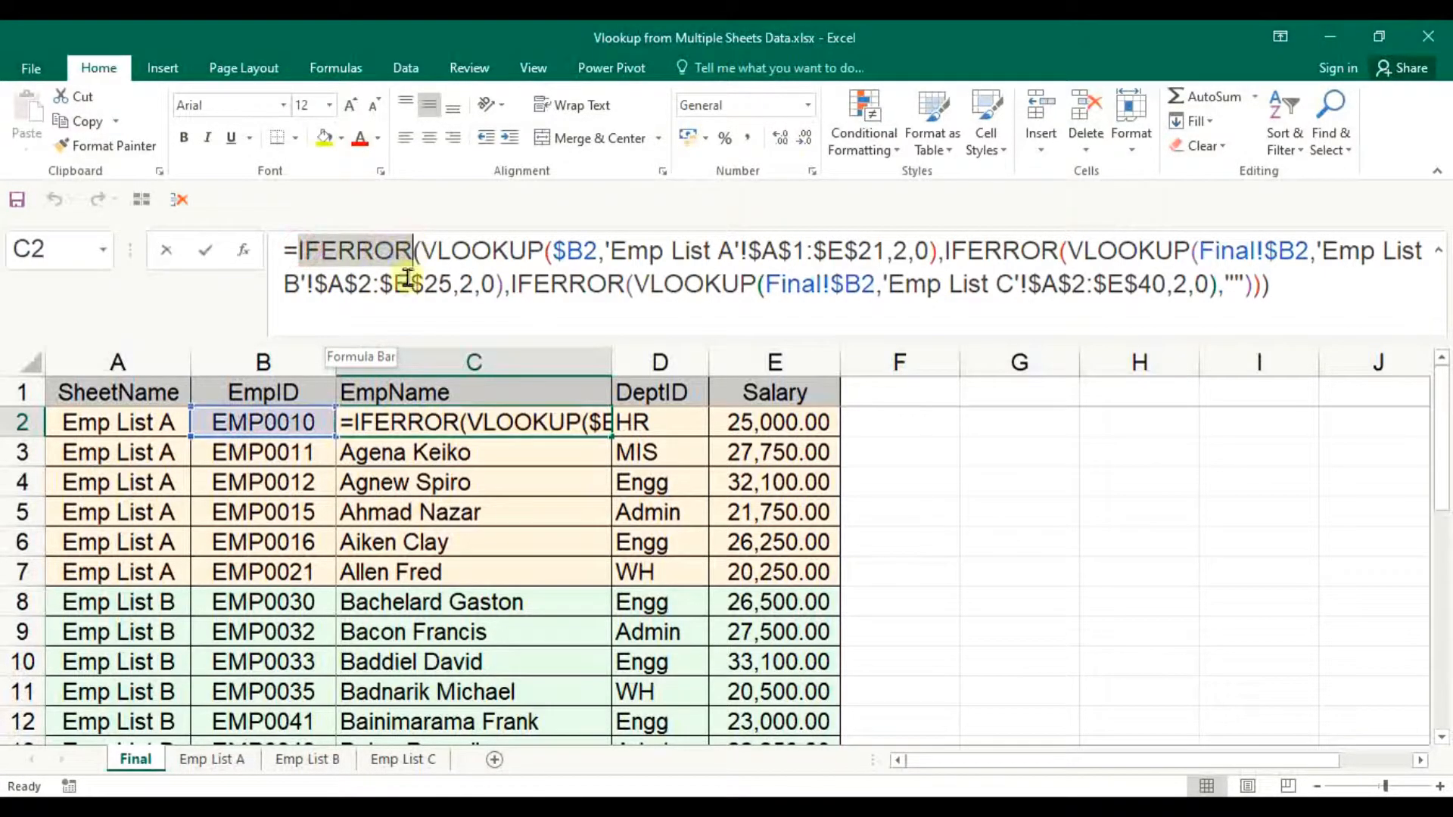
key("Escape")
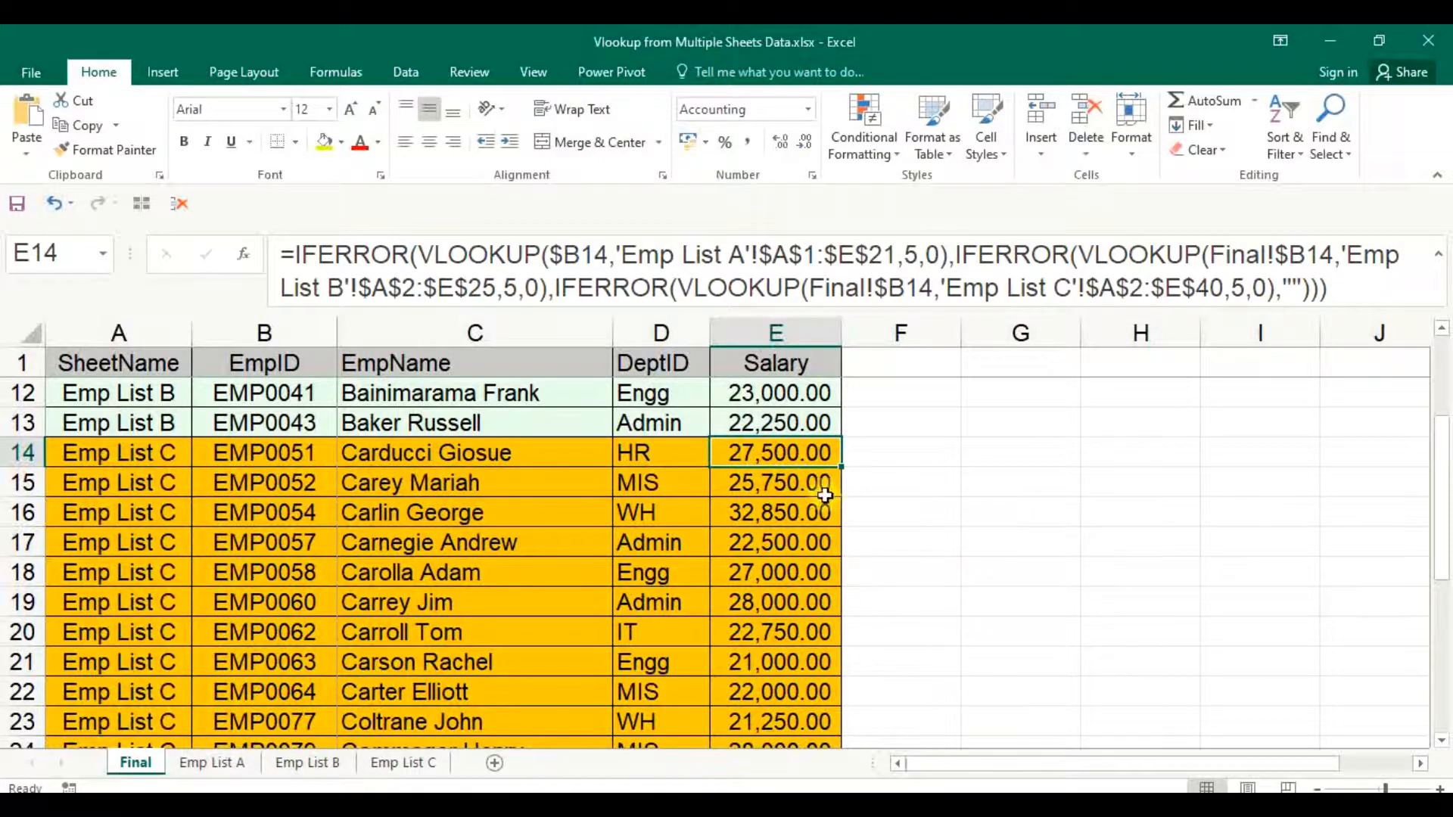
Open the function arguments of the innermost IFERROR, covering Emp List C, in the Salary formula of cell E14
left_click(363, 257)
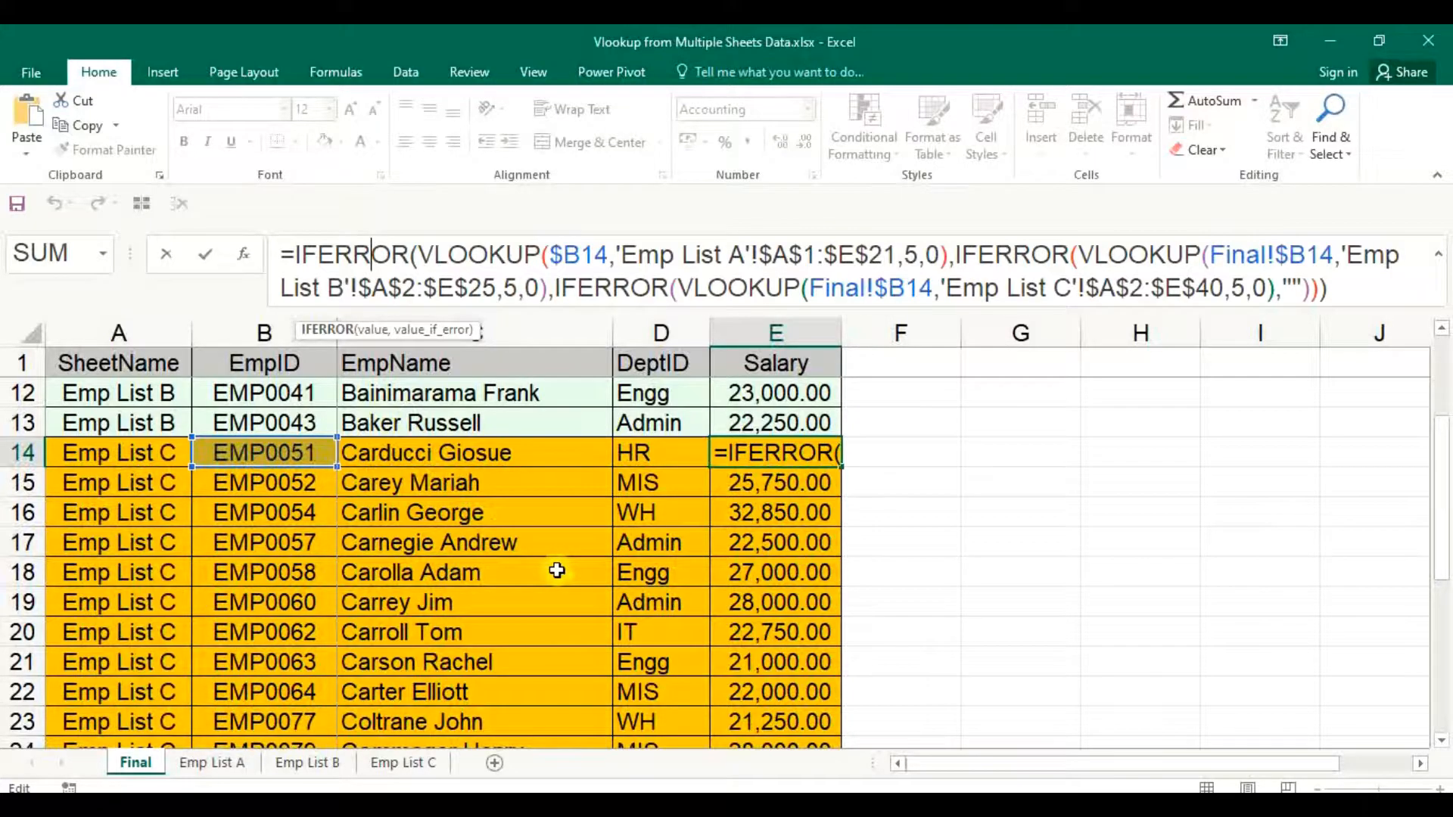
key("shift+F3")
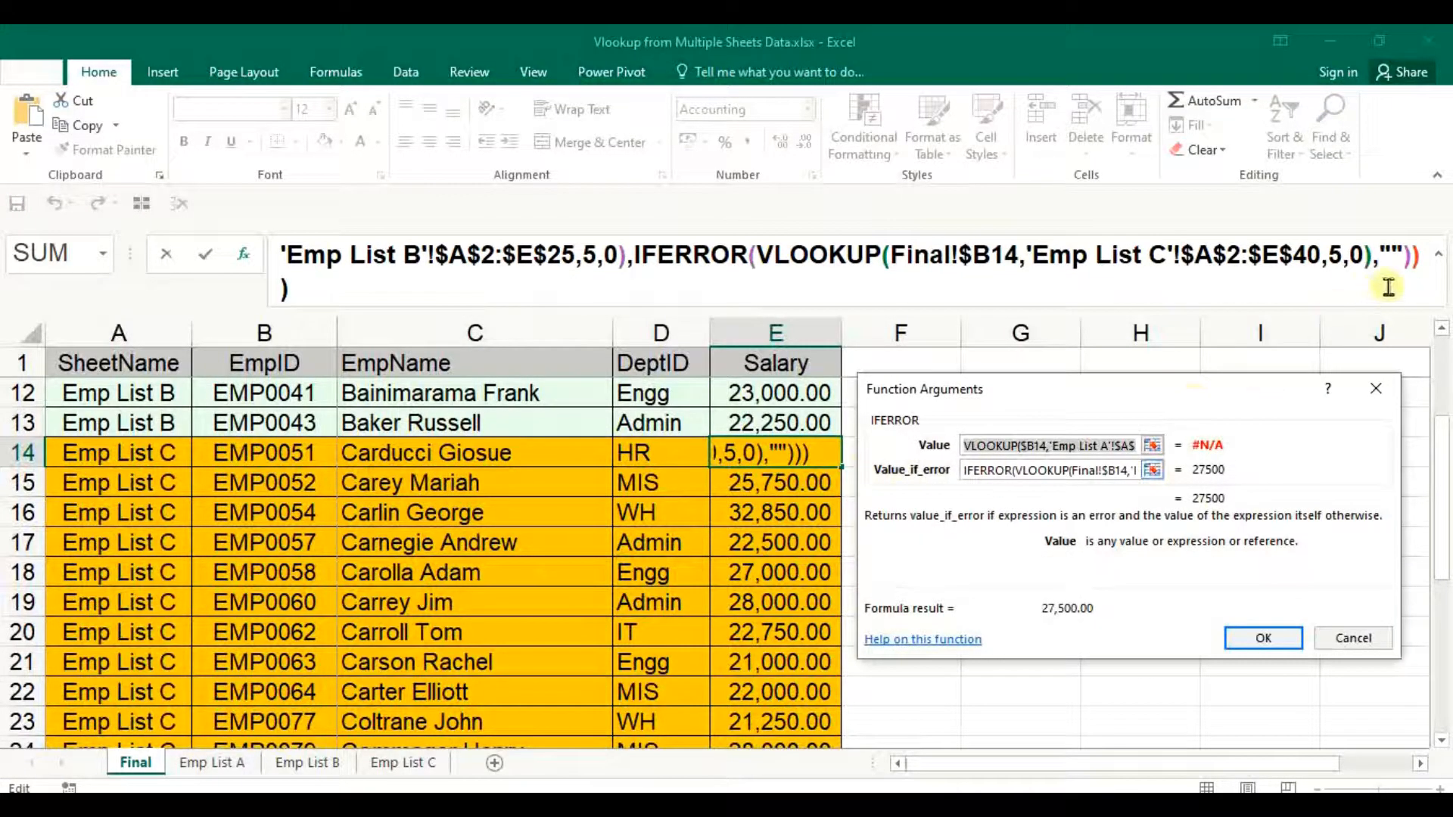
left_click(1400, 257)
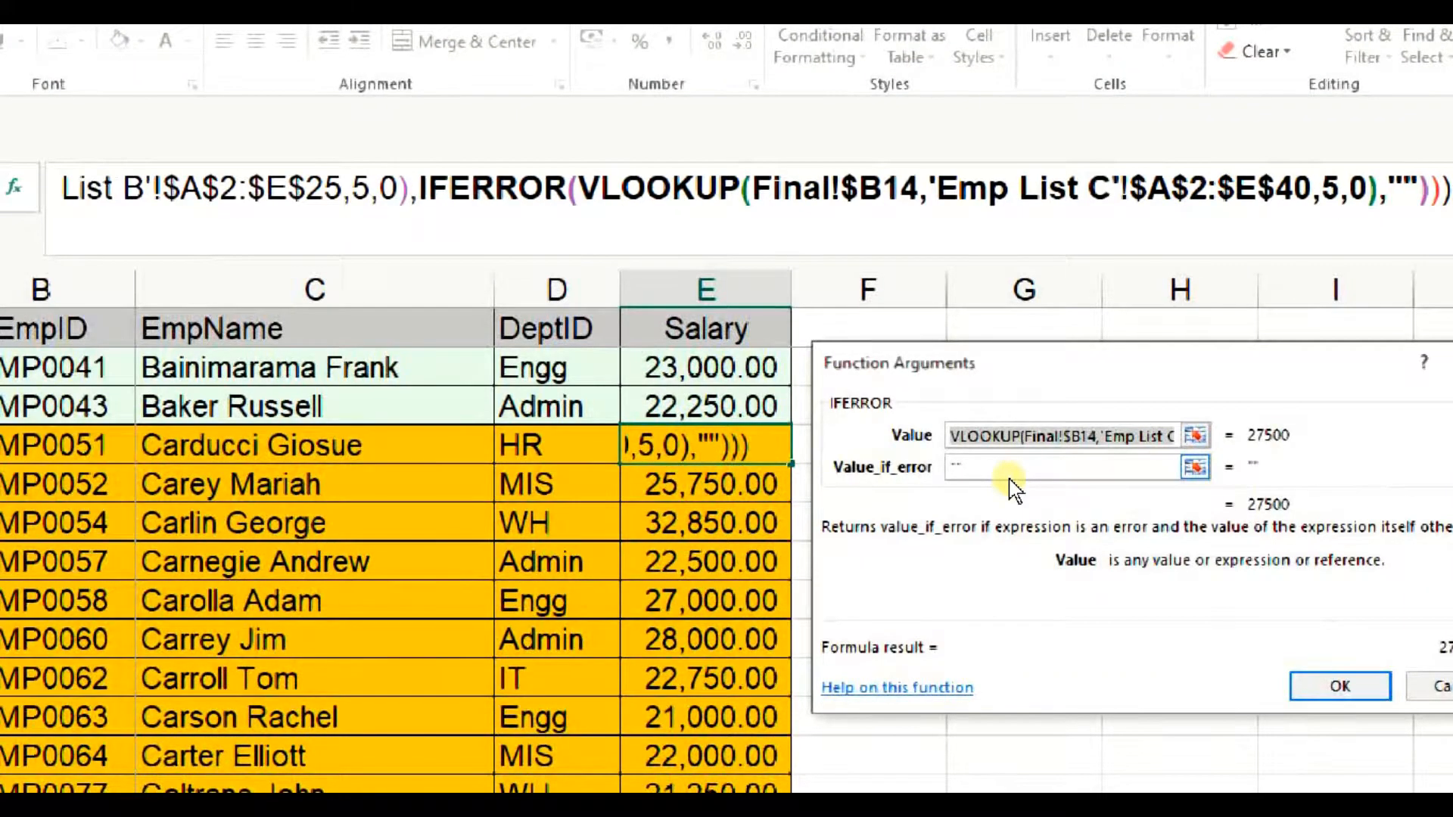
left_click(1020, 436)
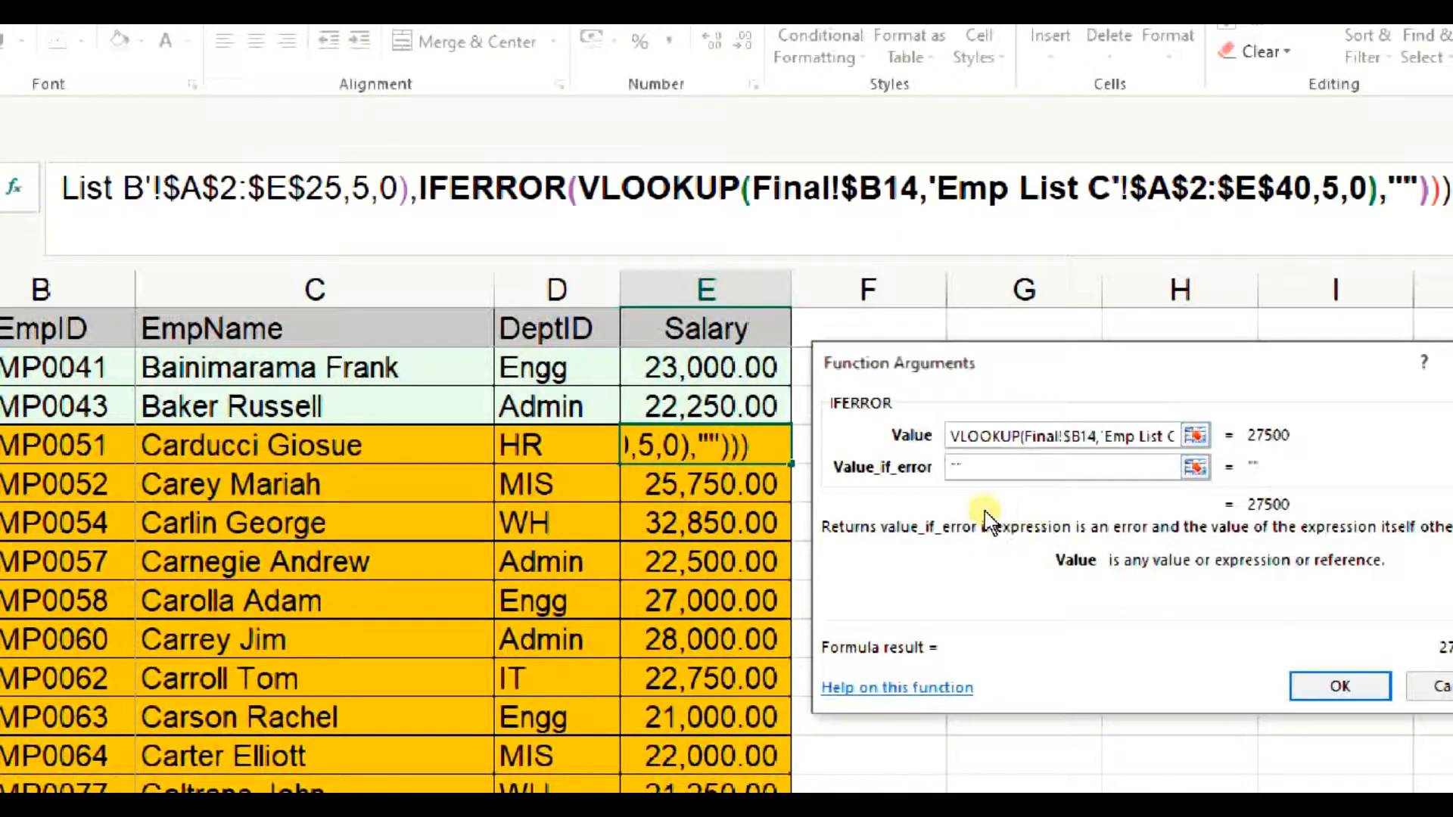
left_click(1013, 471)
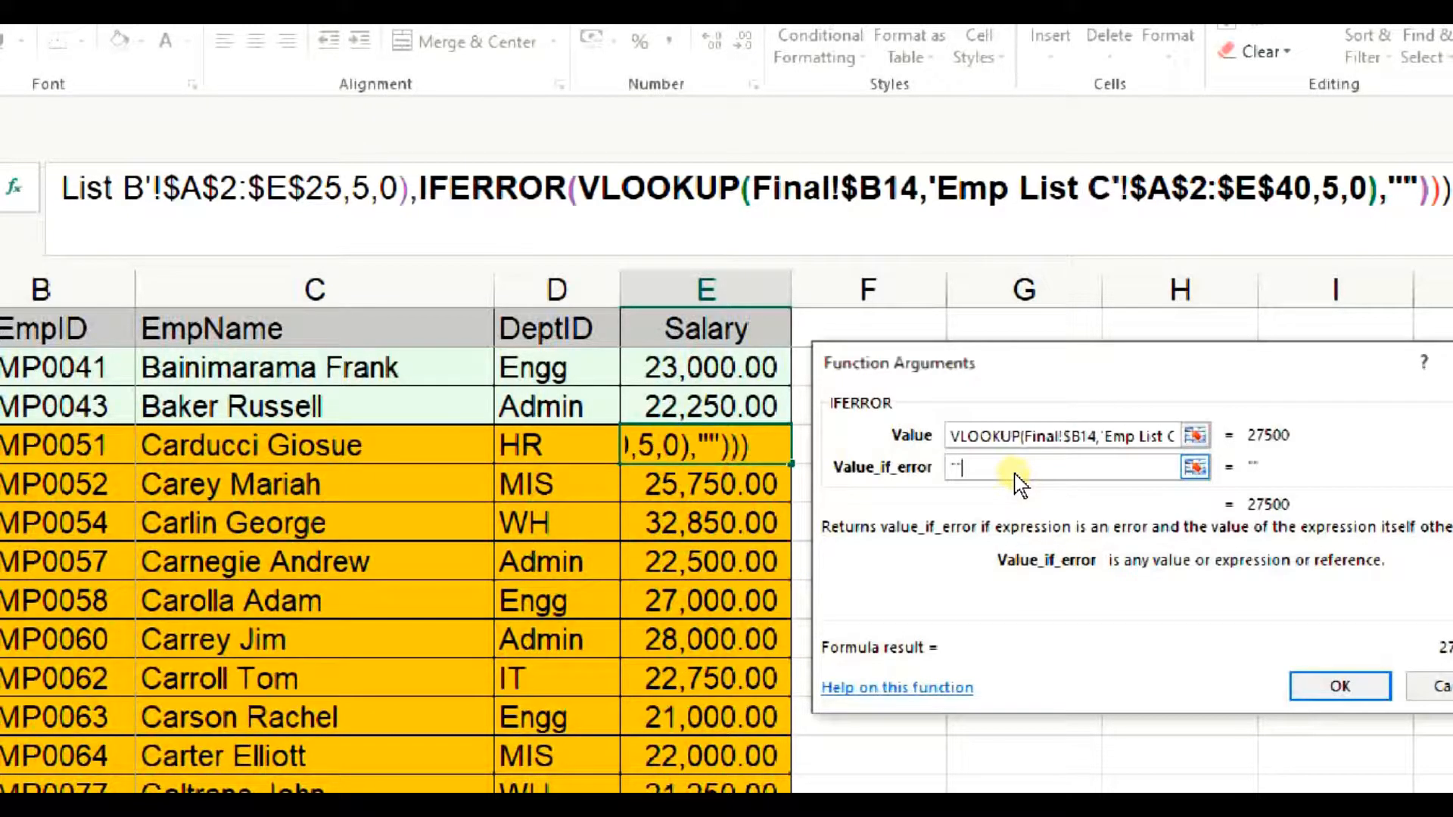
Replace the innermost IFERROR's Value_if_error with "N/A" and accept the formula
left_click_drag(1097, 394, 1068, 390)
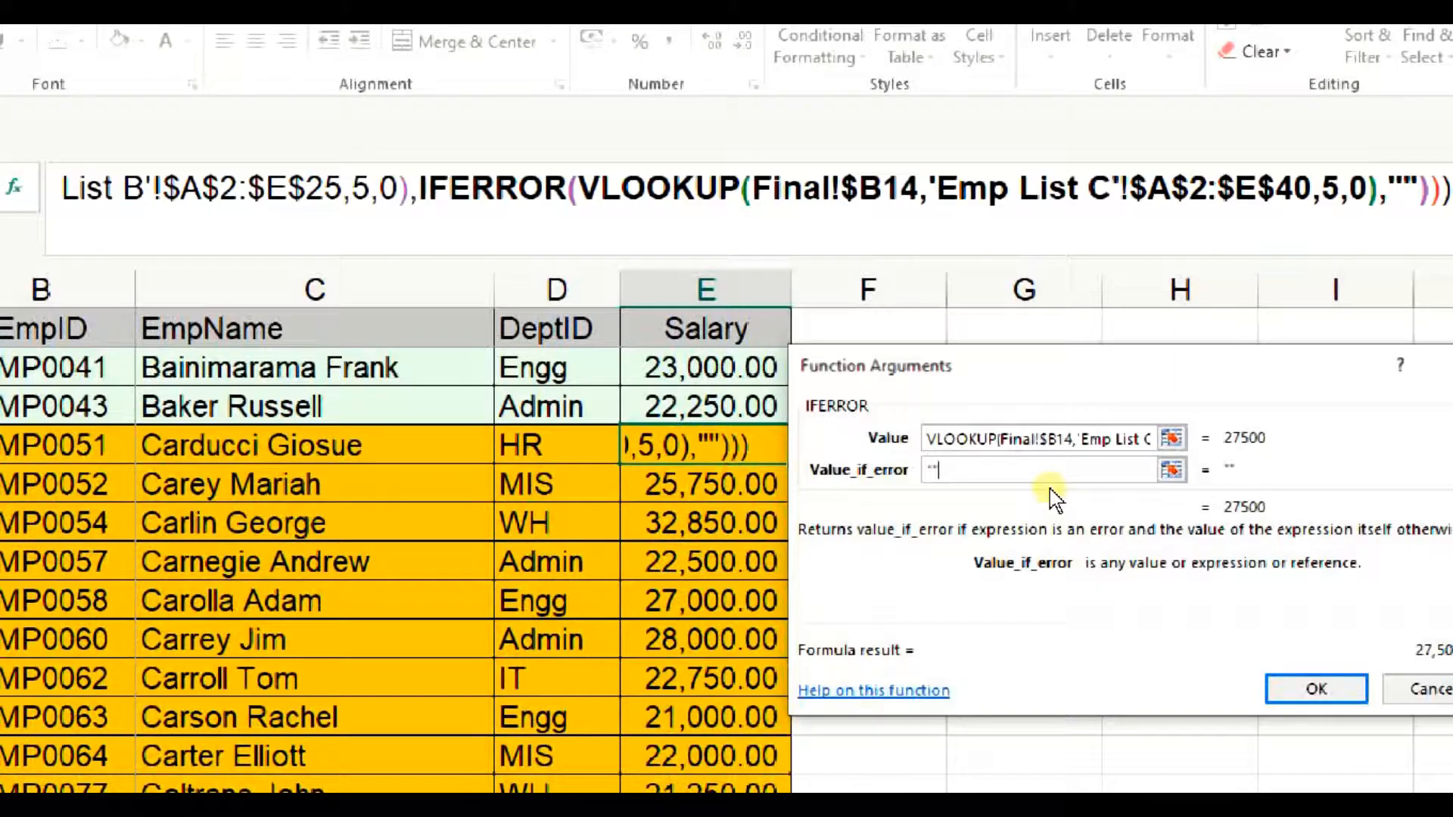
key("BackSpace")
key("BackSpace")
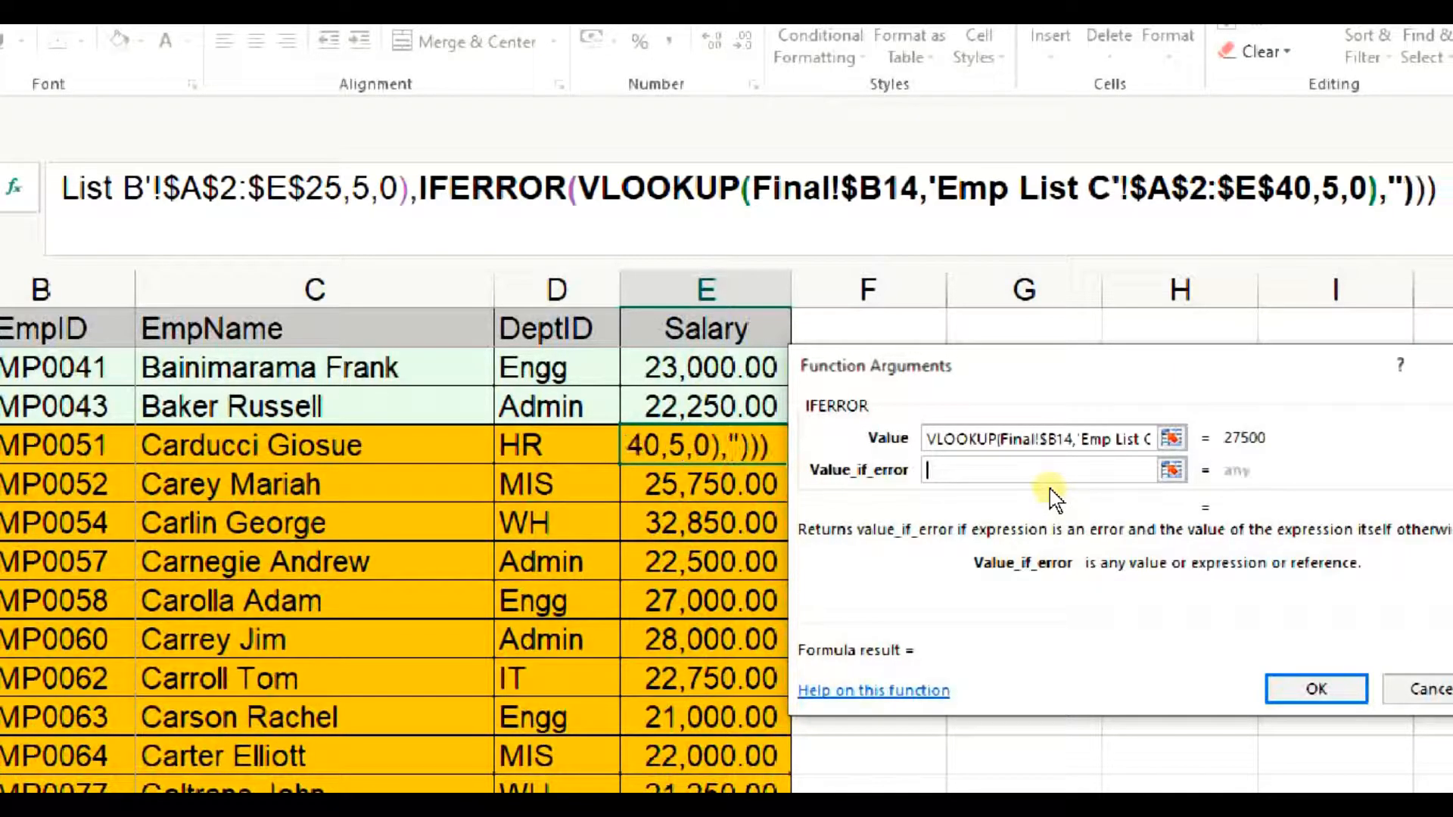
type("\"N/A")
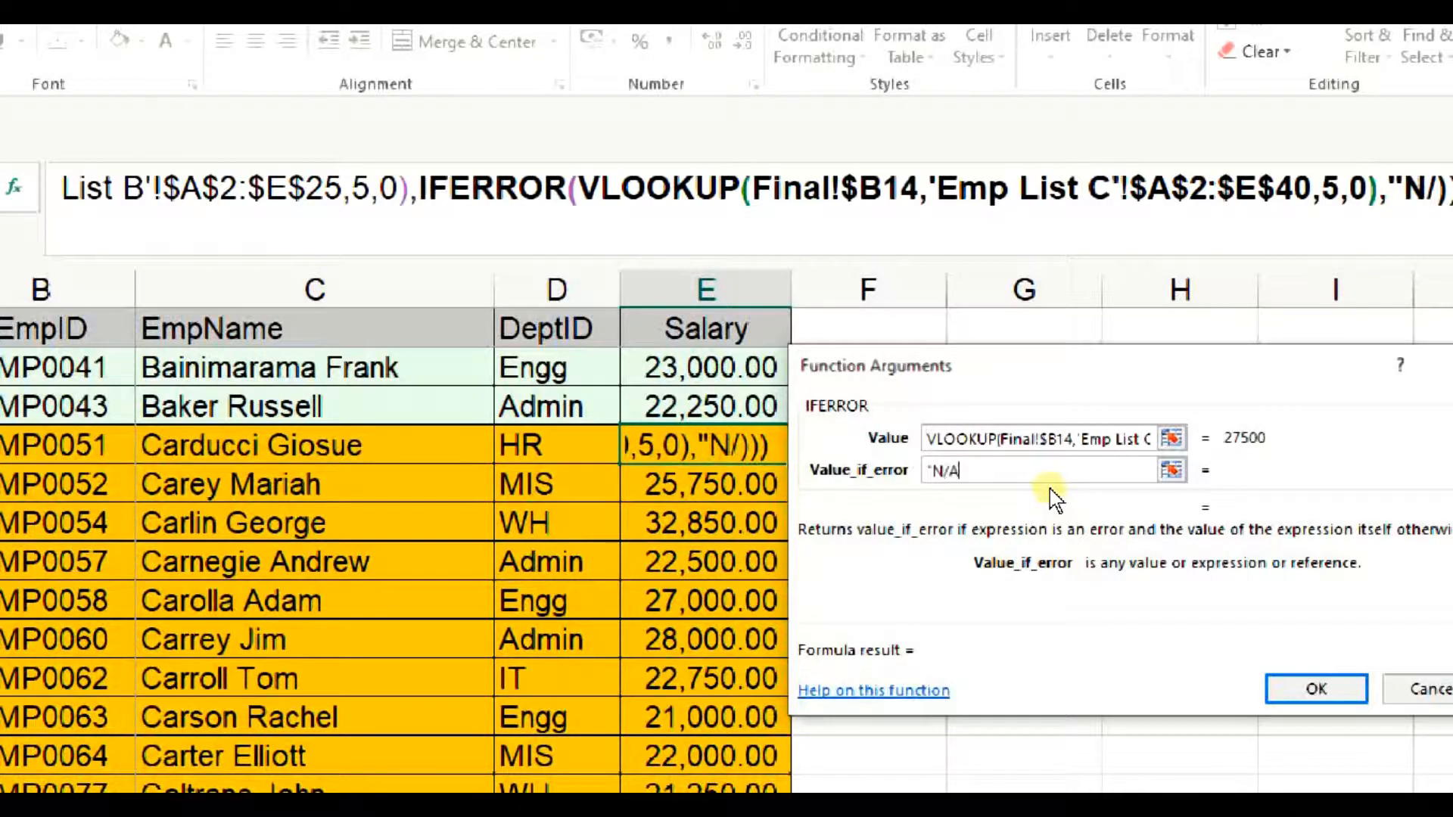
type("\"")
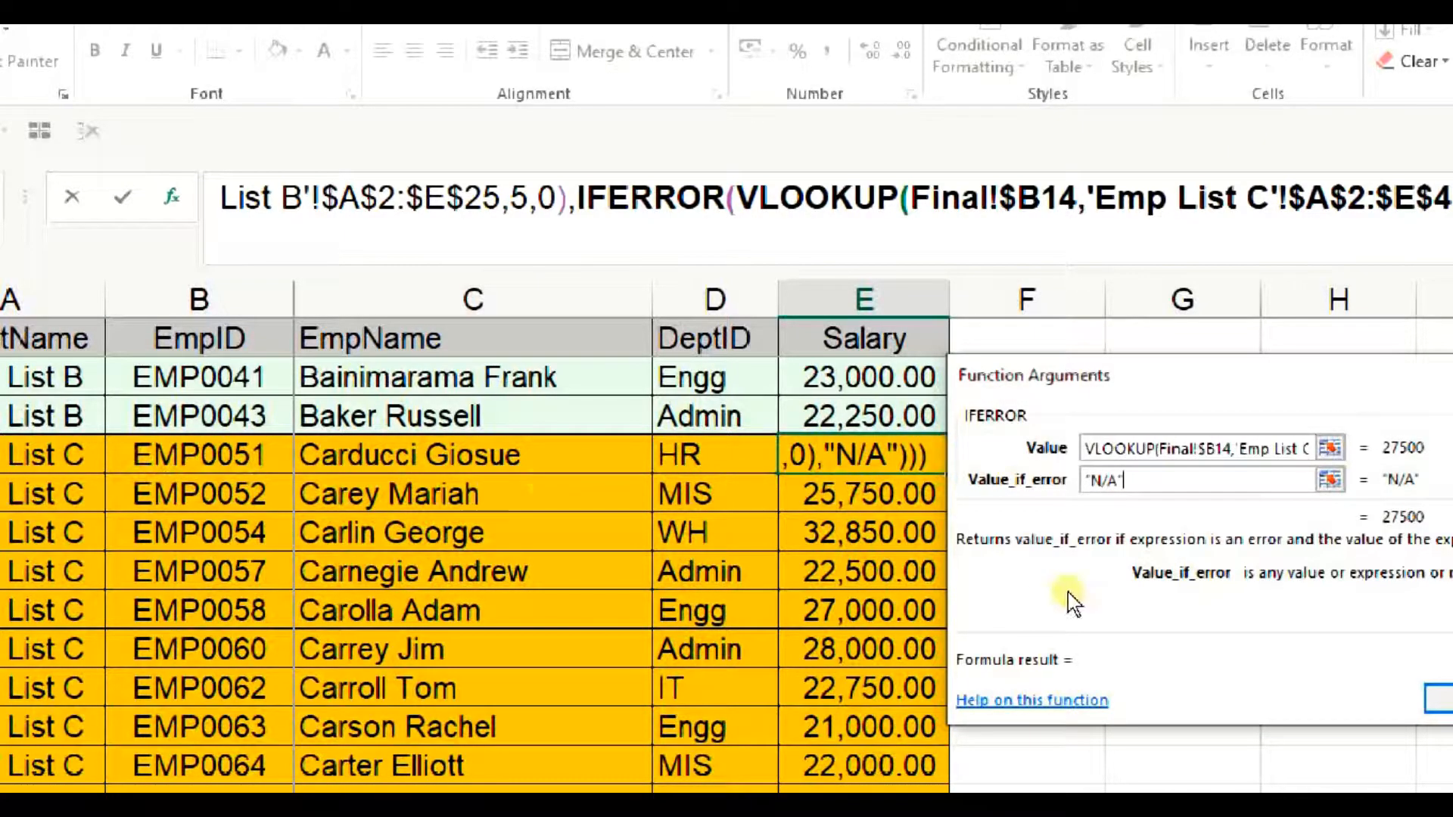
left_click_drag(1185, 389, 1148, 394)
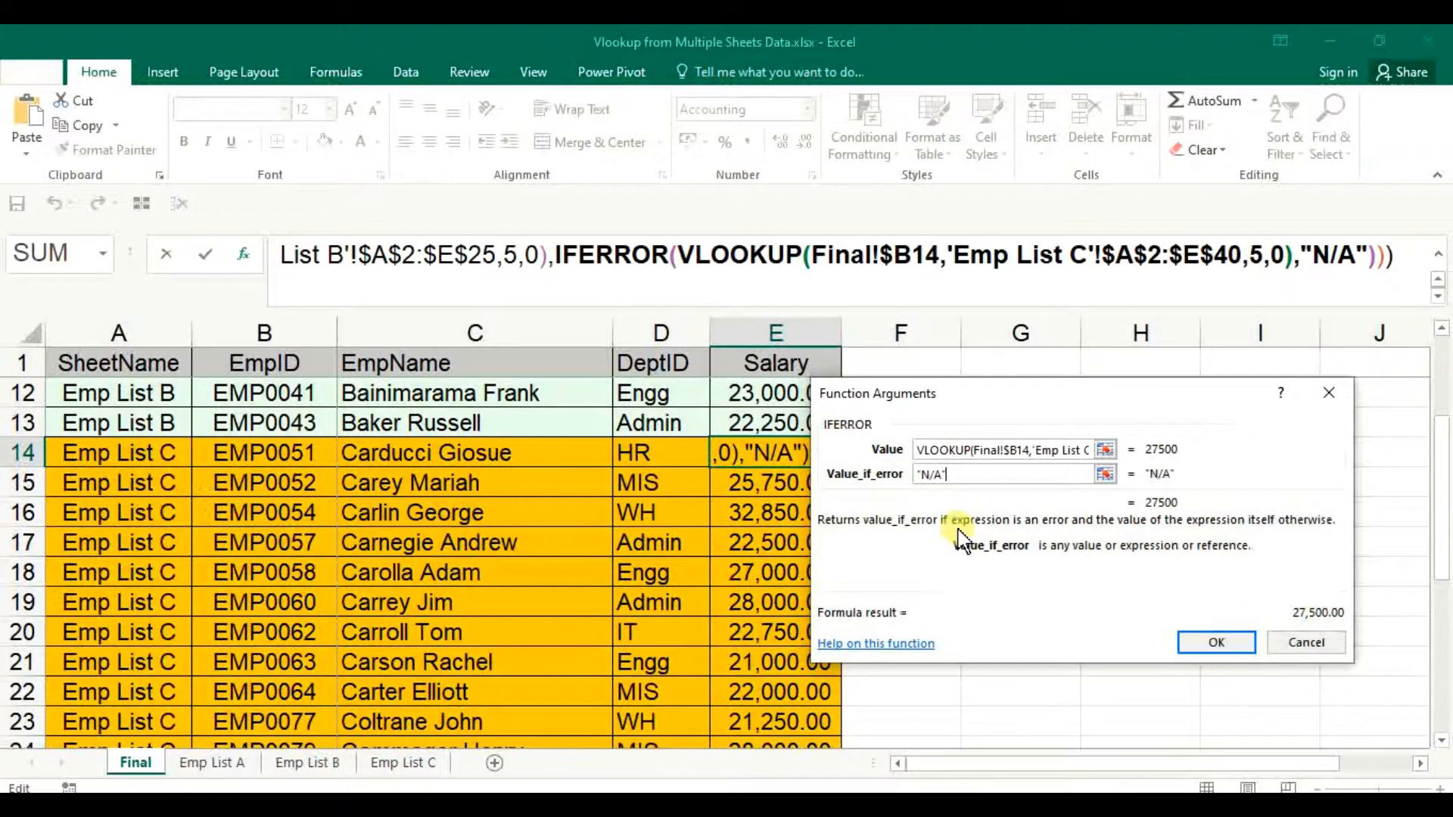
left_click(1238, 641)
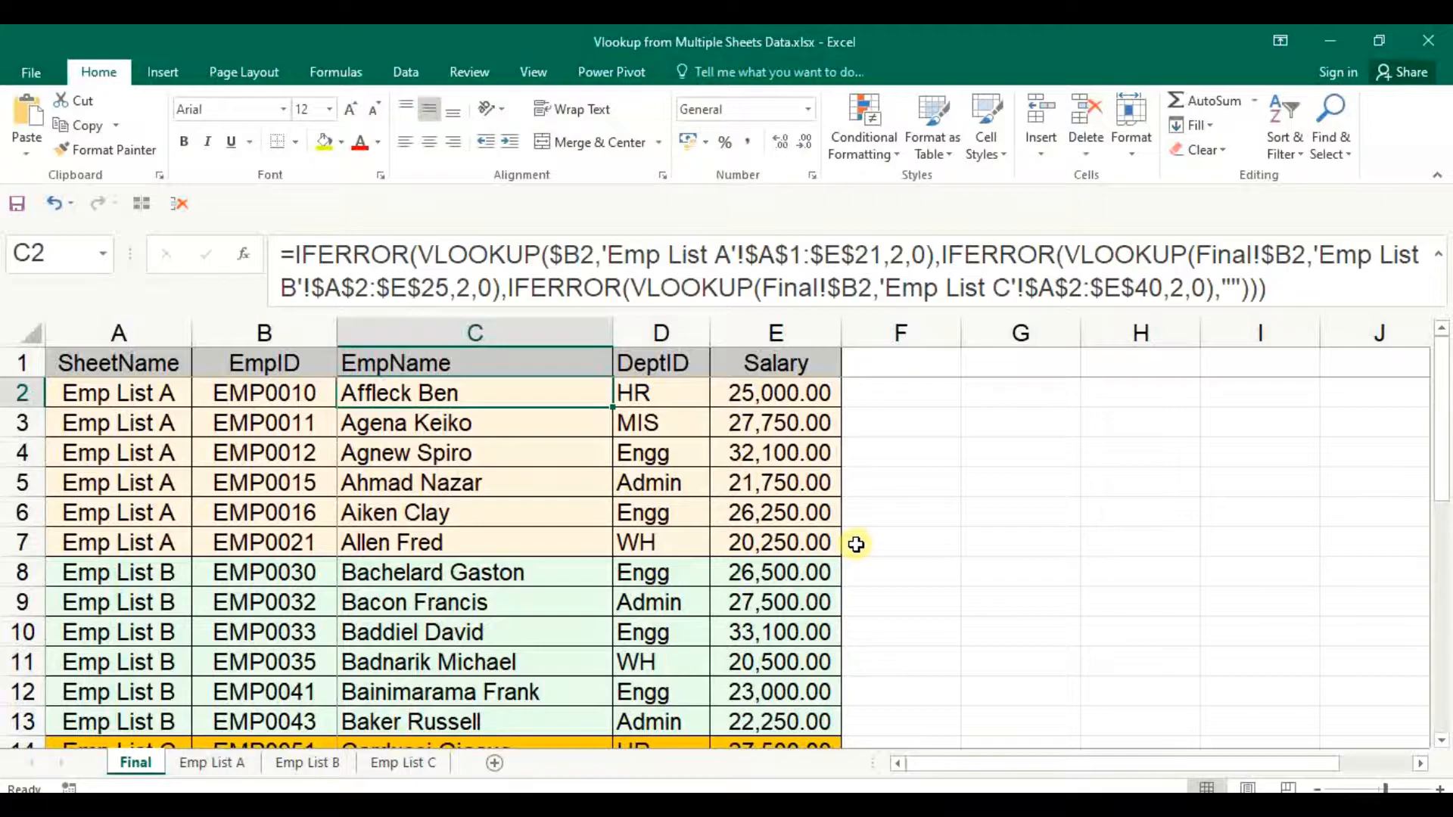
Compare the EmpName looked up in C2 of the Final sheet with the source record on the Emp List A sheet
scroll(856, 544, "up", 1)
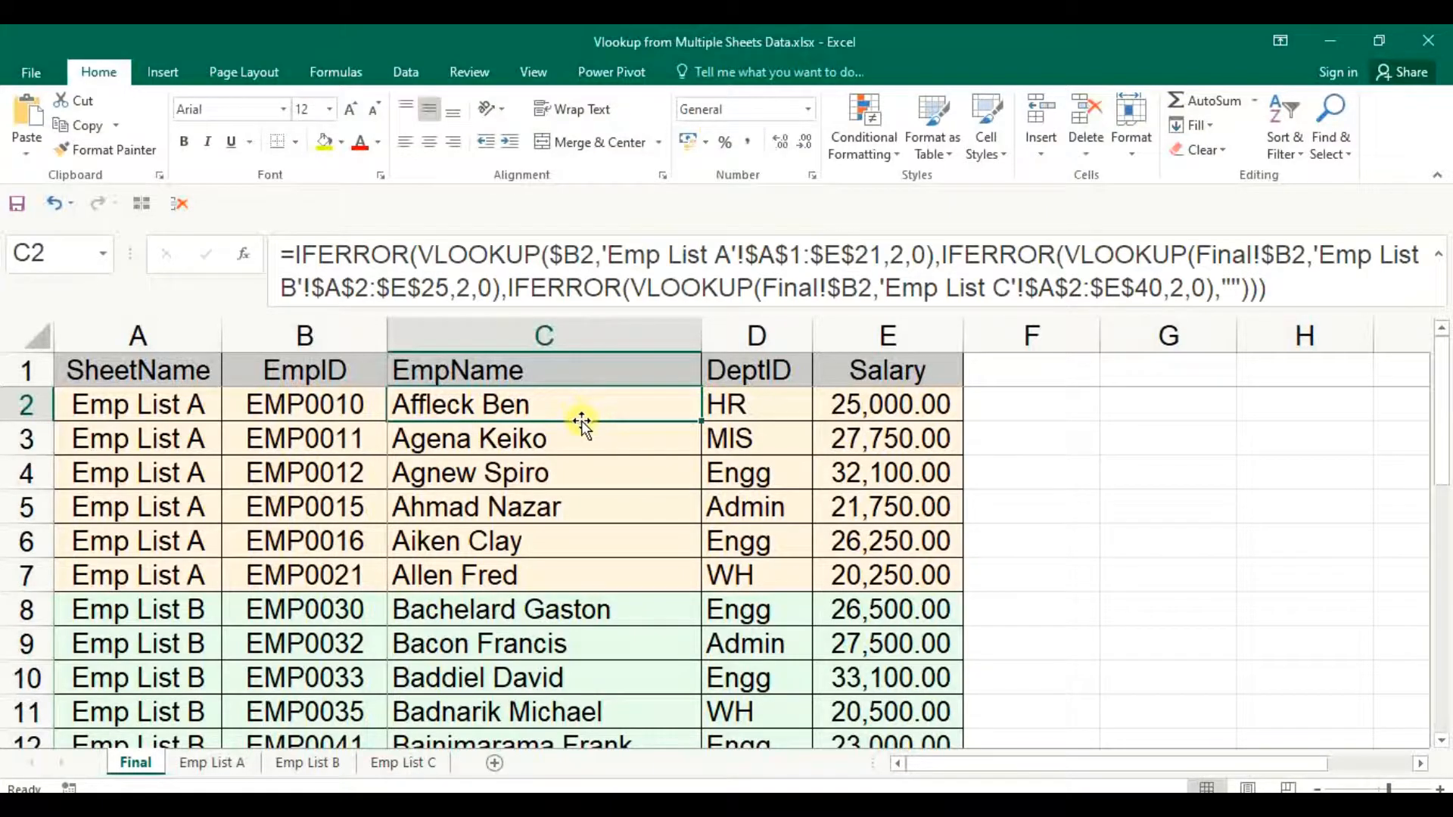
left_click(378, 407)
left_click(529, 413)
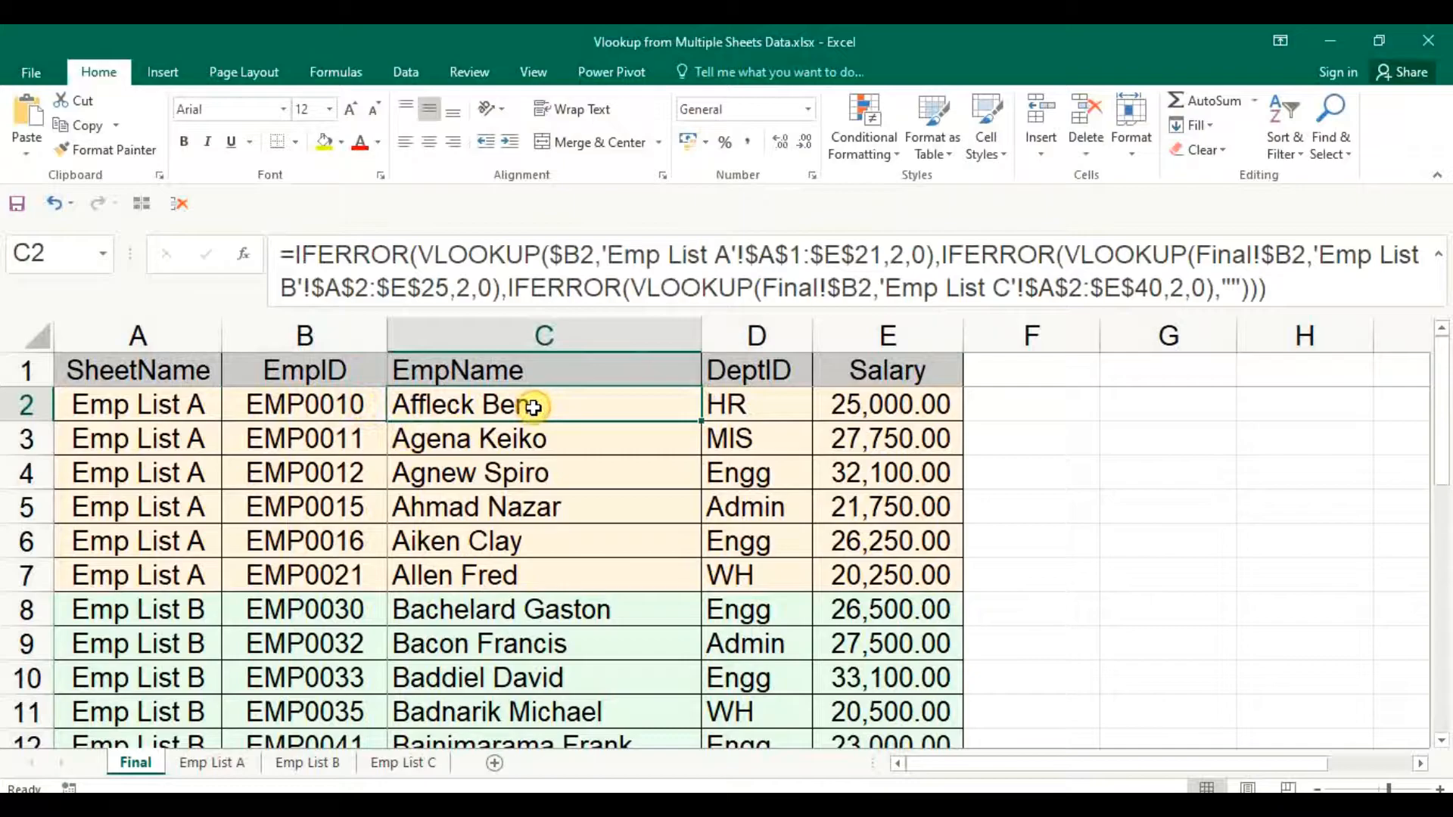
left_click(227, 765)
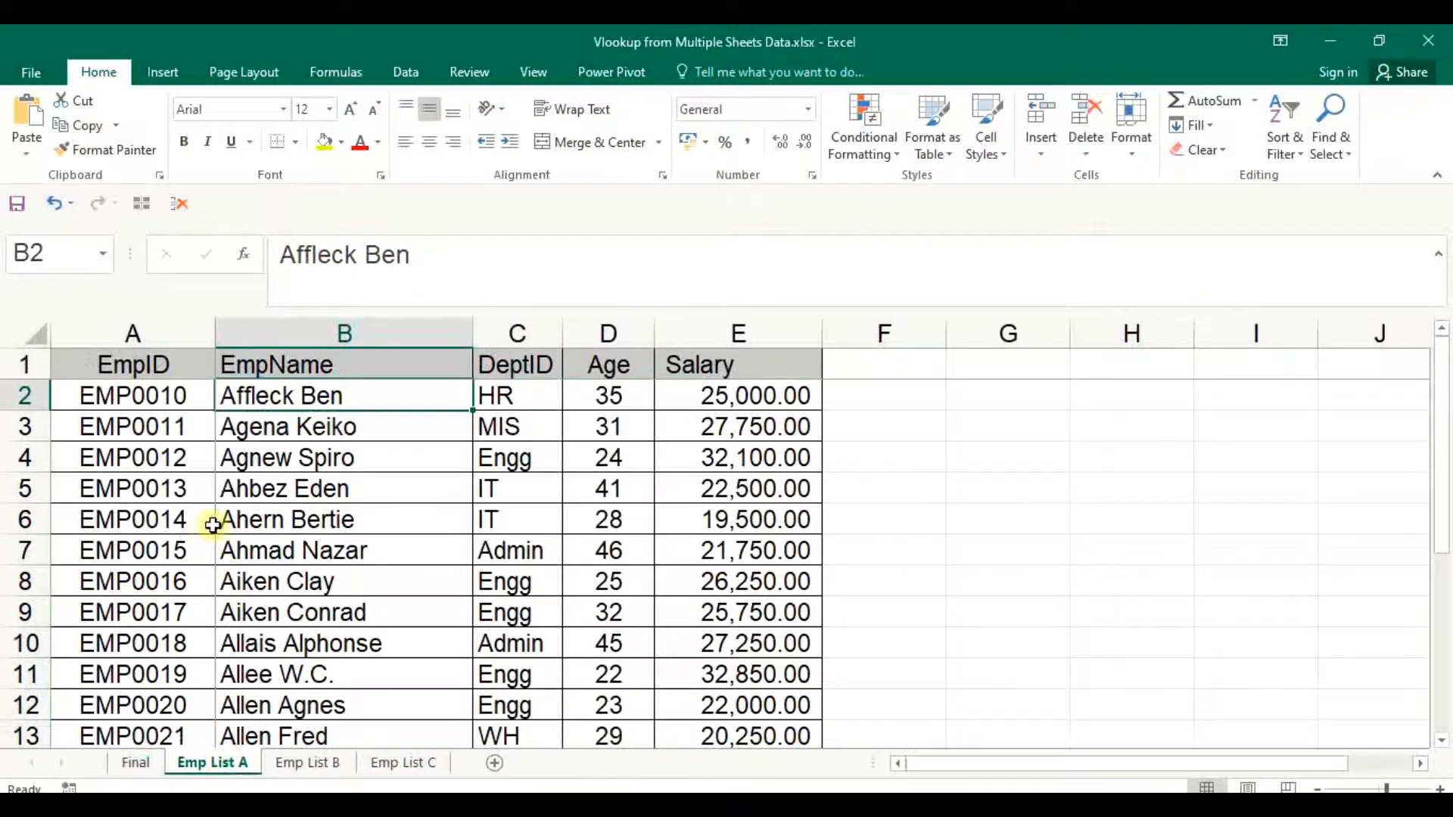
left_click(153, 762)
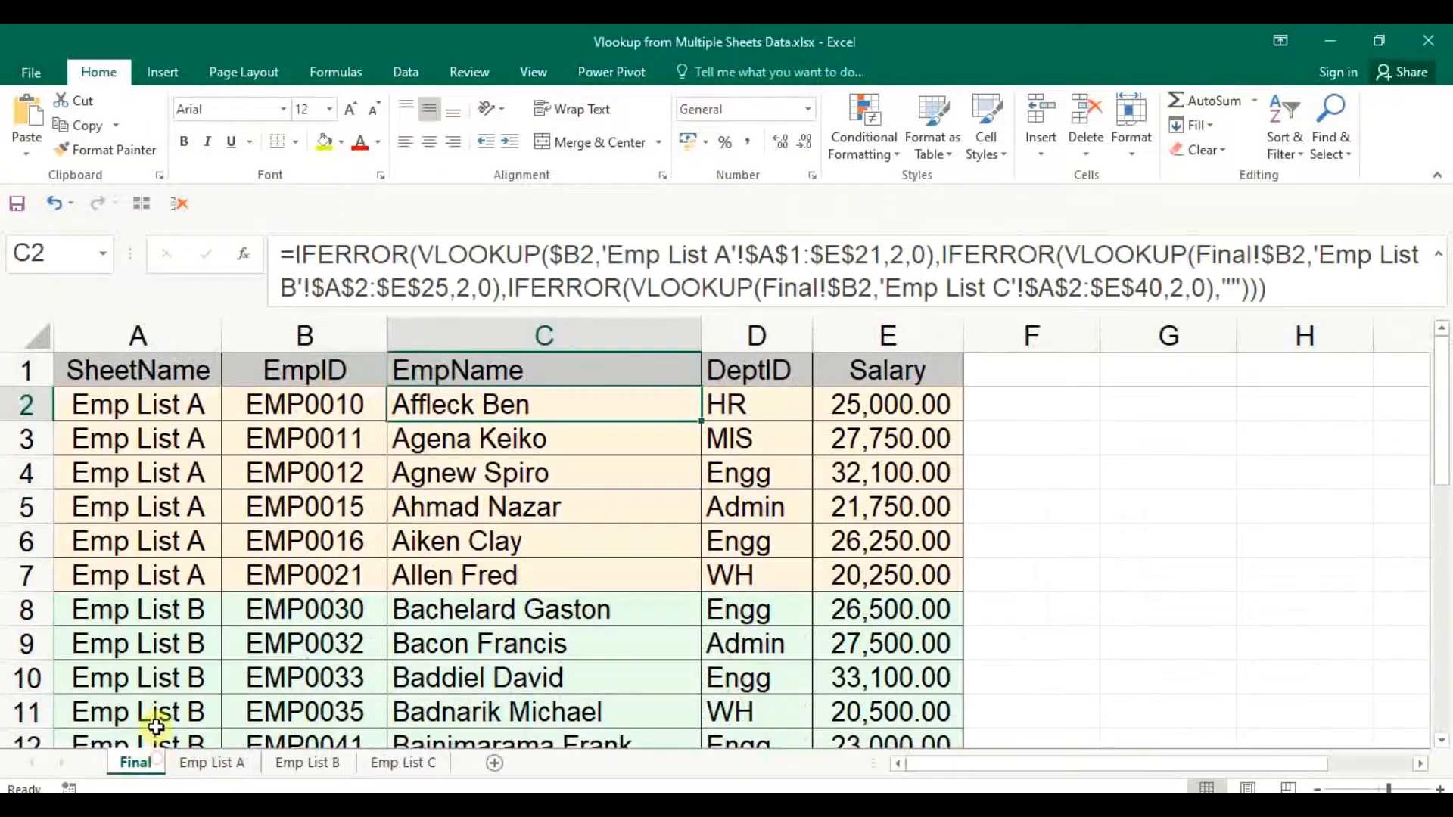
Examine the SheetName column on the Final sheet and the coloured row groups for Emp List A, B and C
left_click(165, 335)
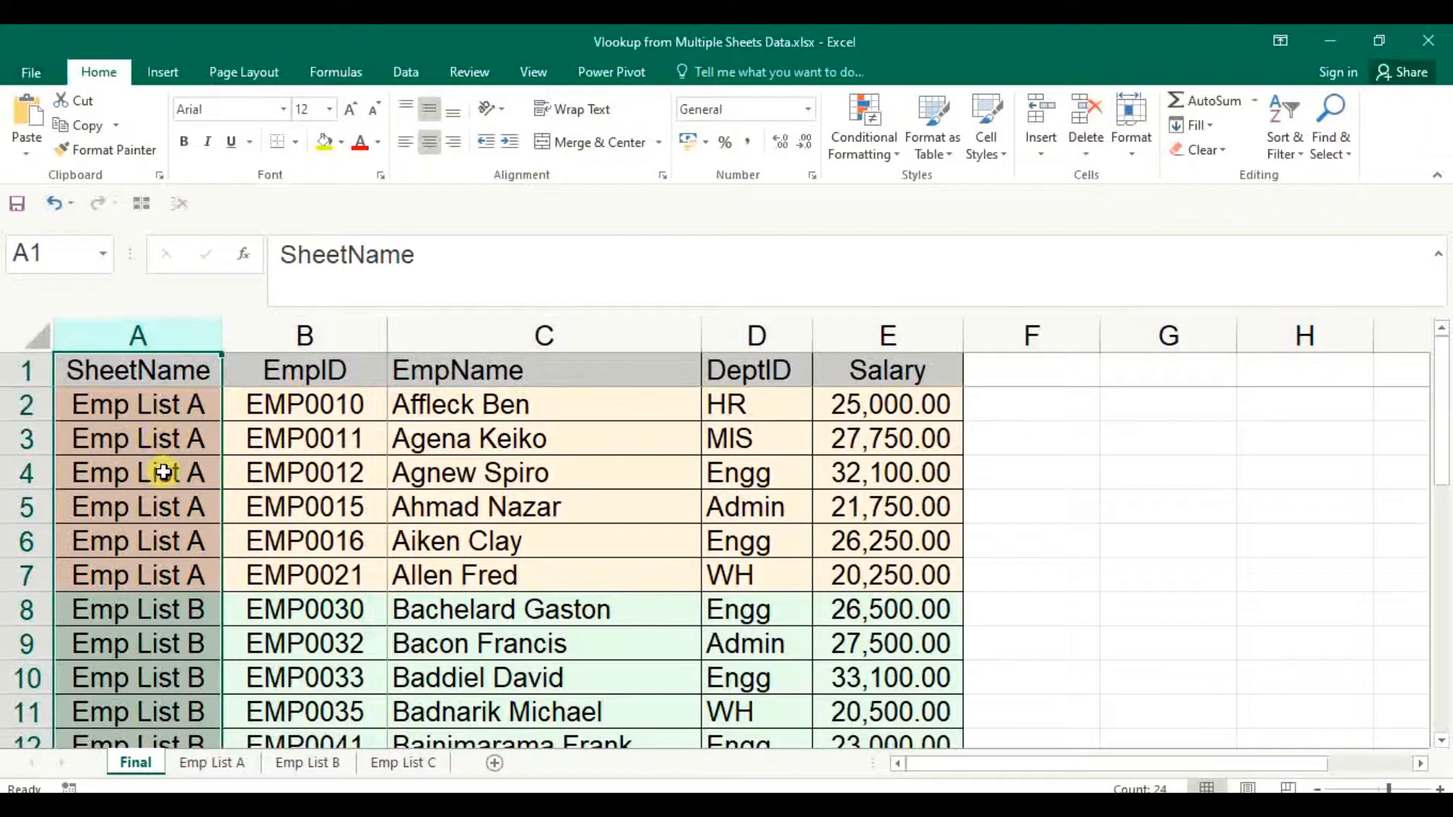
left_click(107, 464)
left_click_drag(16, 406, 7, 573)
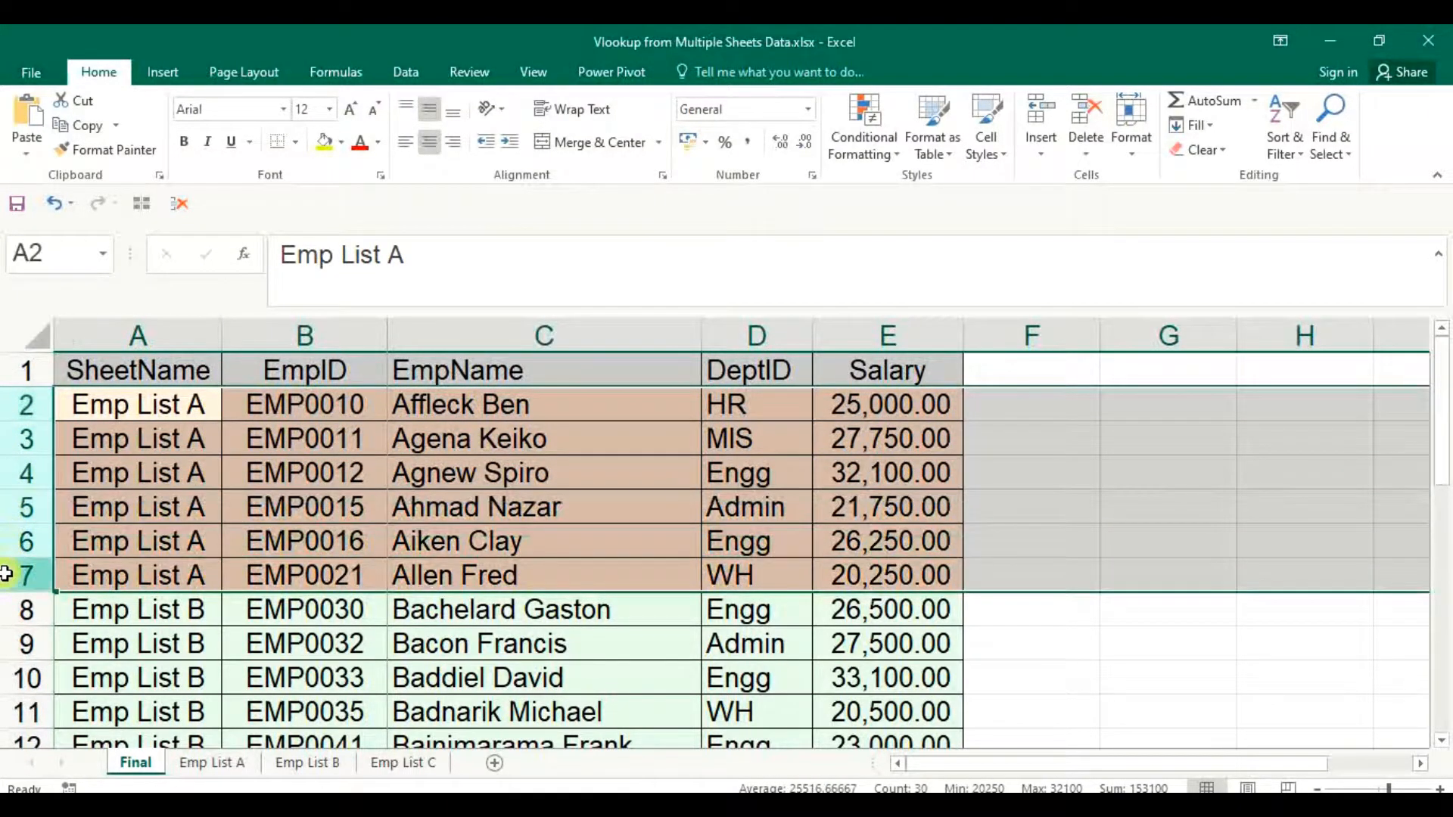
left_click(158, 500)
scroll(174, 571, "down", 3)
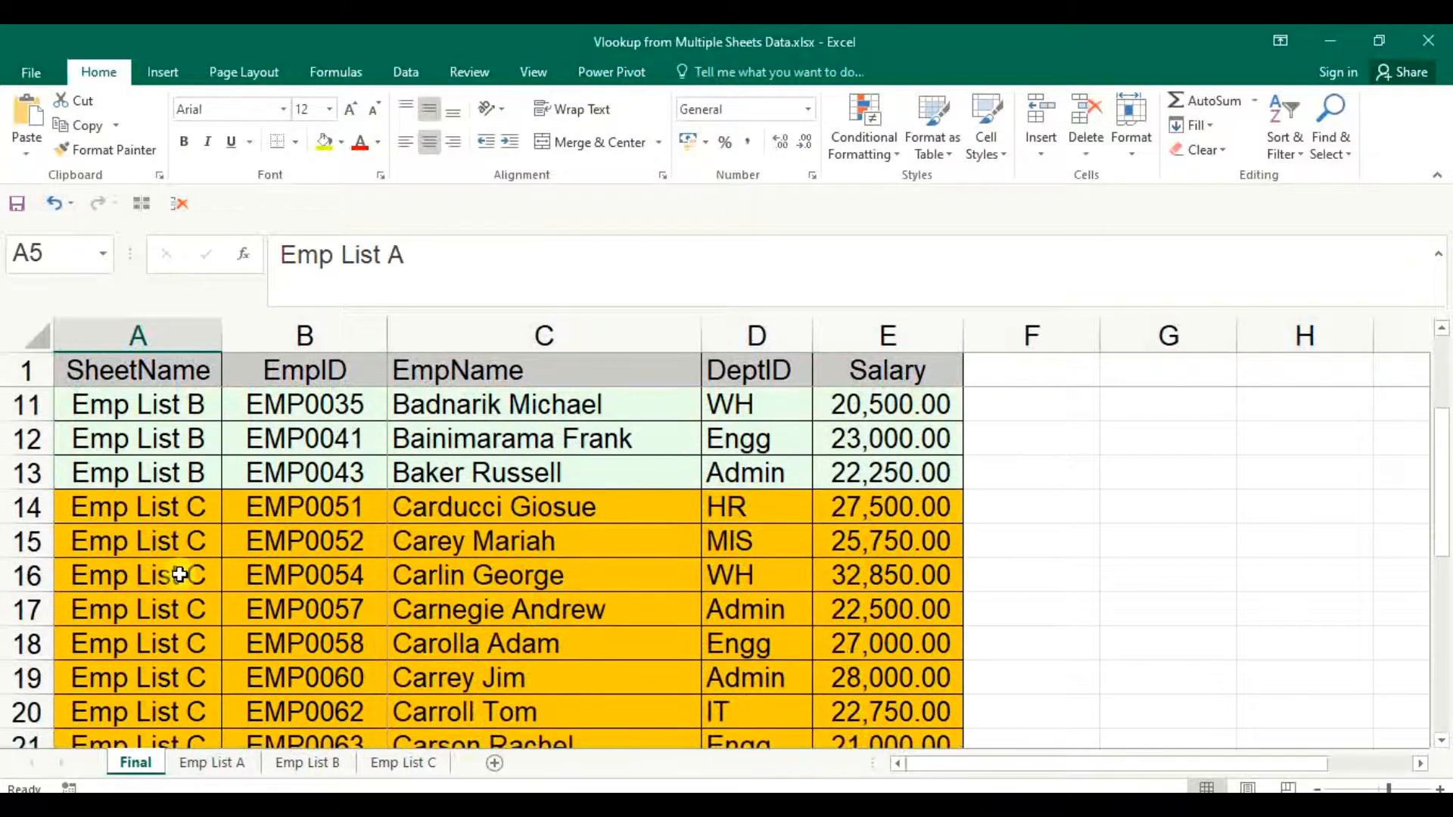
scroll(179, 575, "down", 3)
scroll(155, 578, "up", 1)
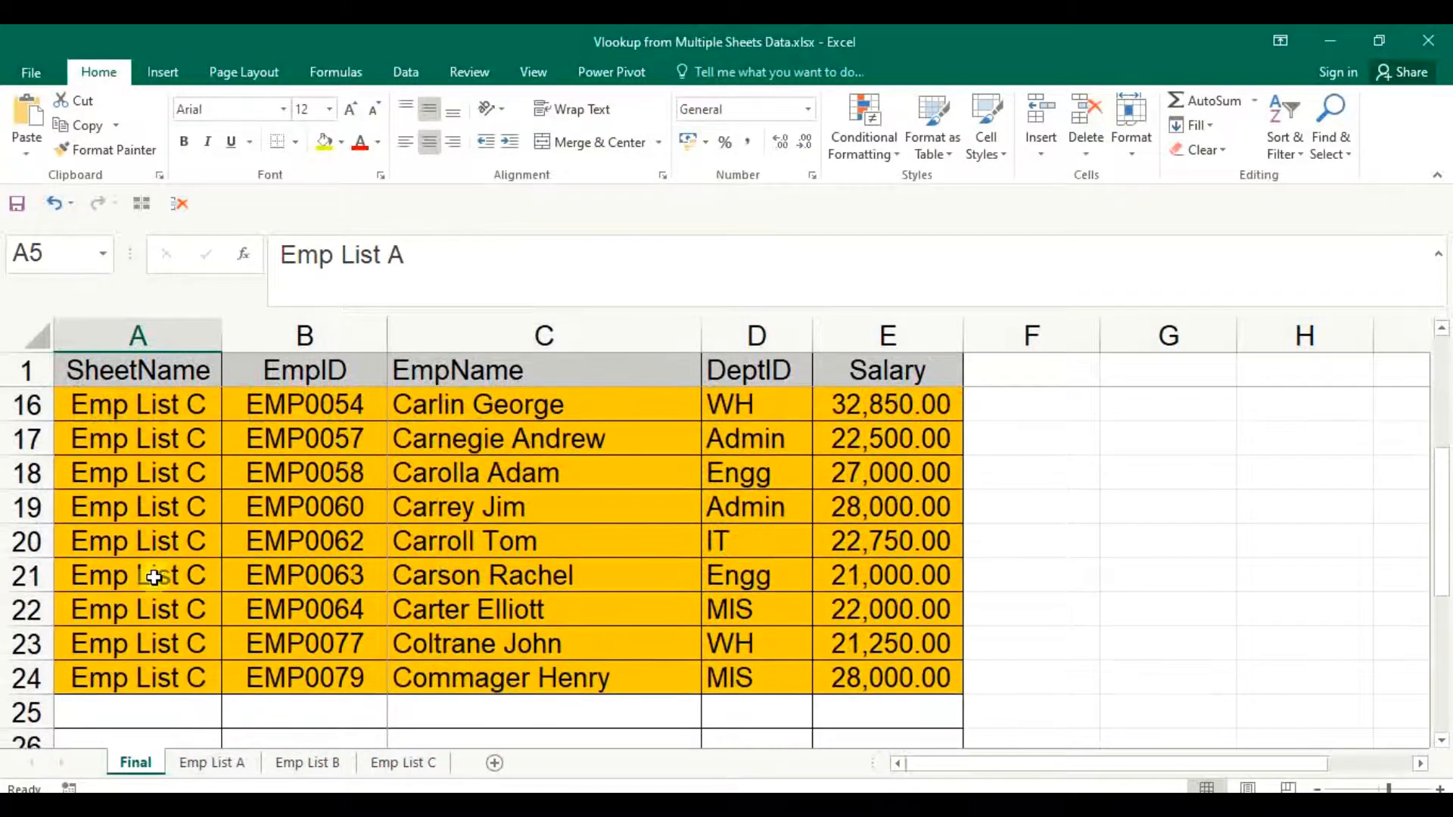
left_click(142, 345)
left_click(138, 501)
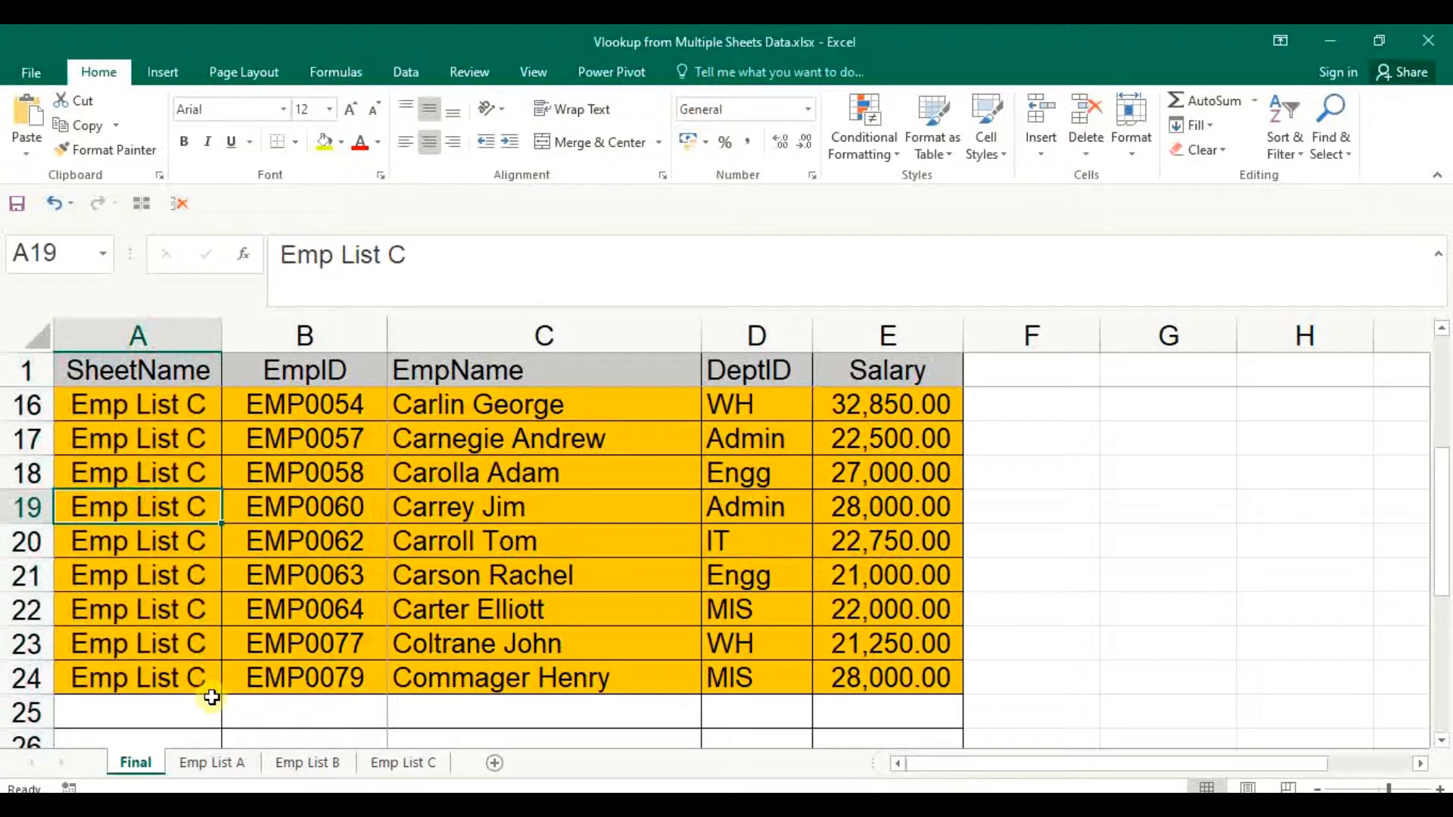
Inspect the DeptID formula in D2 and the Salary formula in E2 on the Final sheet
key("ctrl+Up")
key("Down")
key("Down")
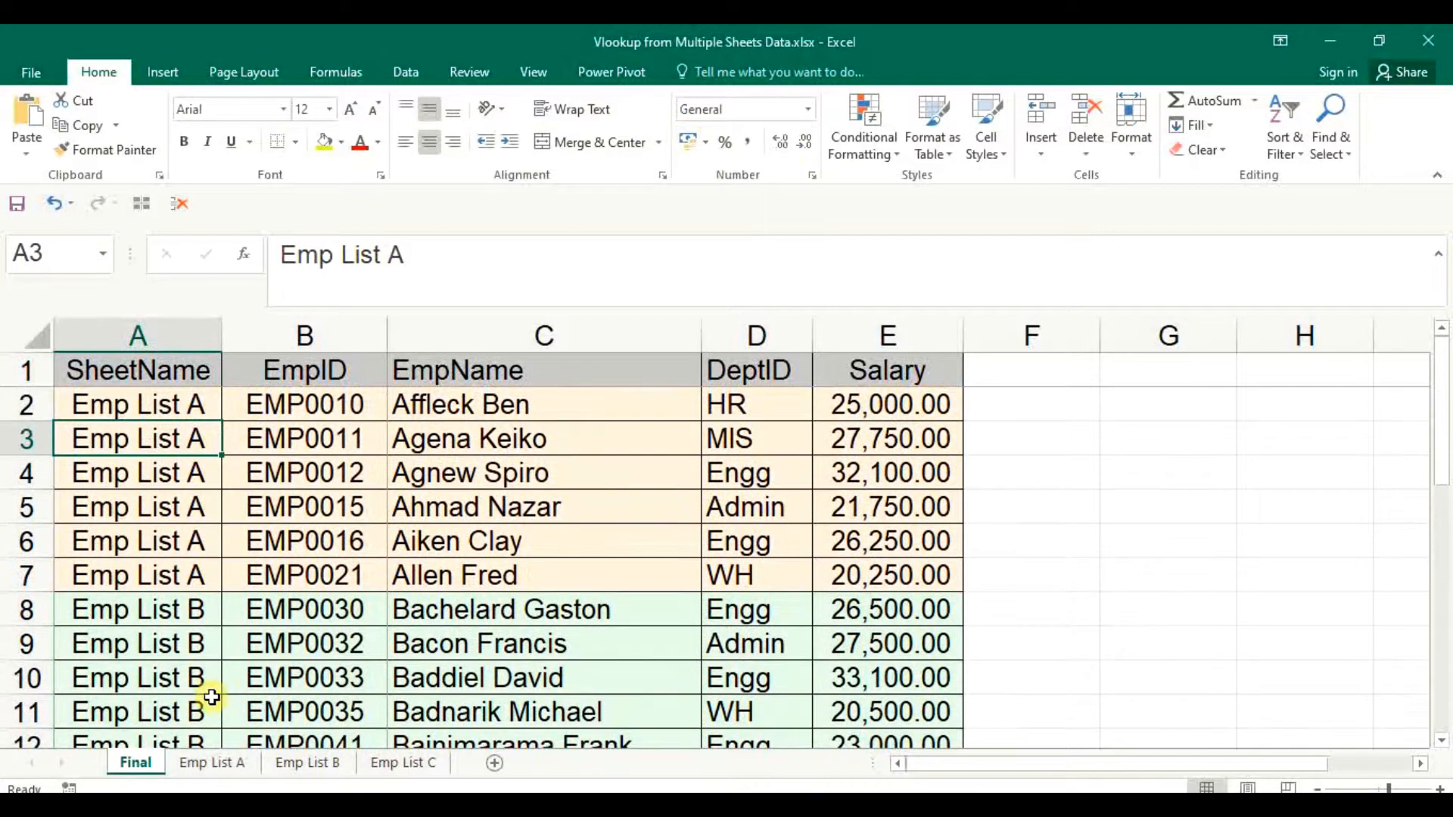
key("Right")
key("Right")
key("Right")
key("Up")
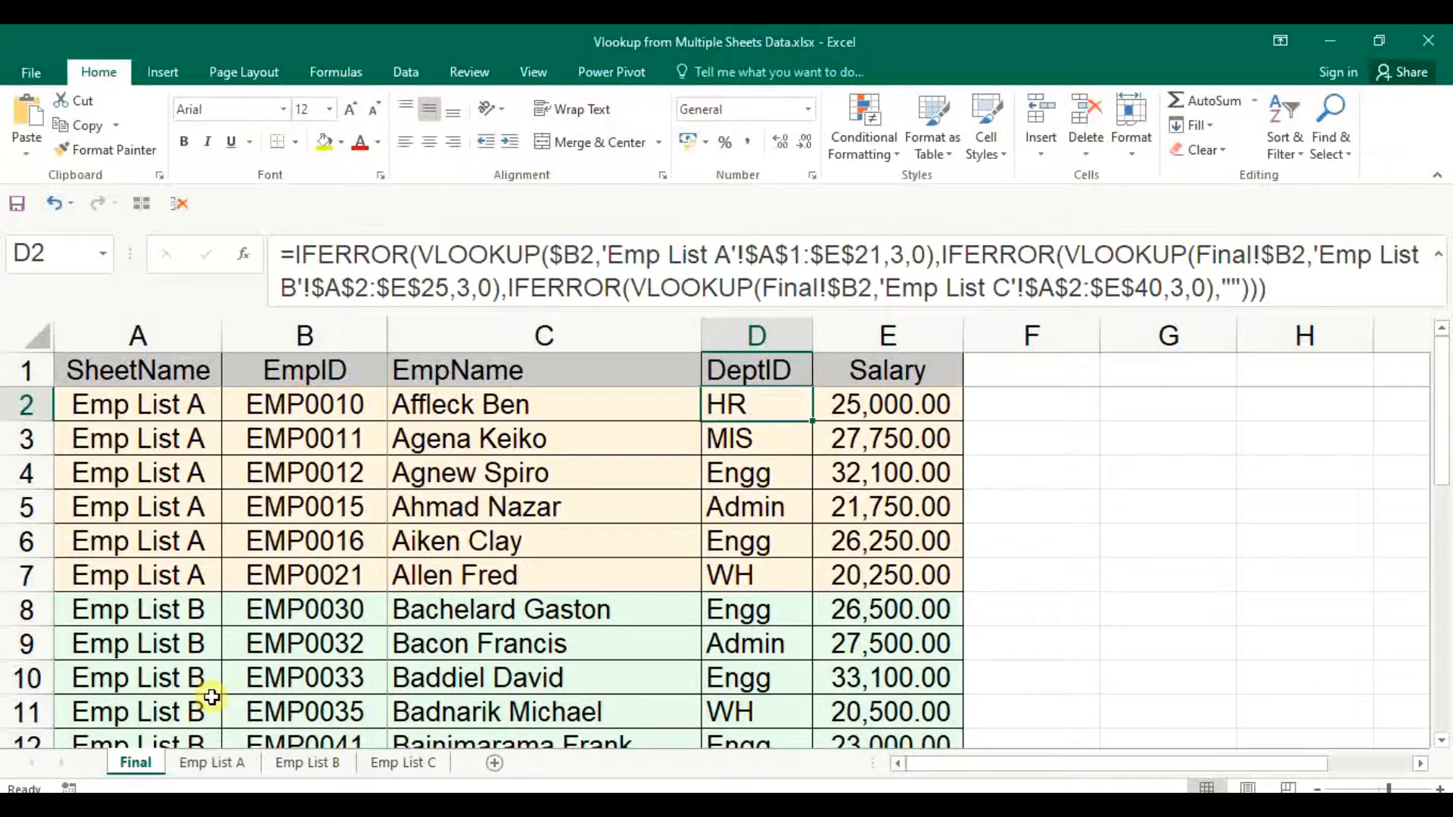
key("Right")
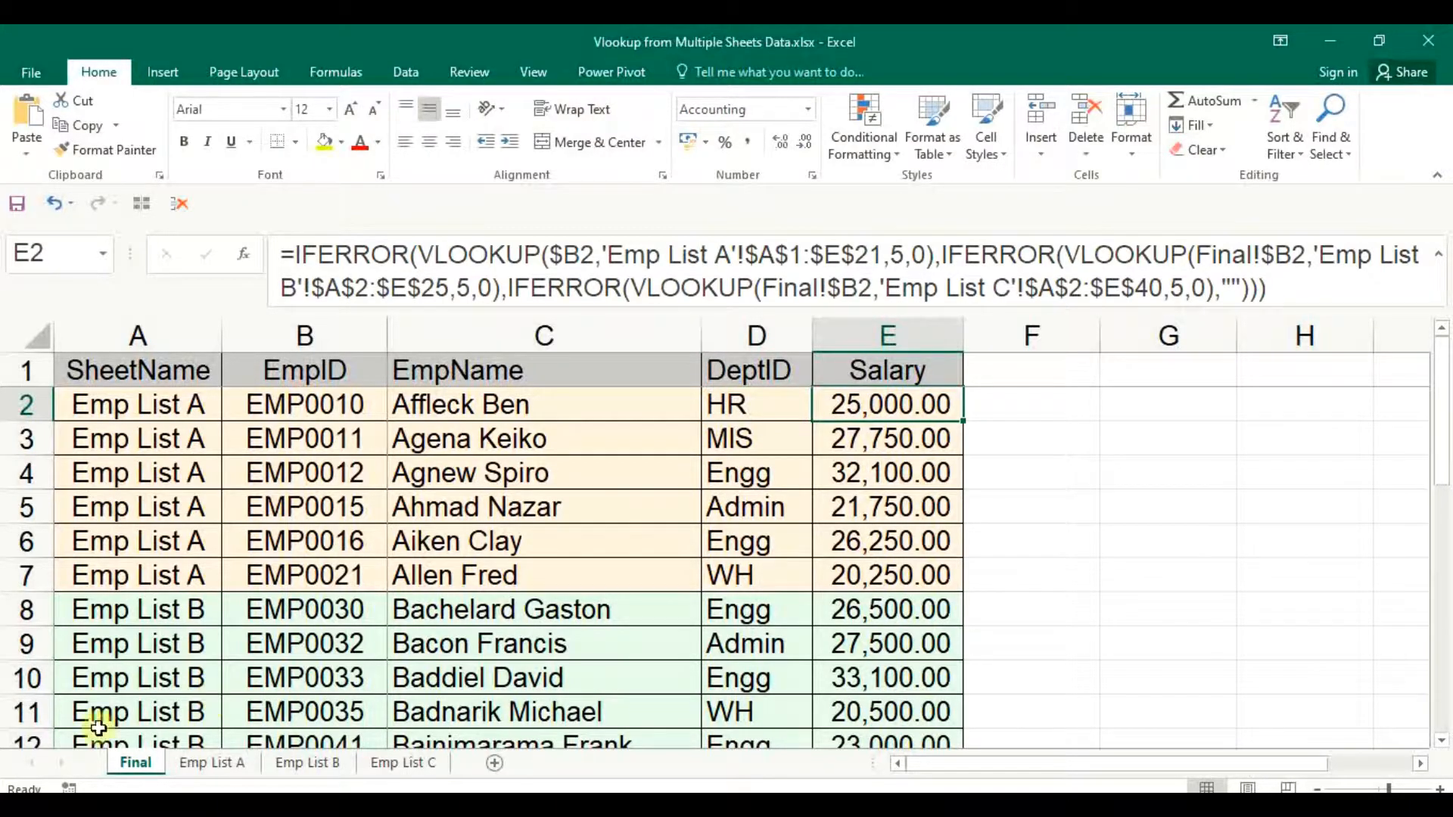
Check the department and salary in row 8 of the Final sheet against the first record on the Emp List B sheet
scroll(636, 587, "down", 2)
left_click(757, 544)
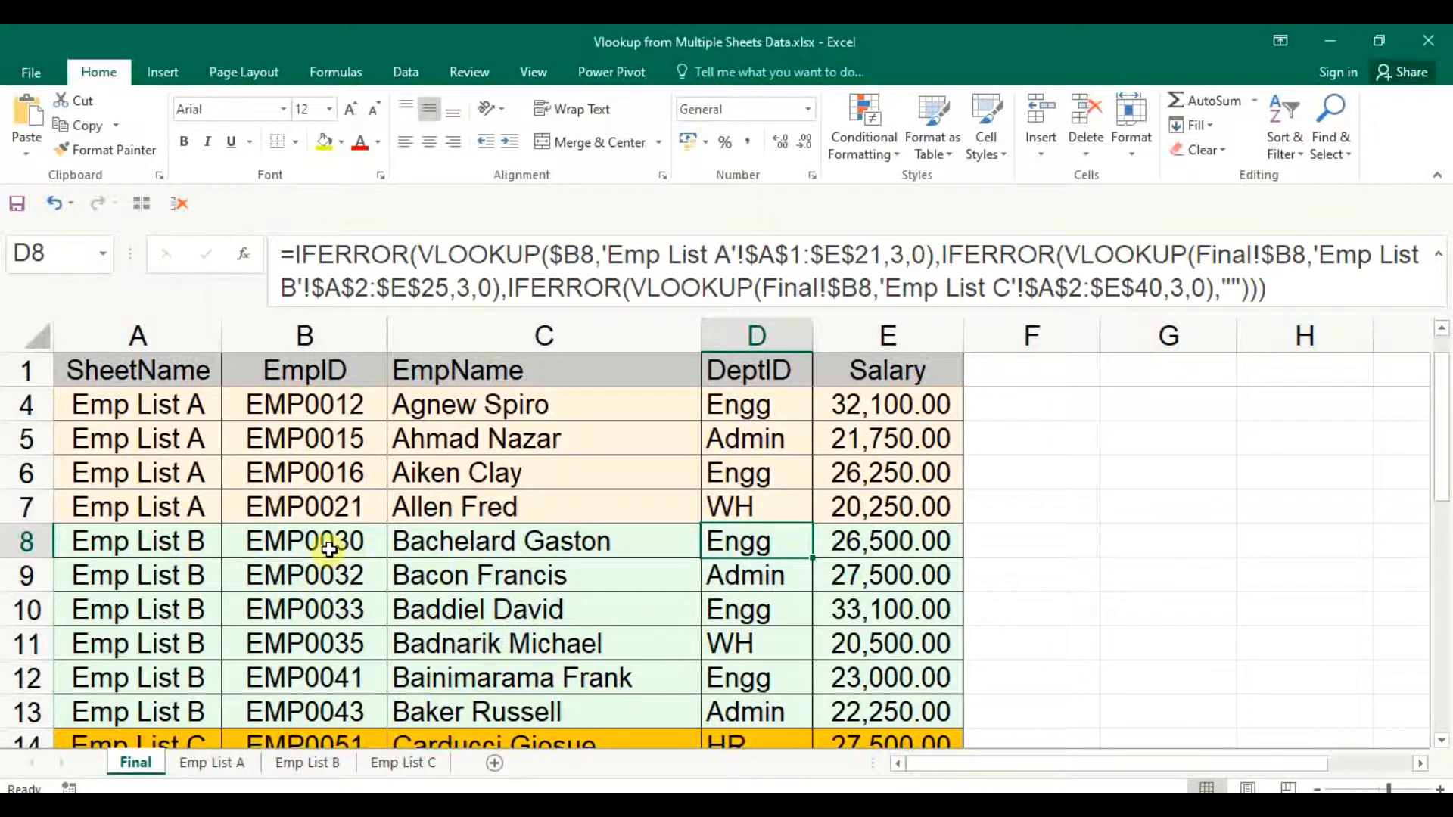
left_click(308, 762)
scroll(295, 558, "up", 4)
left_click(156, 329)
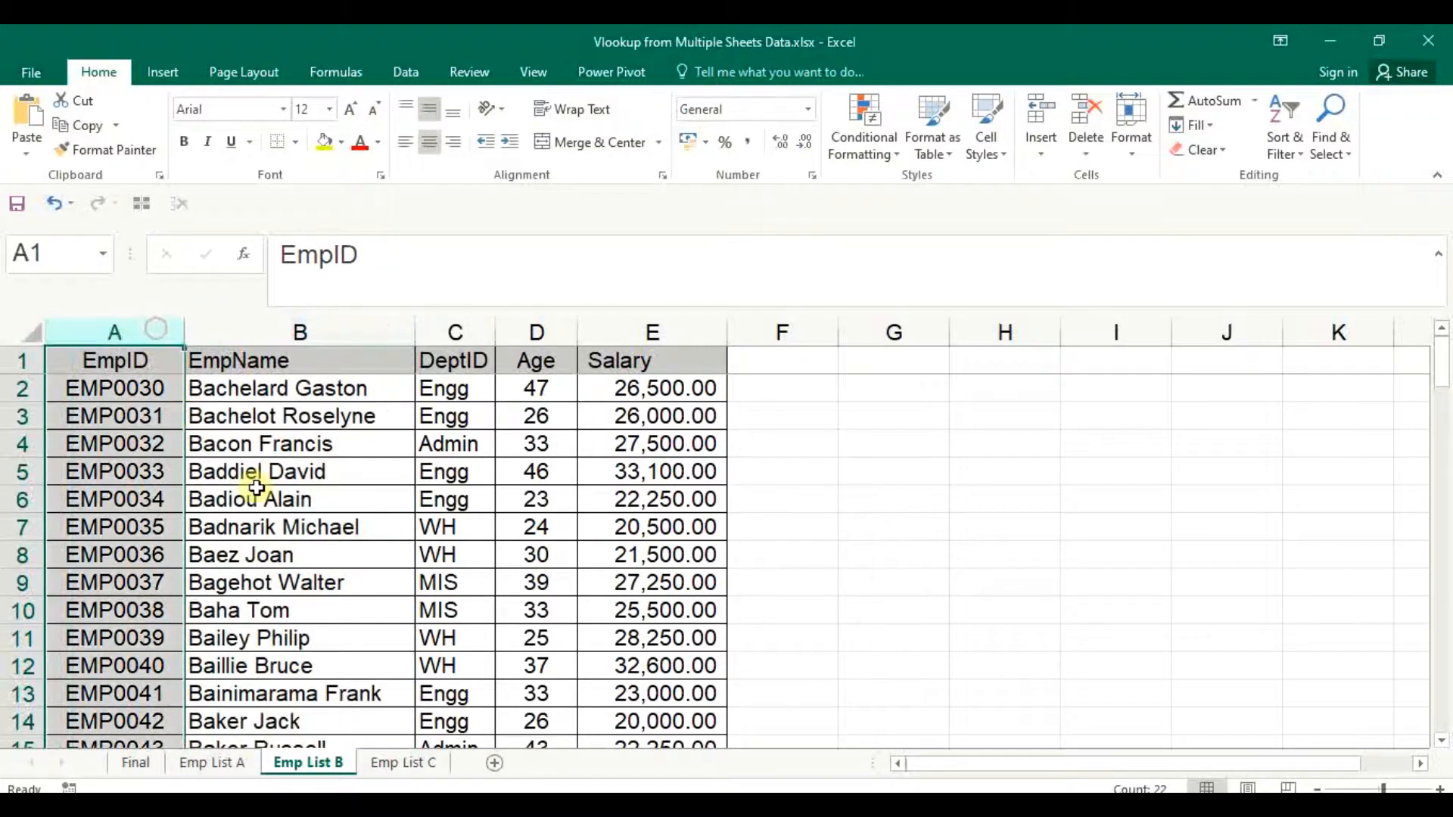
scroll(242, 487, "up", 2, "ctrl")
left_click(166, 405)
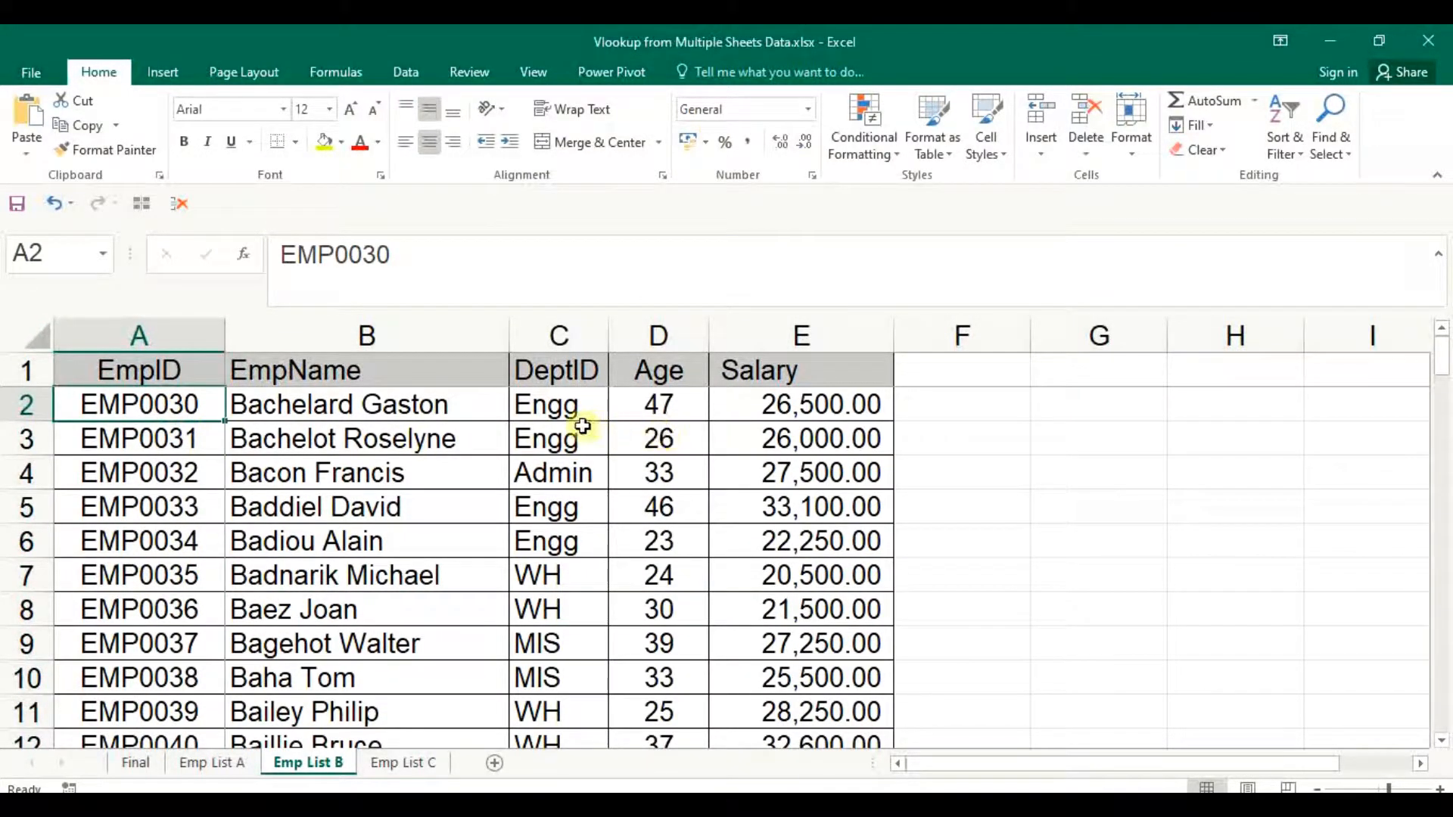
left_click(566, 409)
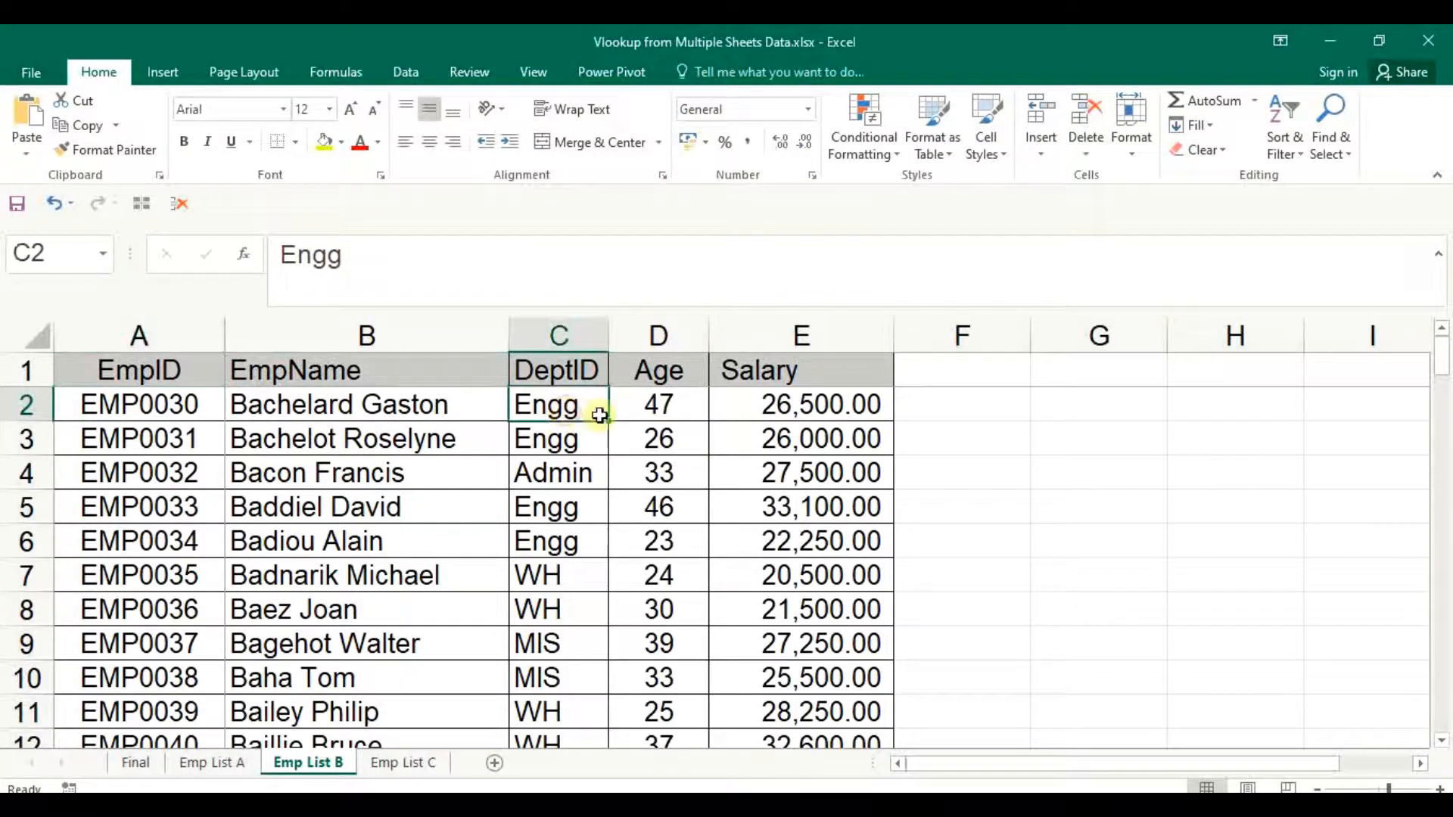
left_click(782, 408)
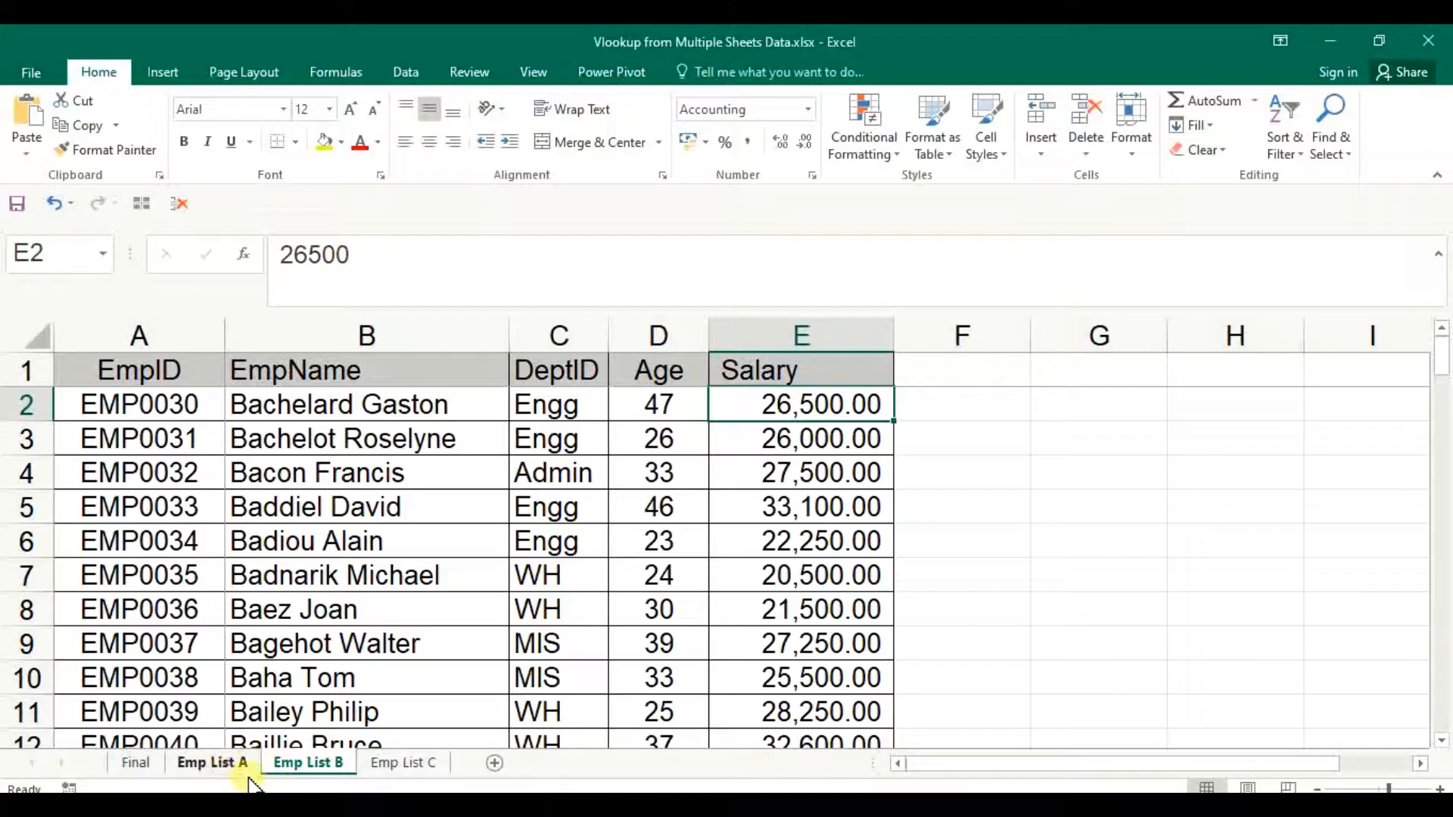
left_click(144, 764)
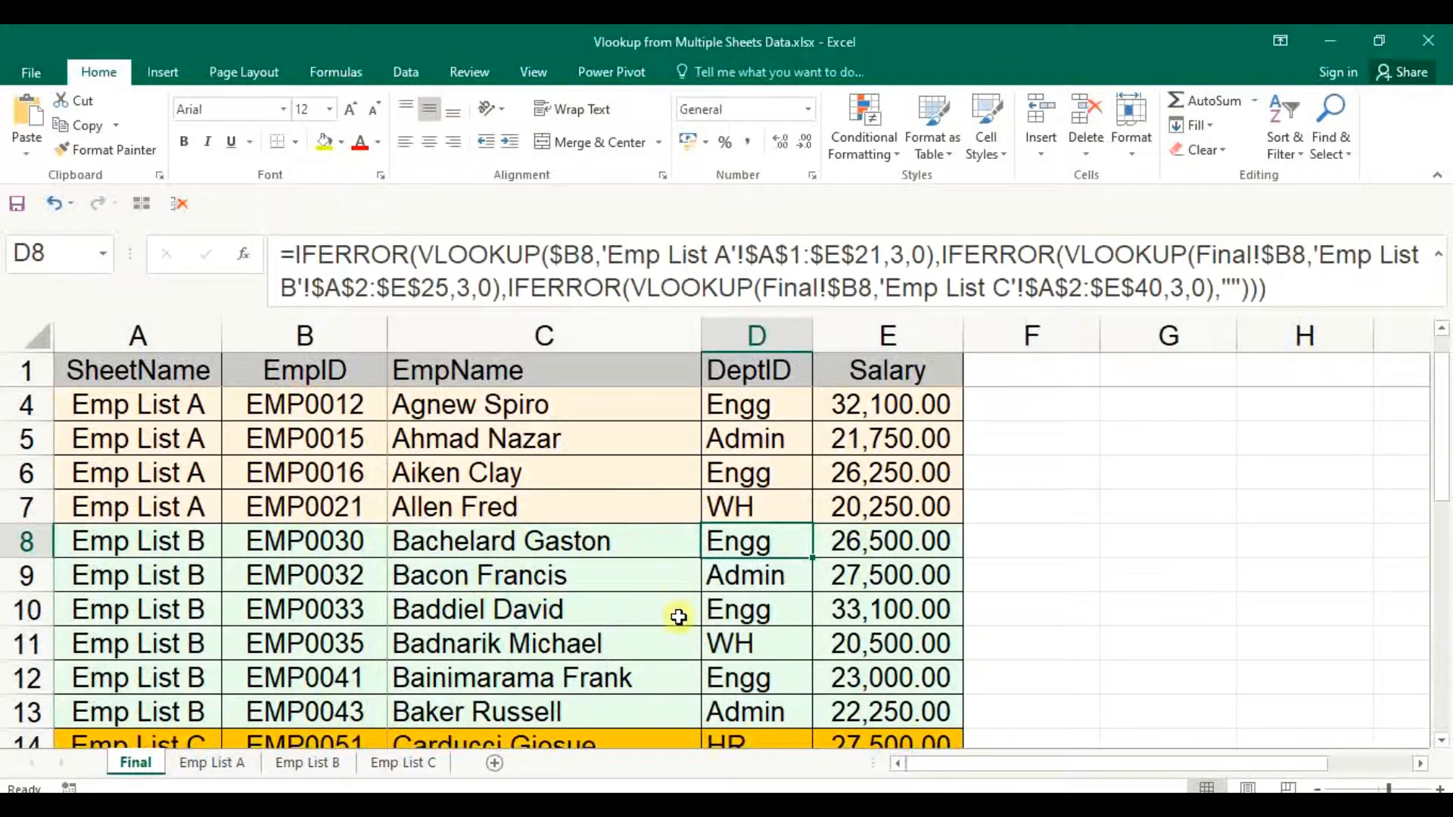
Review the lookup formulas in cells C2, E14 and C14 of the Final sheet
left_click(757, 409)
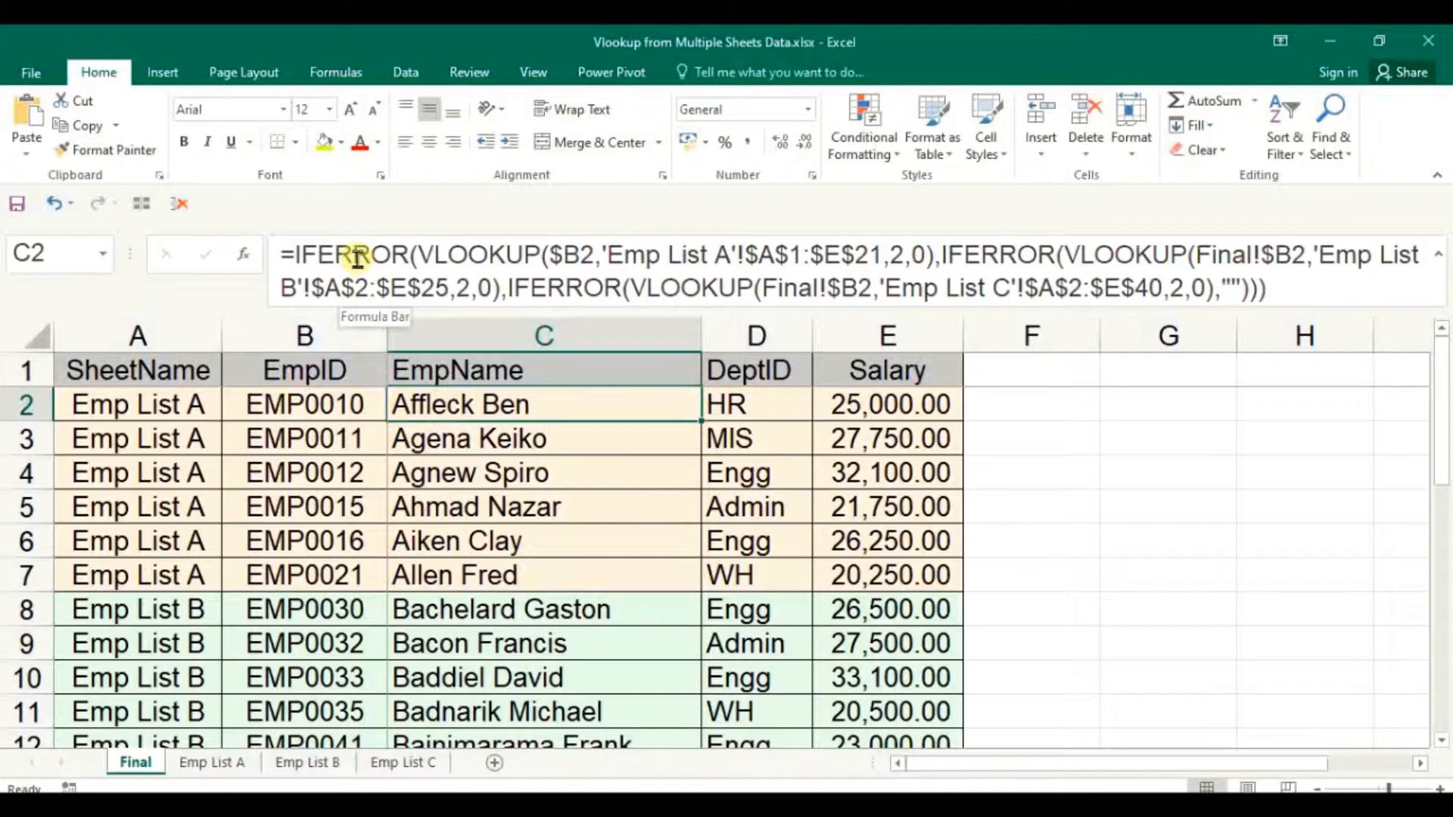
scroll(584, 474, "down", 4)
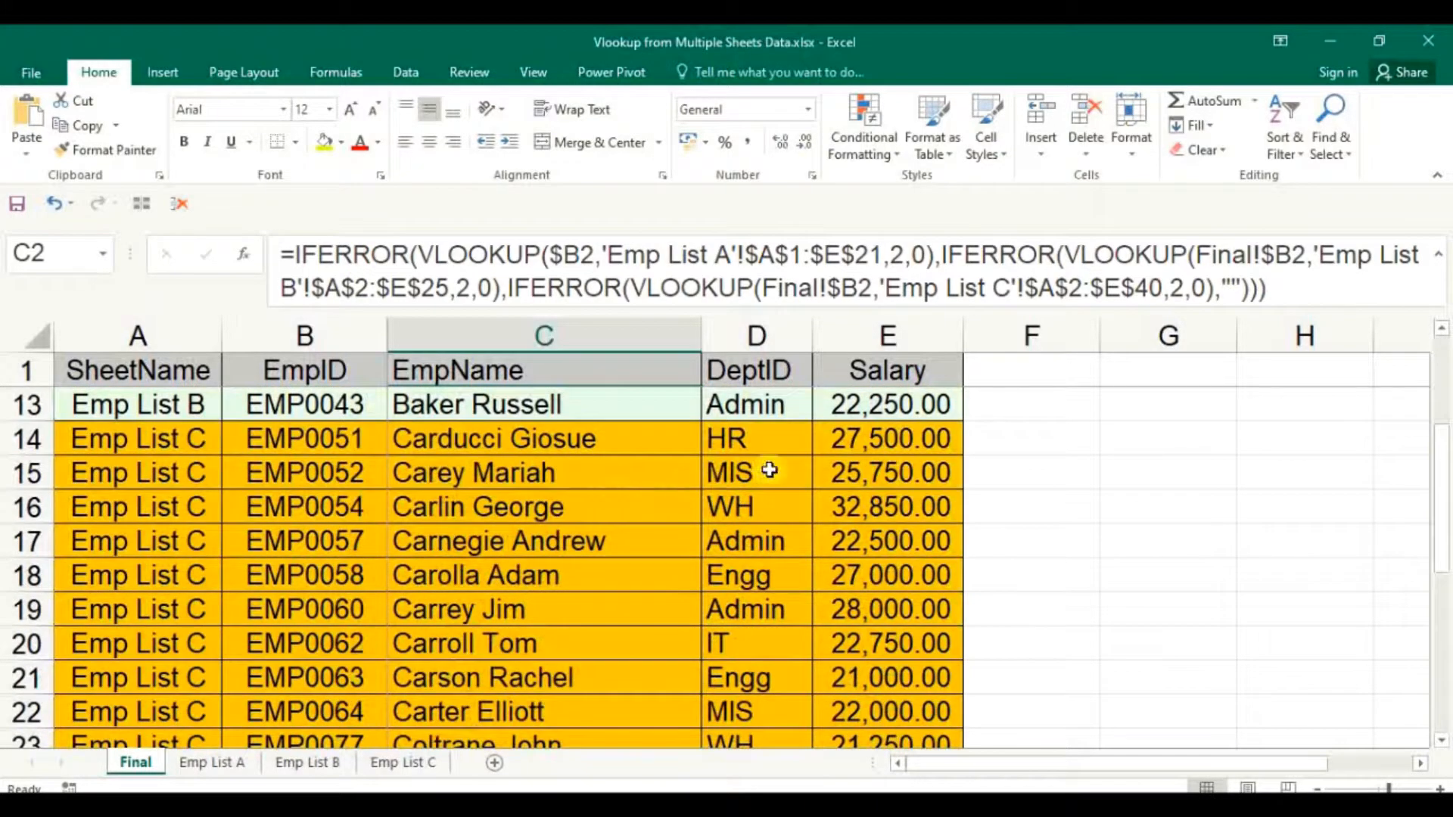
left_click(869, 442)
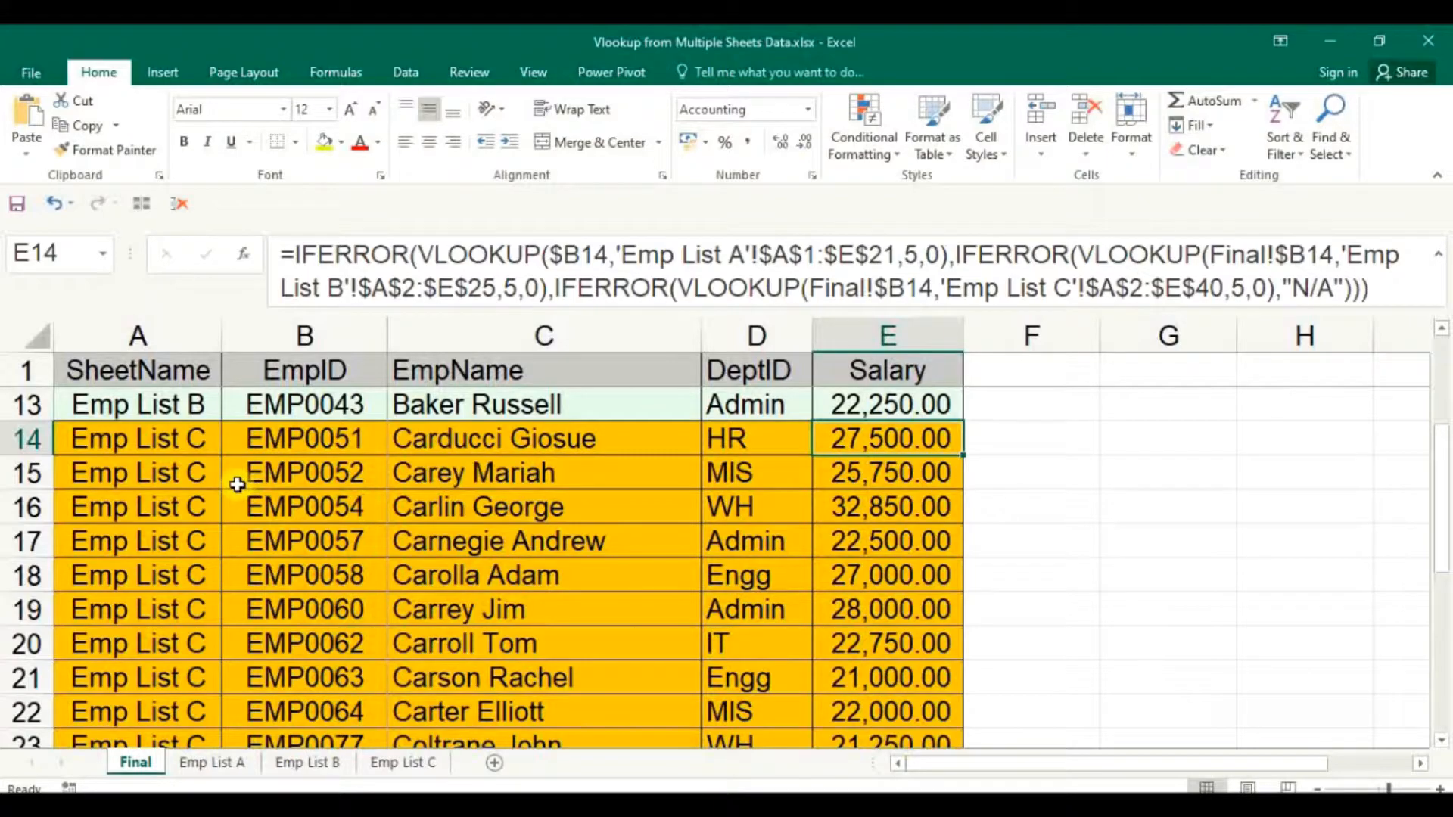
left_click(593, 444)
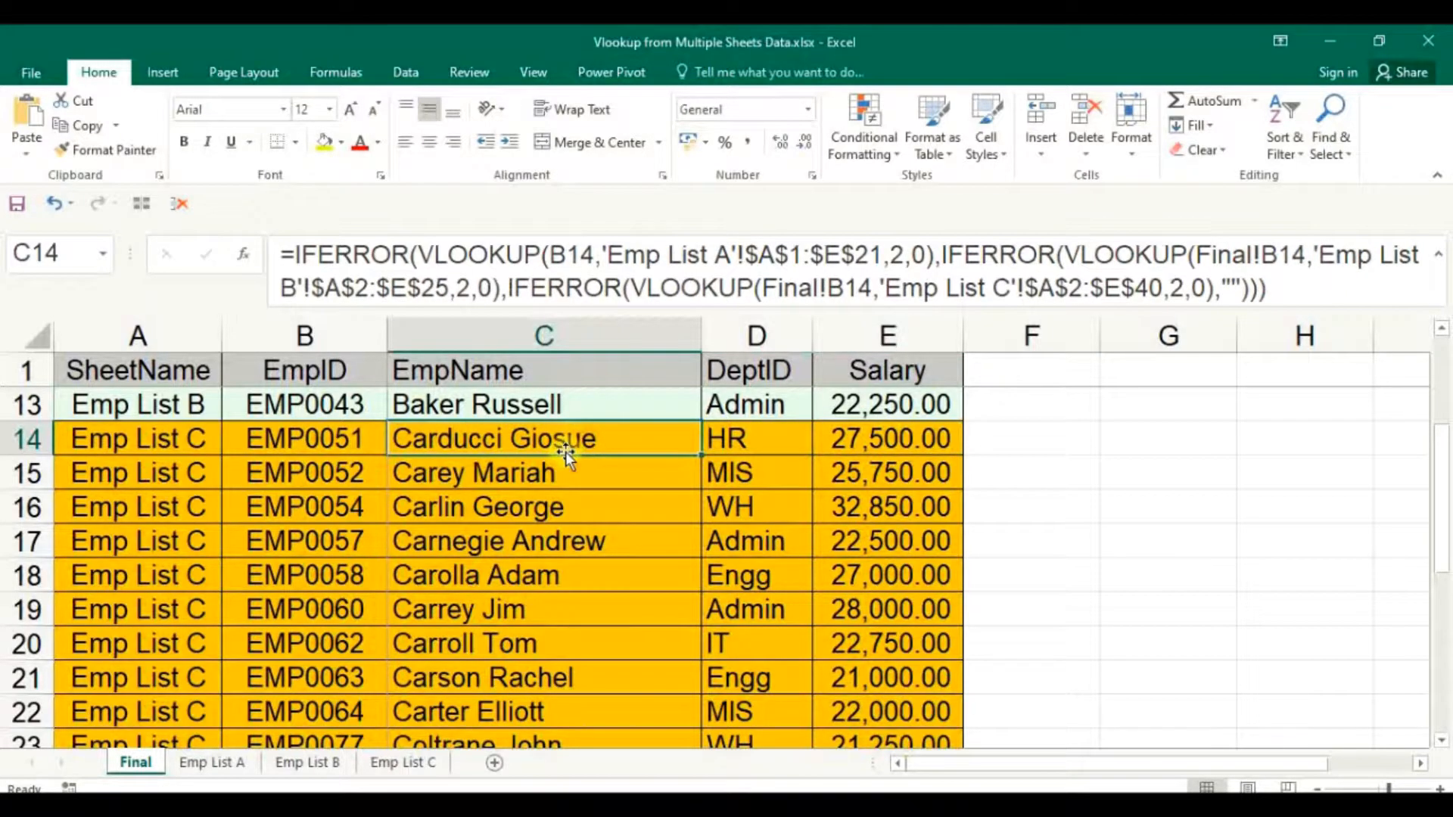
Examine the Value and Value_if_error arguments of the innermost IFERROR in cell E14's salary formula
left_click(866, 438)
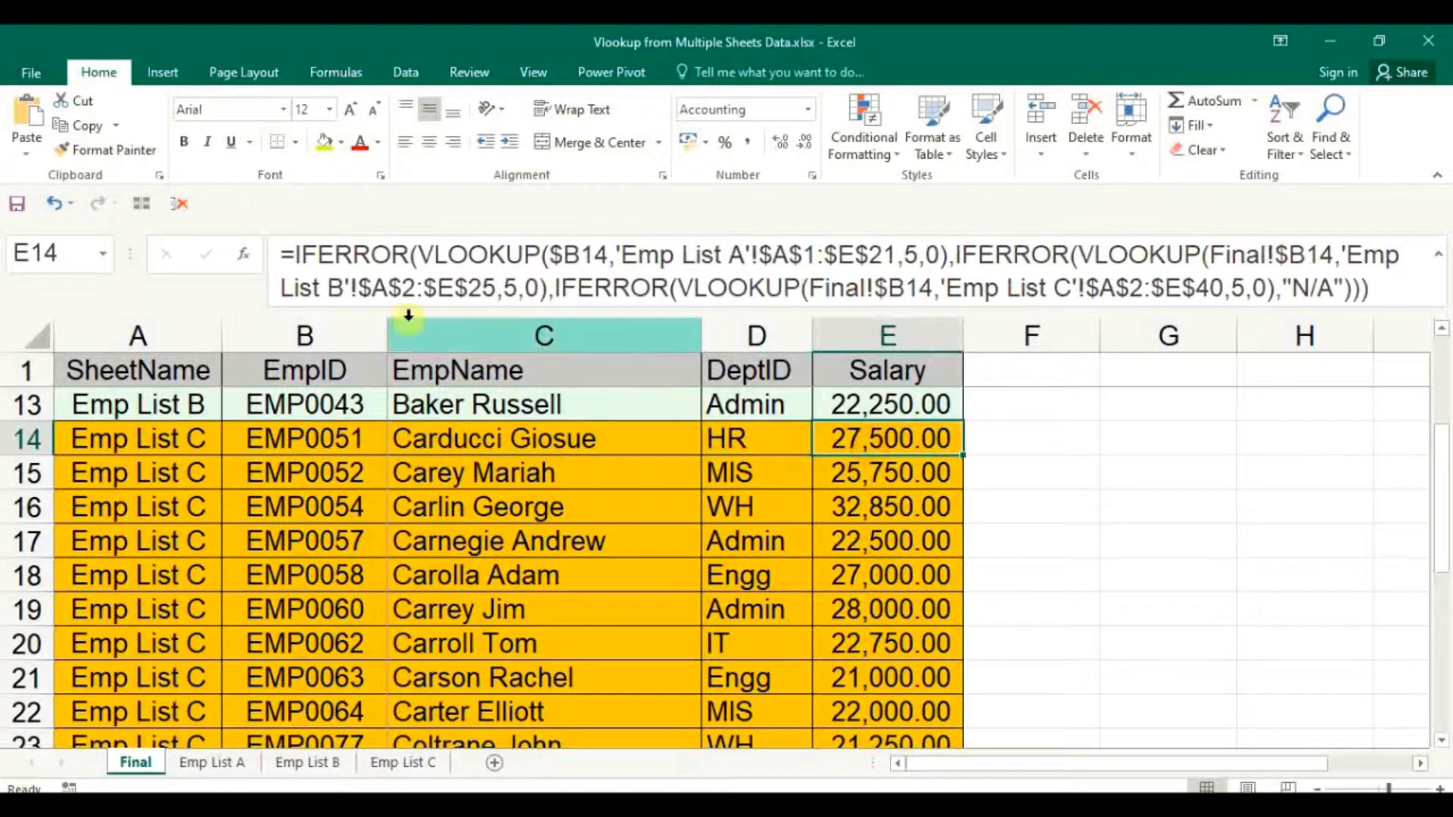
left_click(371, 257)
key("shift+F3")
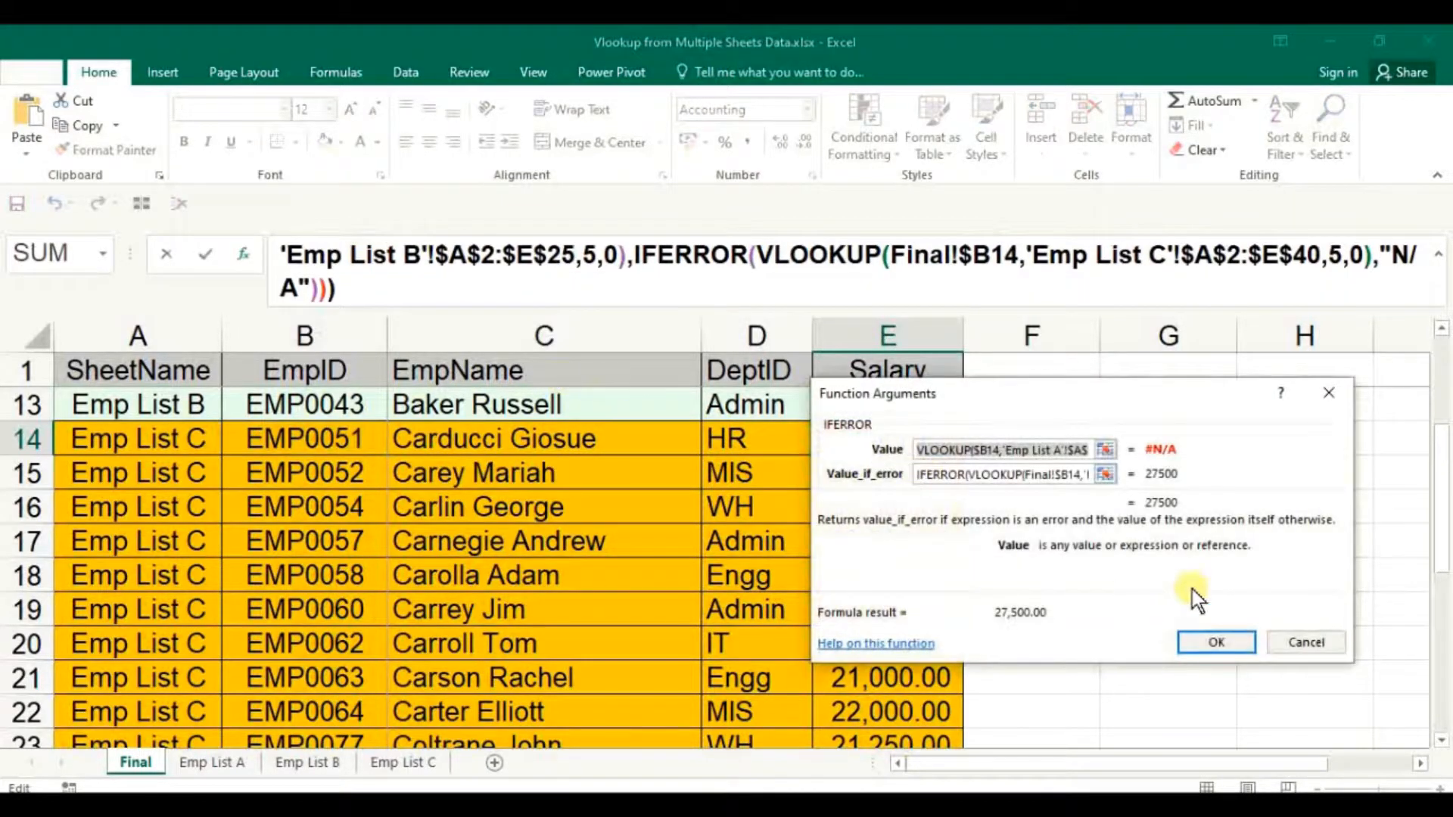
left_click(1393, 257)
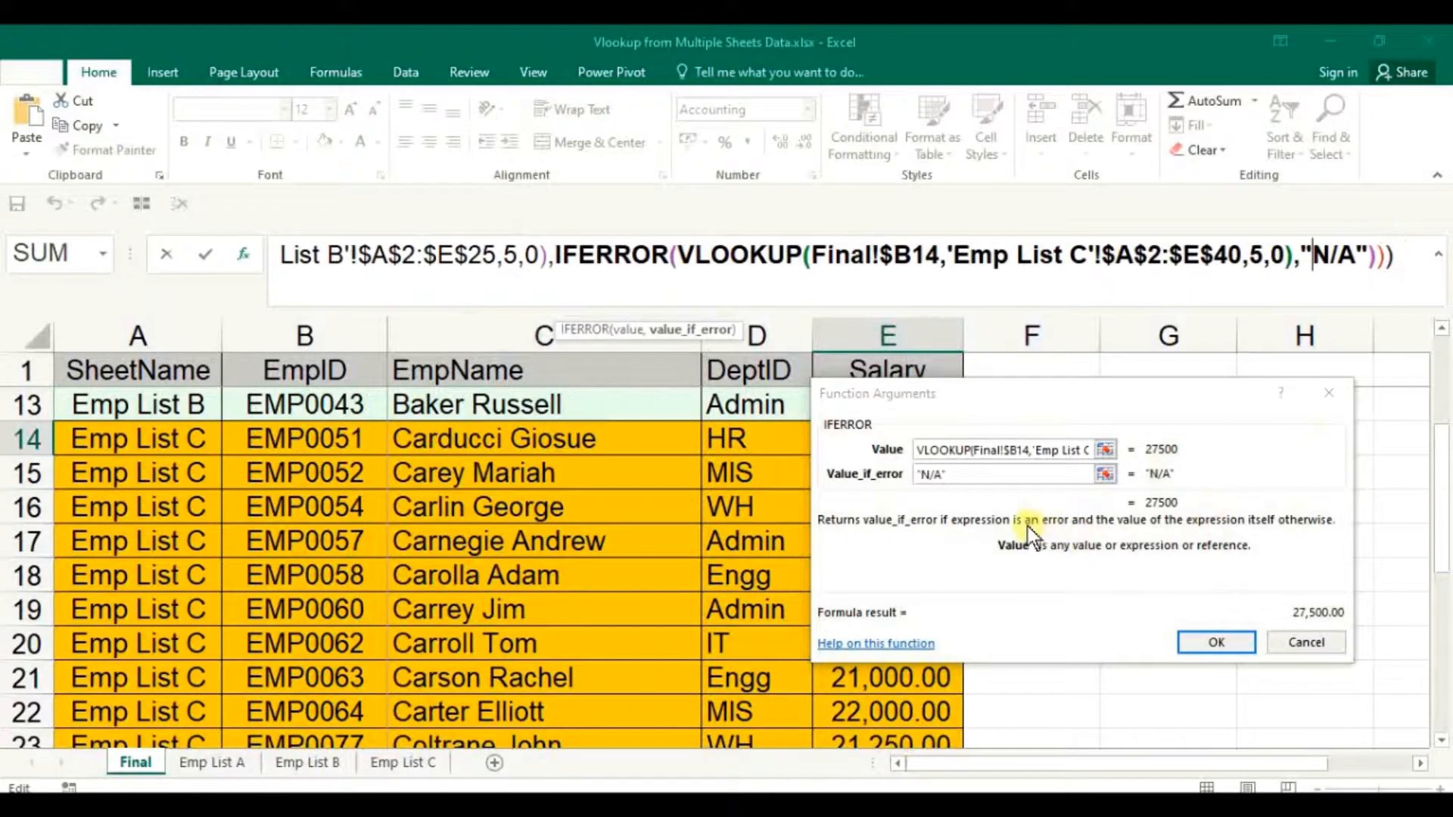
left_click(974, 483)
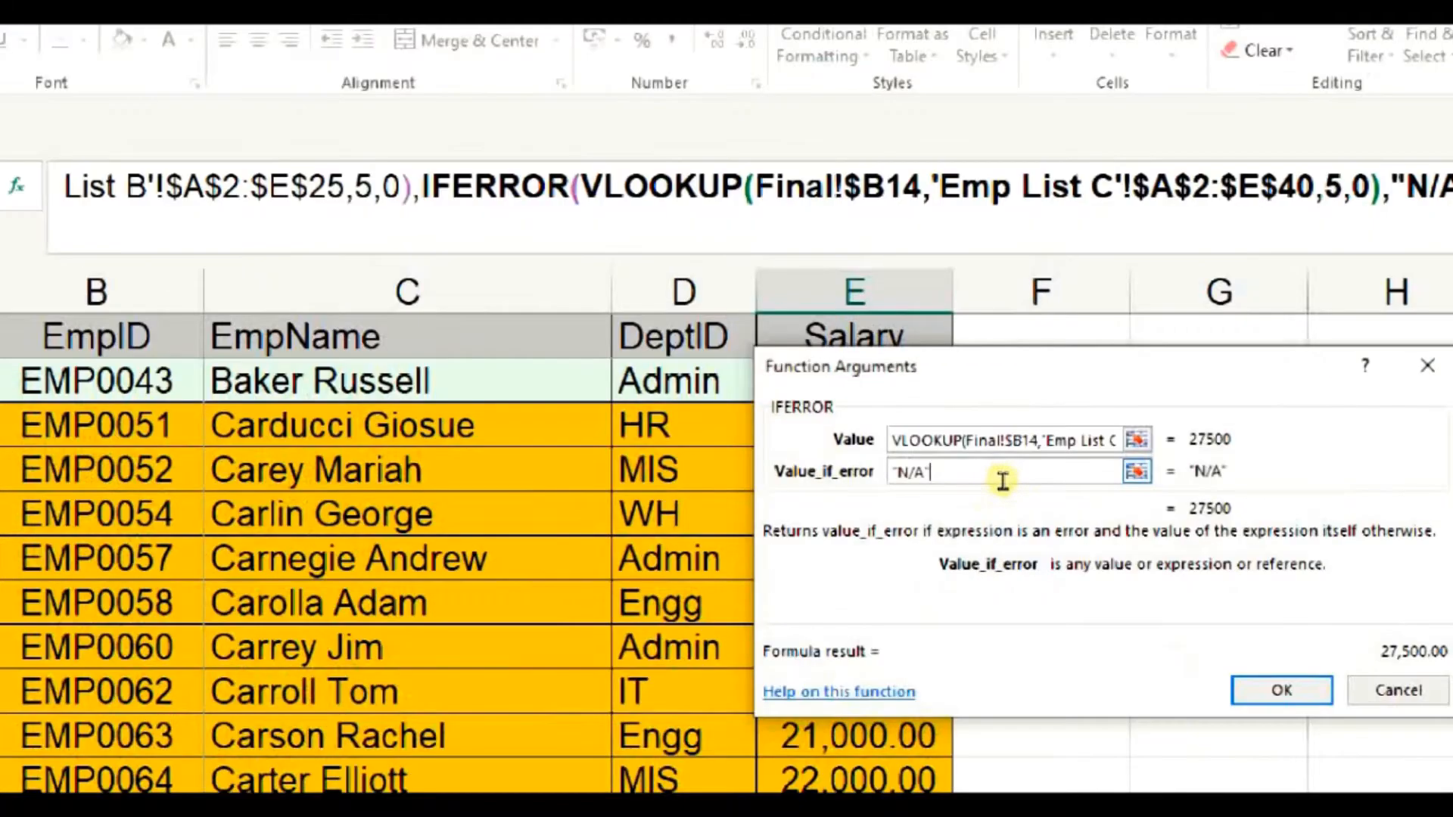
left_click(1062, 443)
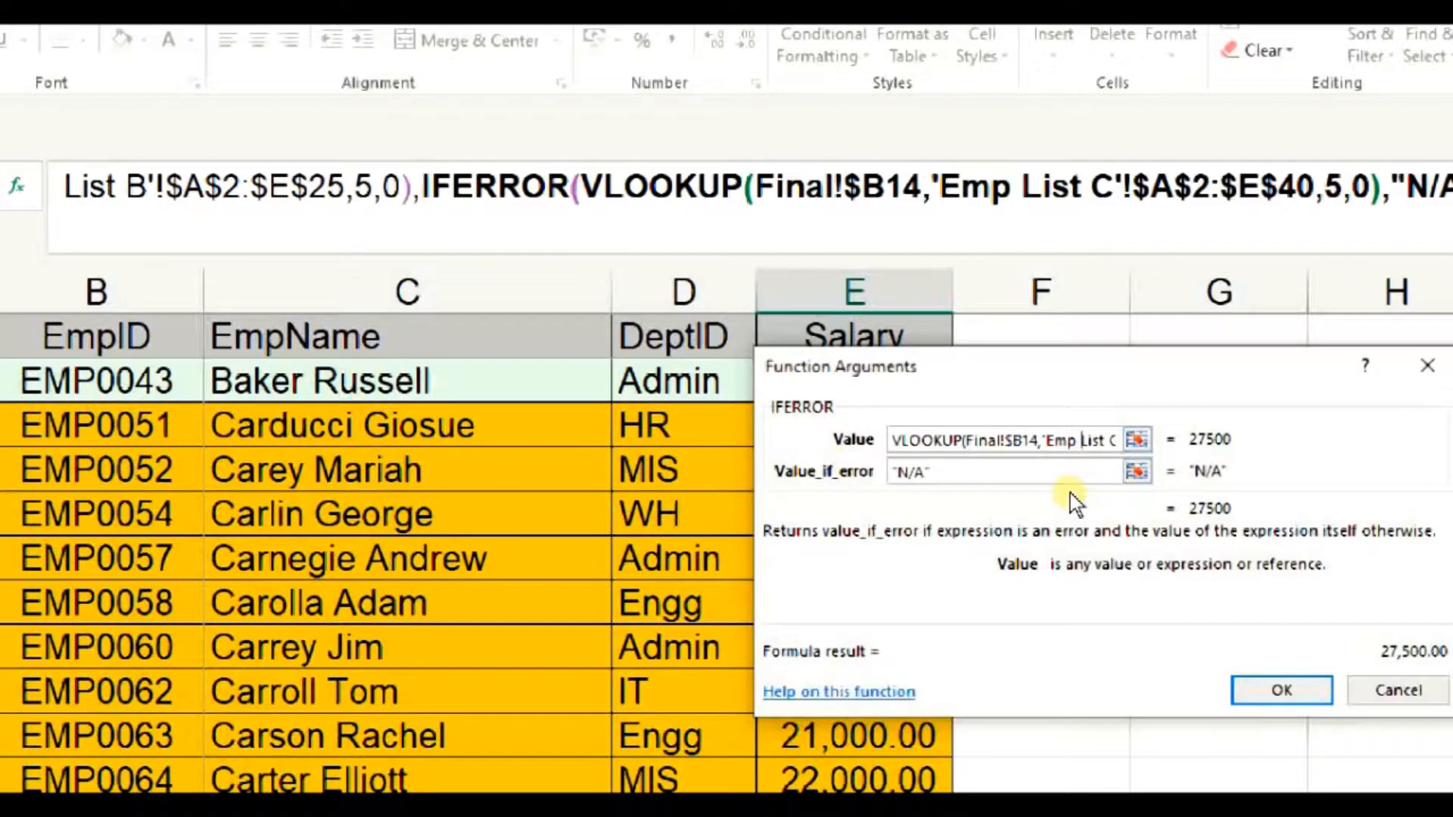
left_click(1033, 474)
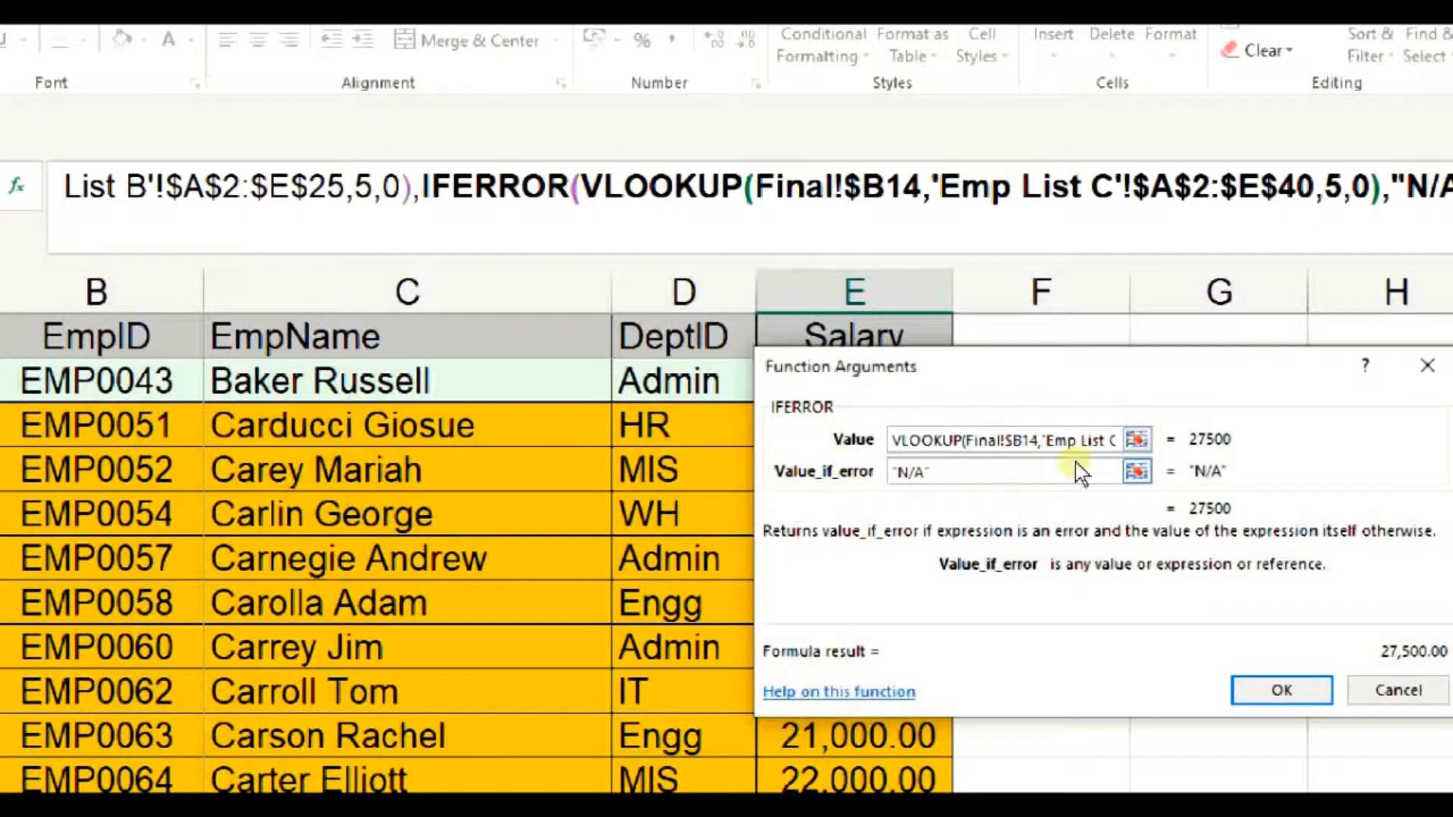
left_click(1089, 445)
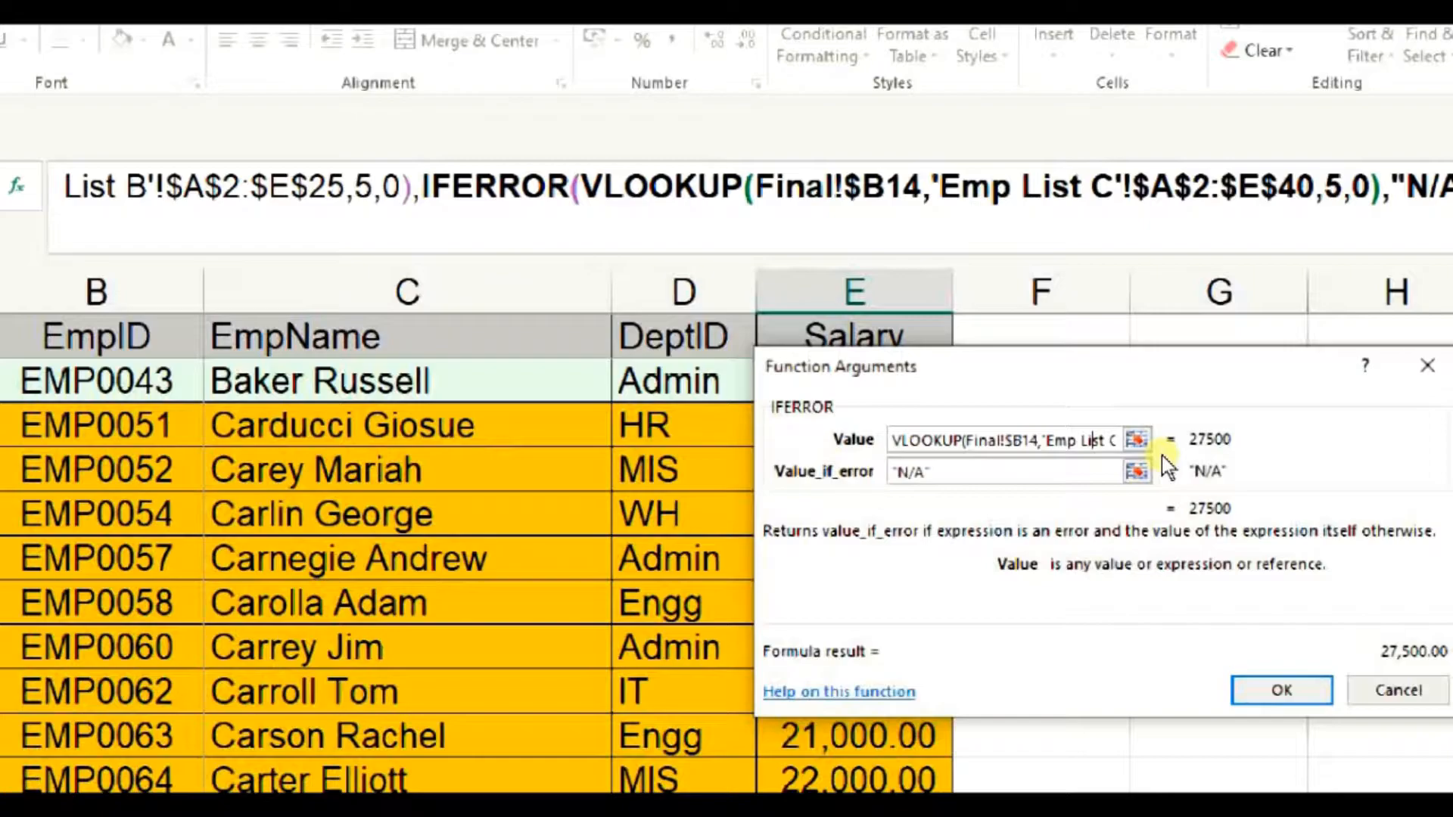
left_click(1056, 478)
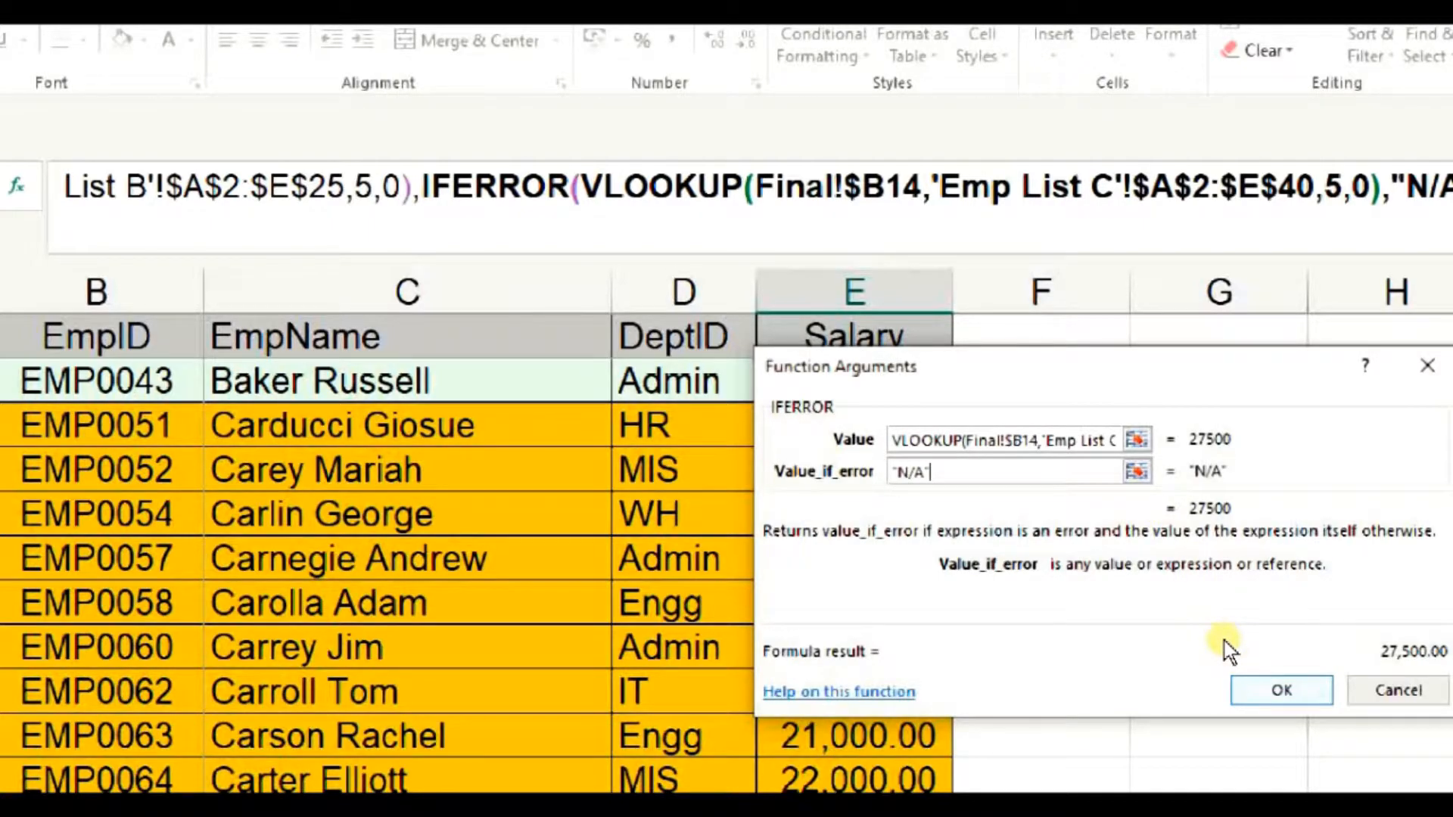
key("Return")
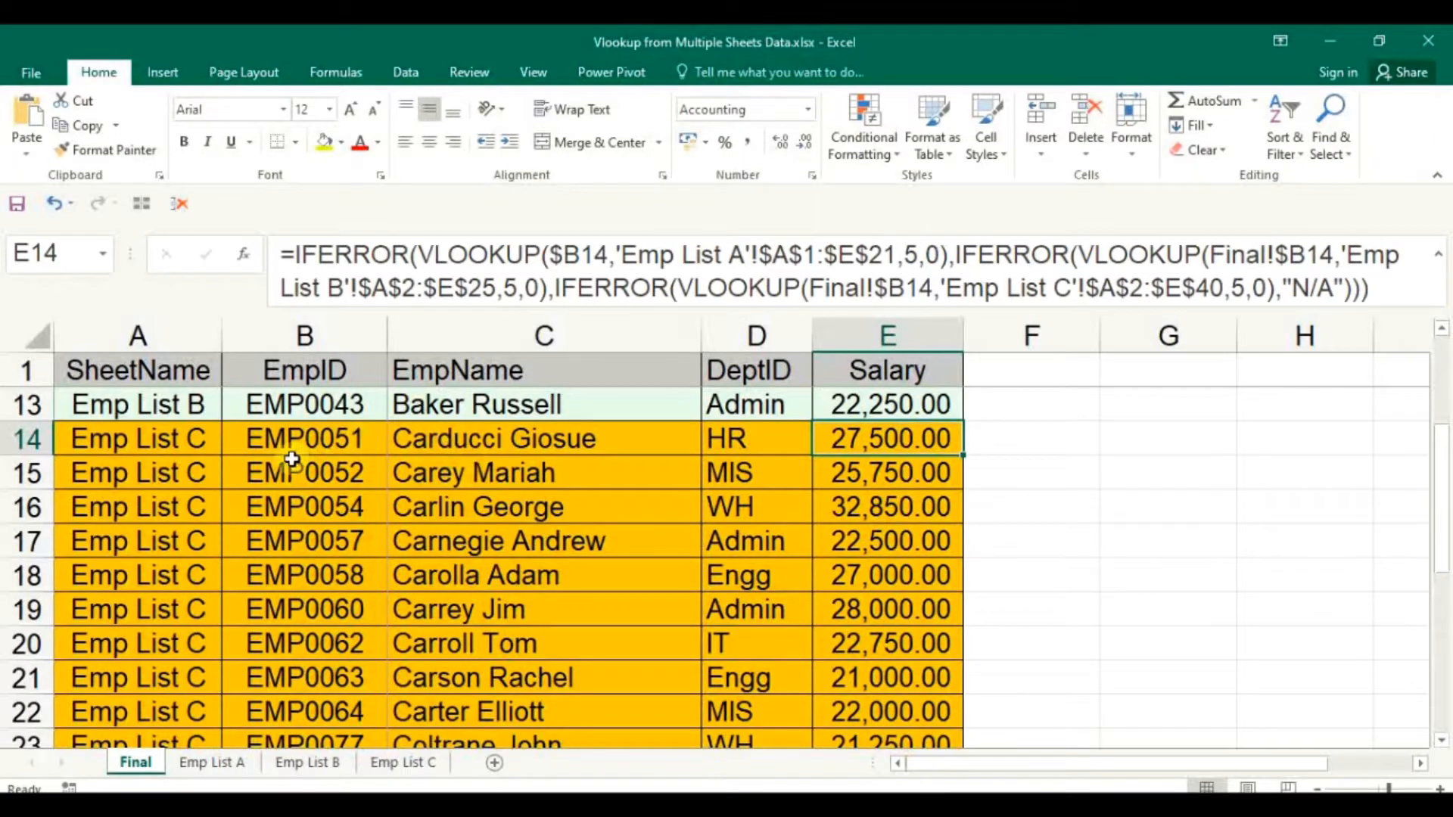
Replace the last digit of the EmpID in cell B14 of the Final sheet with 00
left_click(100, 435)
key("F2")
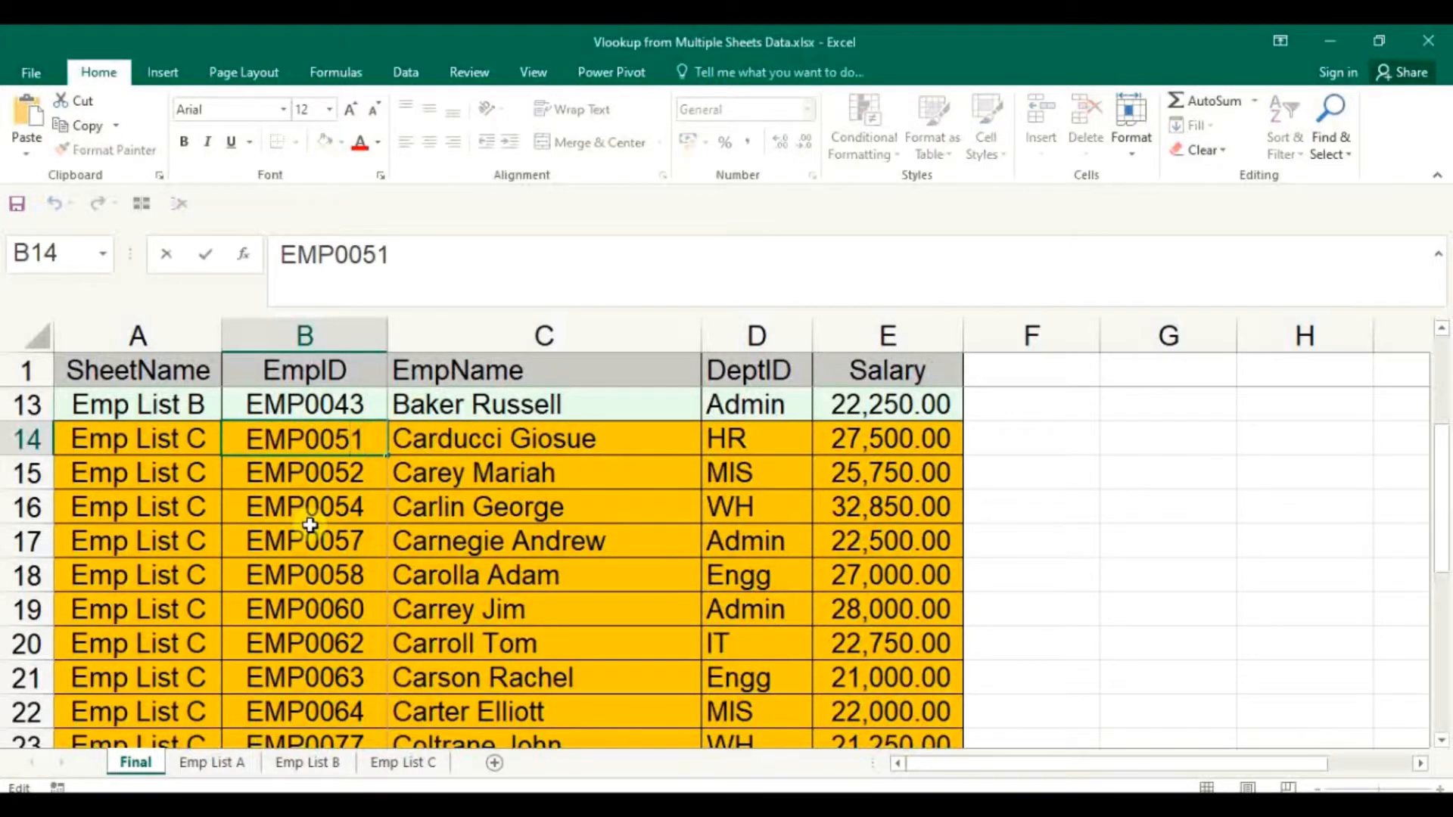
key("BackSpace")
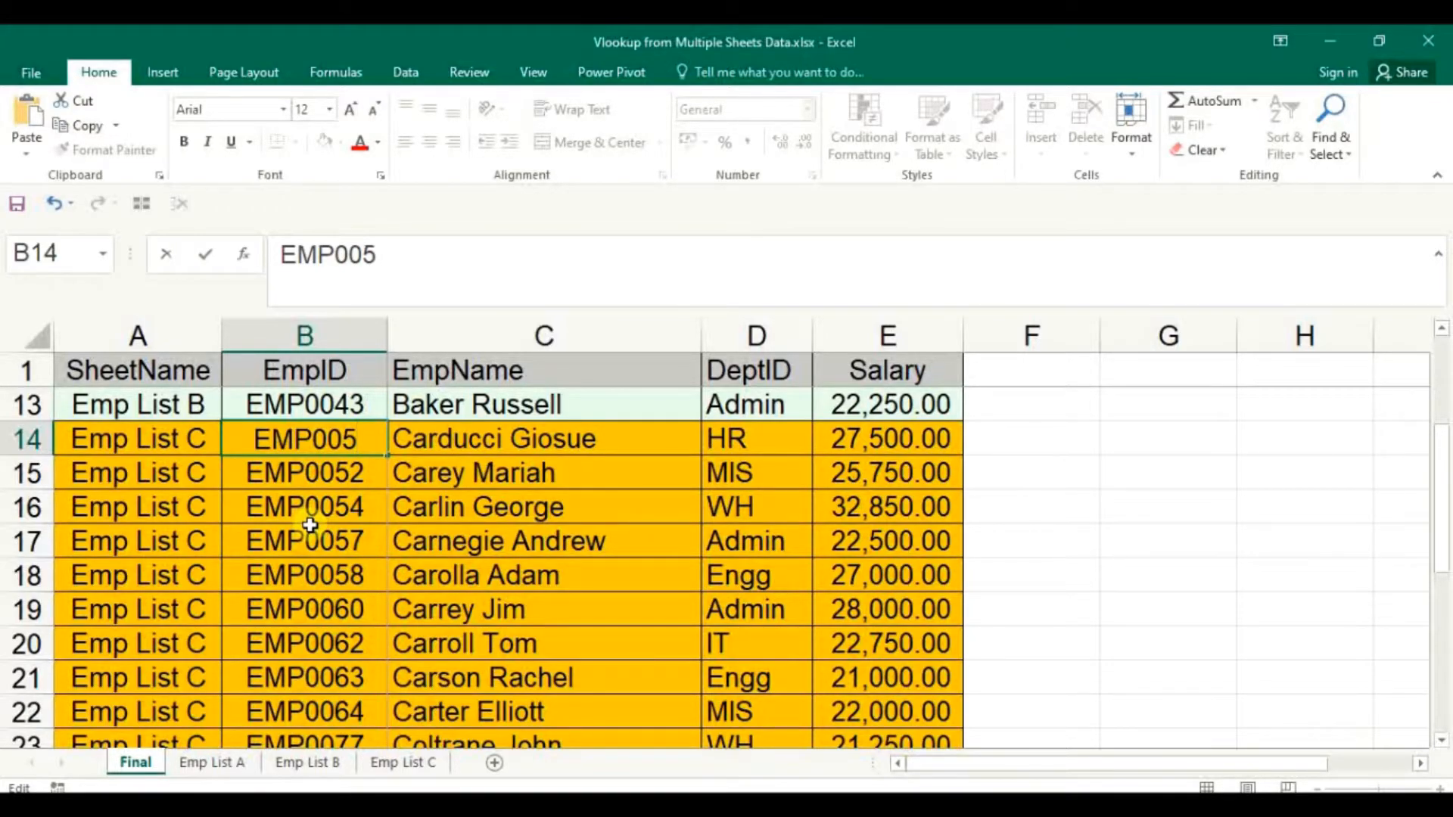
type("00")
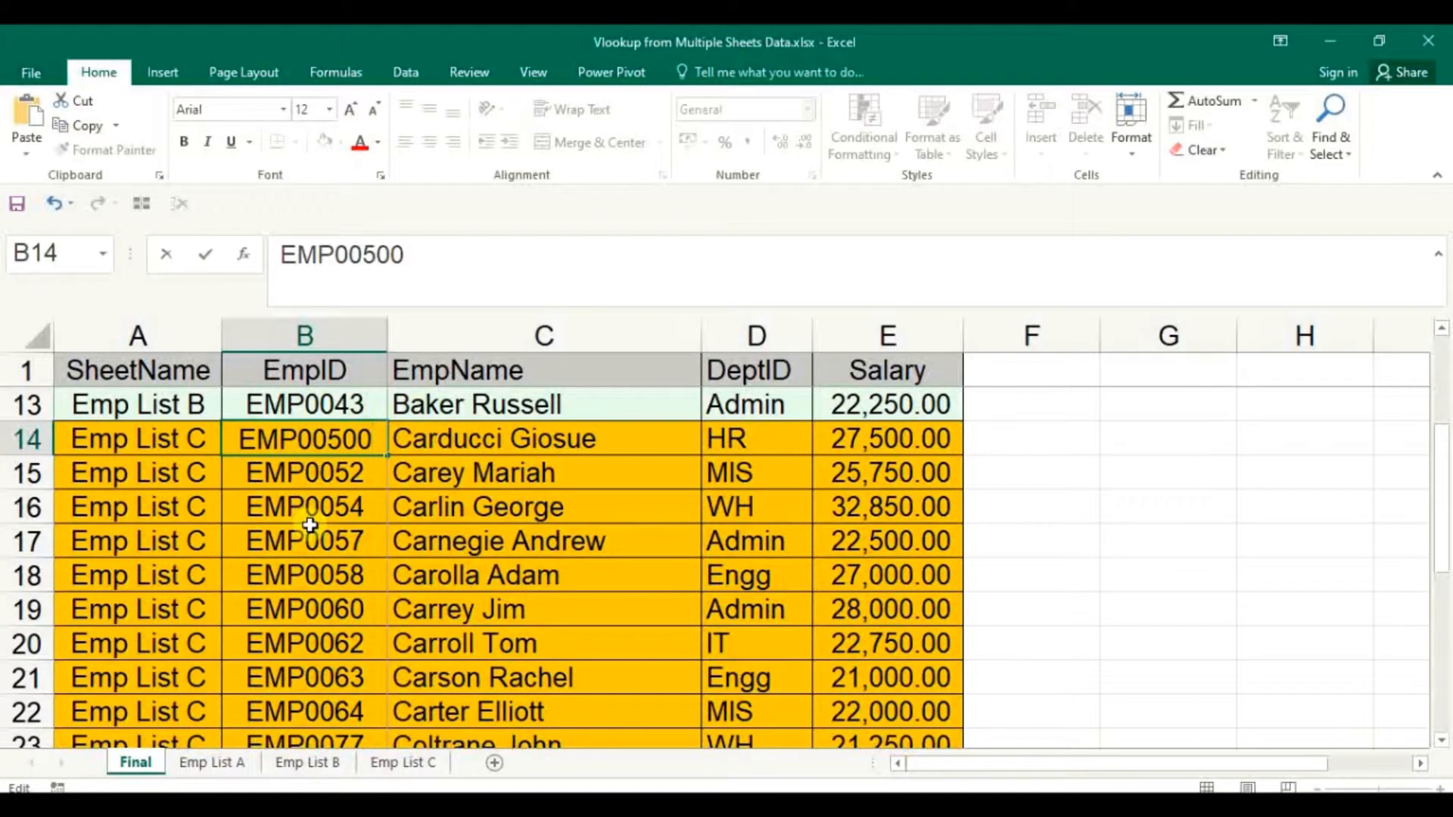
key("Return")
key("Up")
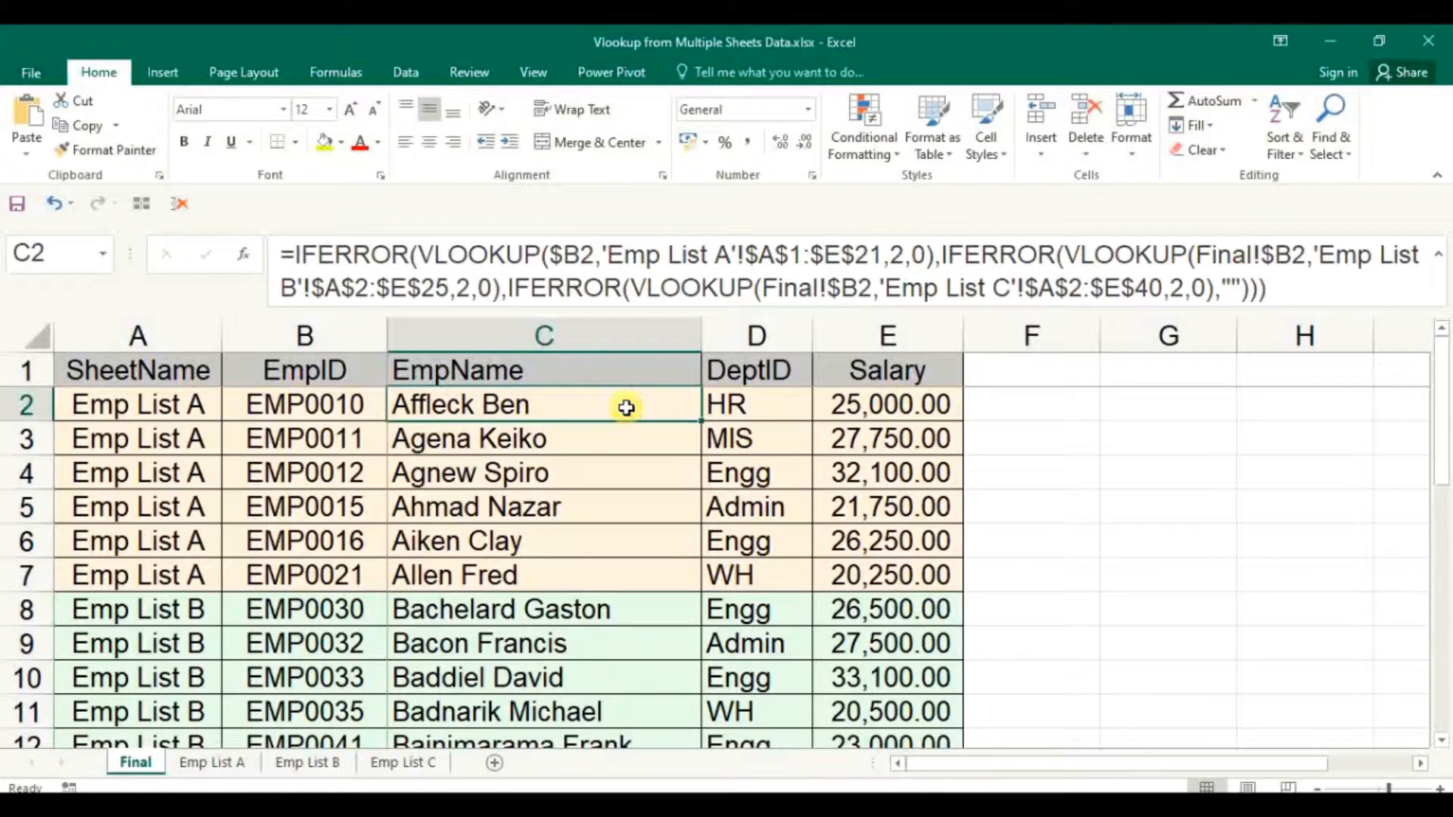
Clear the EmpName, DeptID and Salary formulas in C2:E24 of the Final sheet and return to C2
key("shift+Right")
key("shift+Right")
key("ctrl+shift+Down")
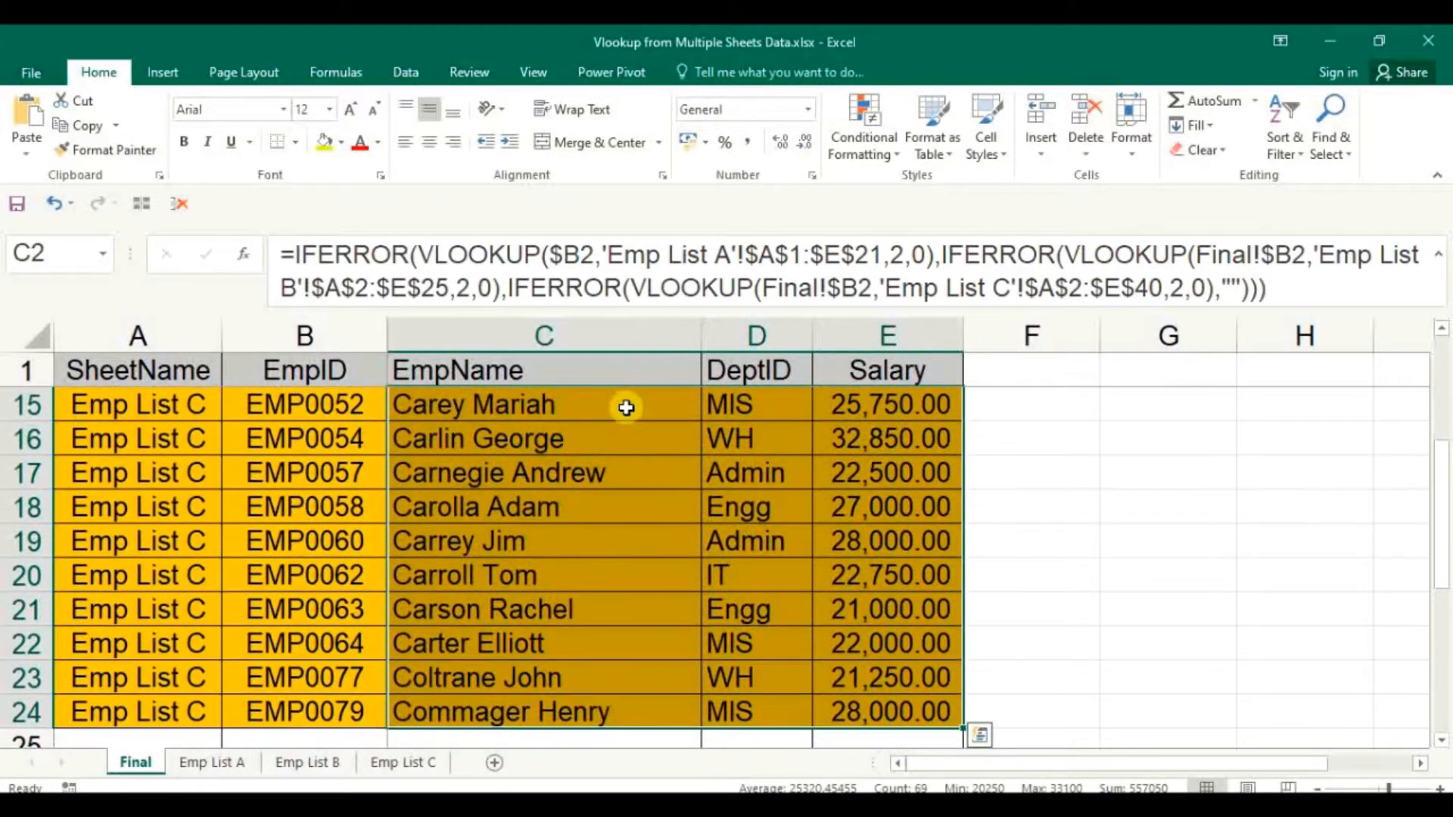
key("Delete")
key("ctrl+Up")
key("Down")
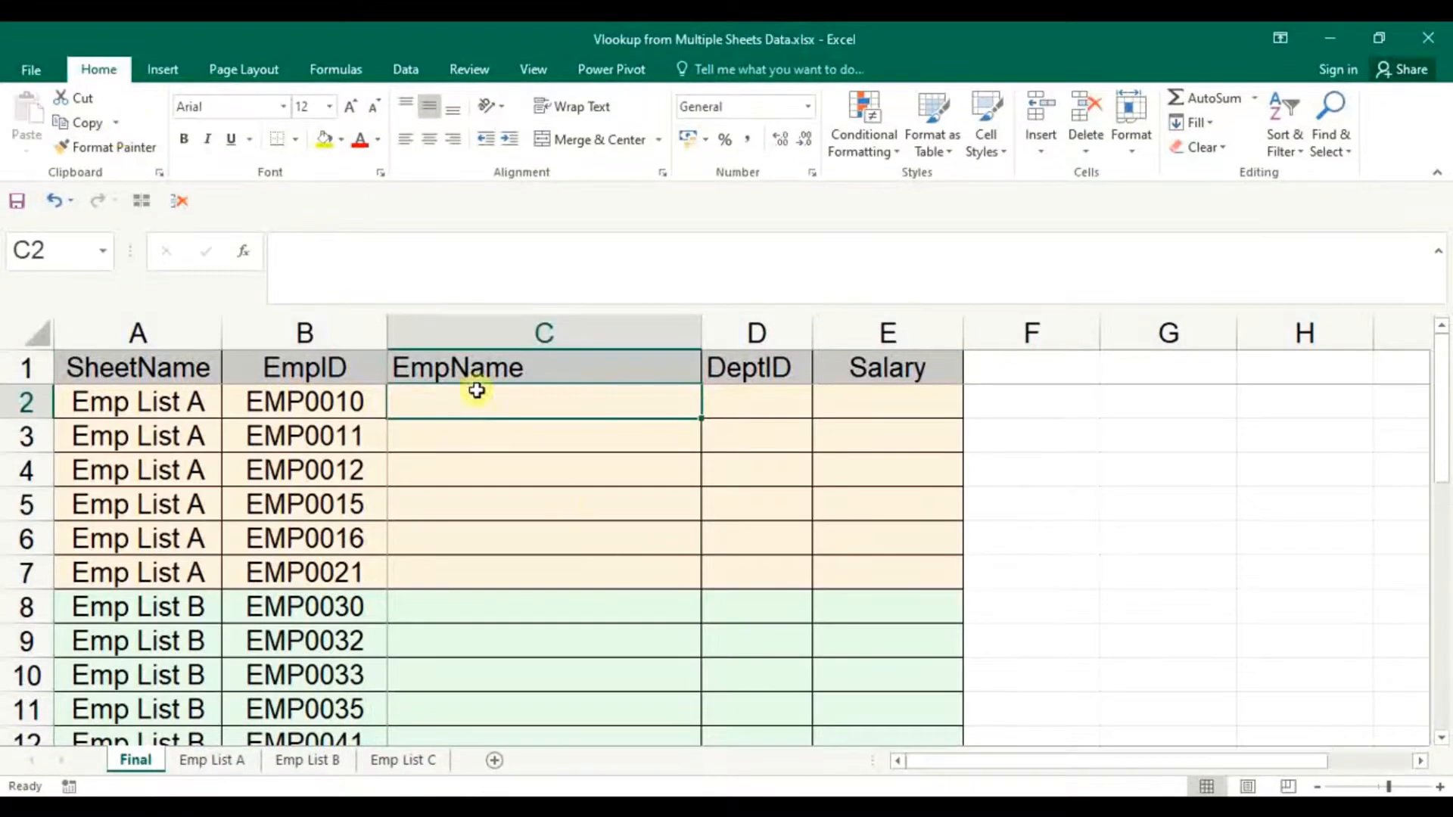
Start a formula in C2 with IFERROR around a VLOOKUP that uses B2 as its lookup value
left_click(409, 258)
type("=")
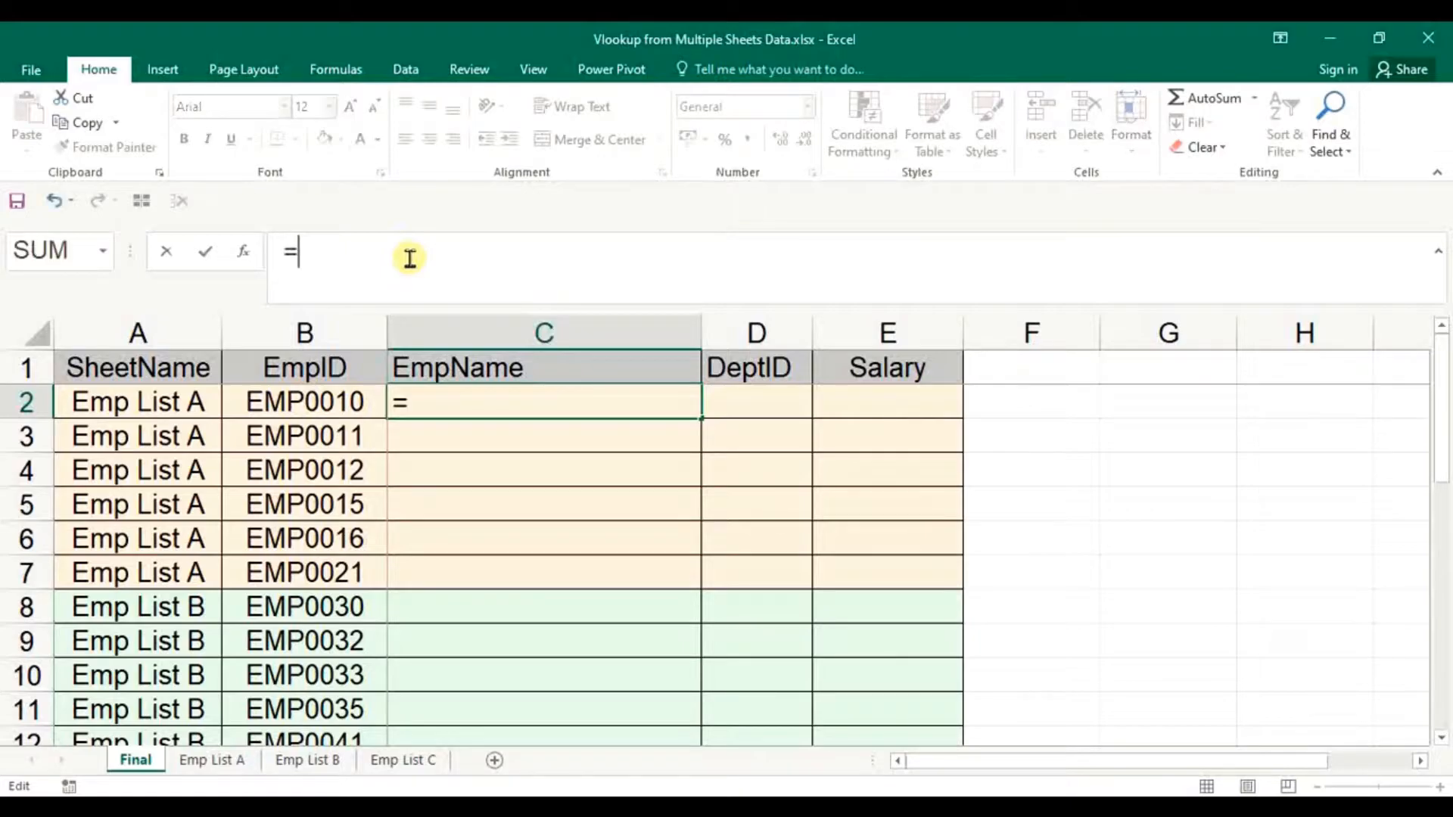
type("IF")
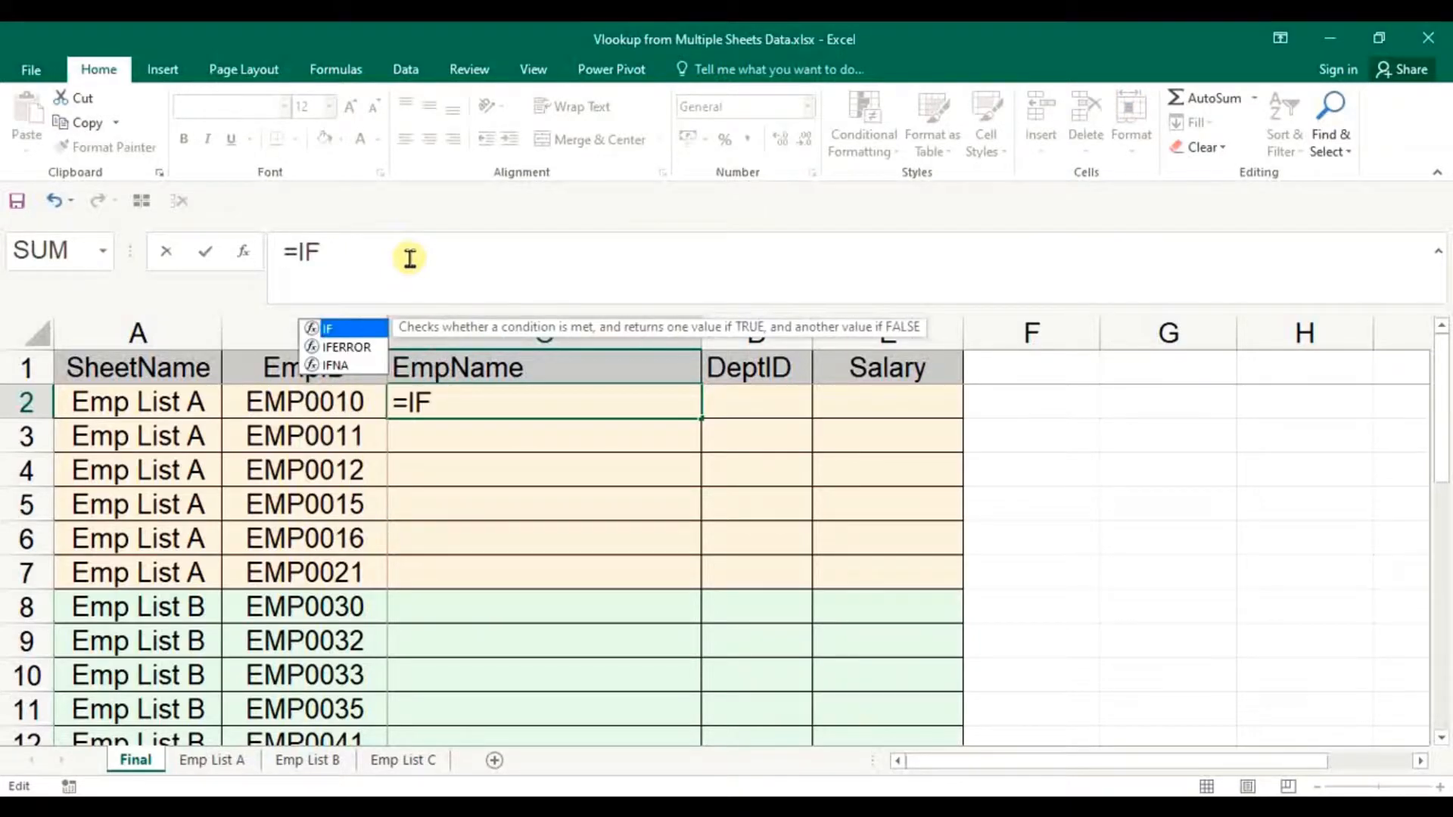
key("Down")
key("Tab")
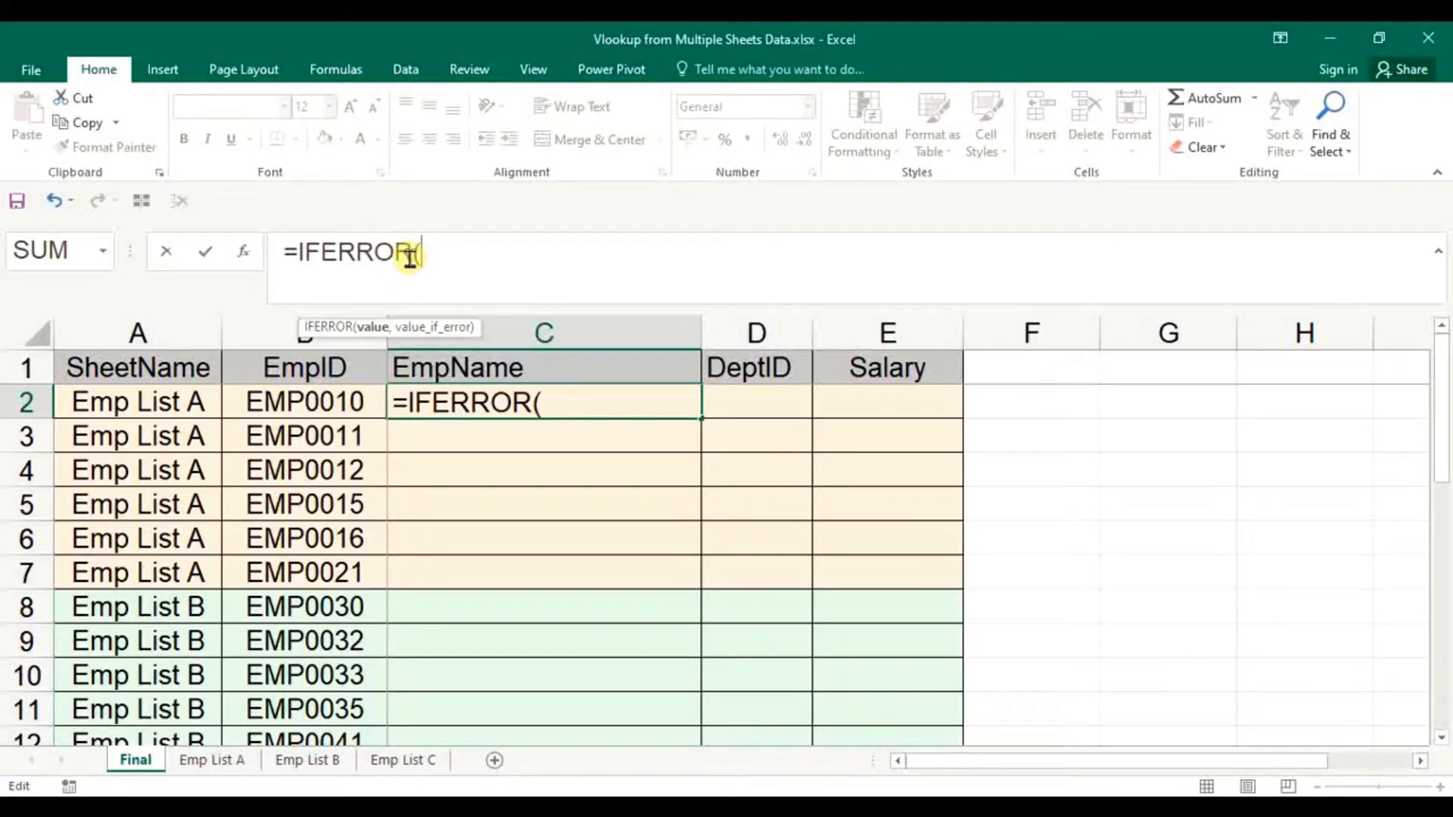
type("VLOOKUP(")
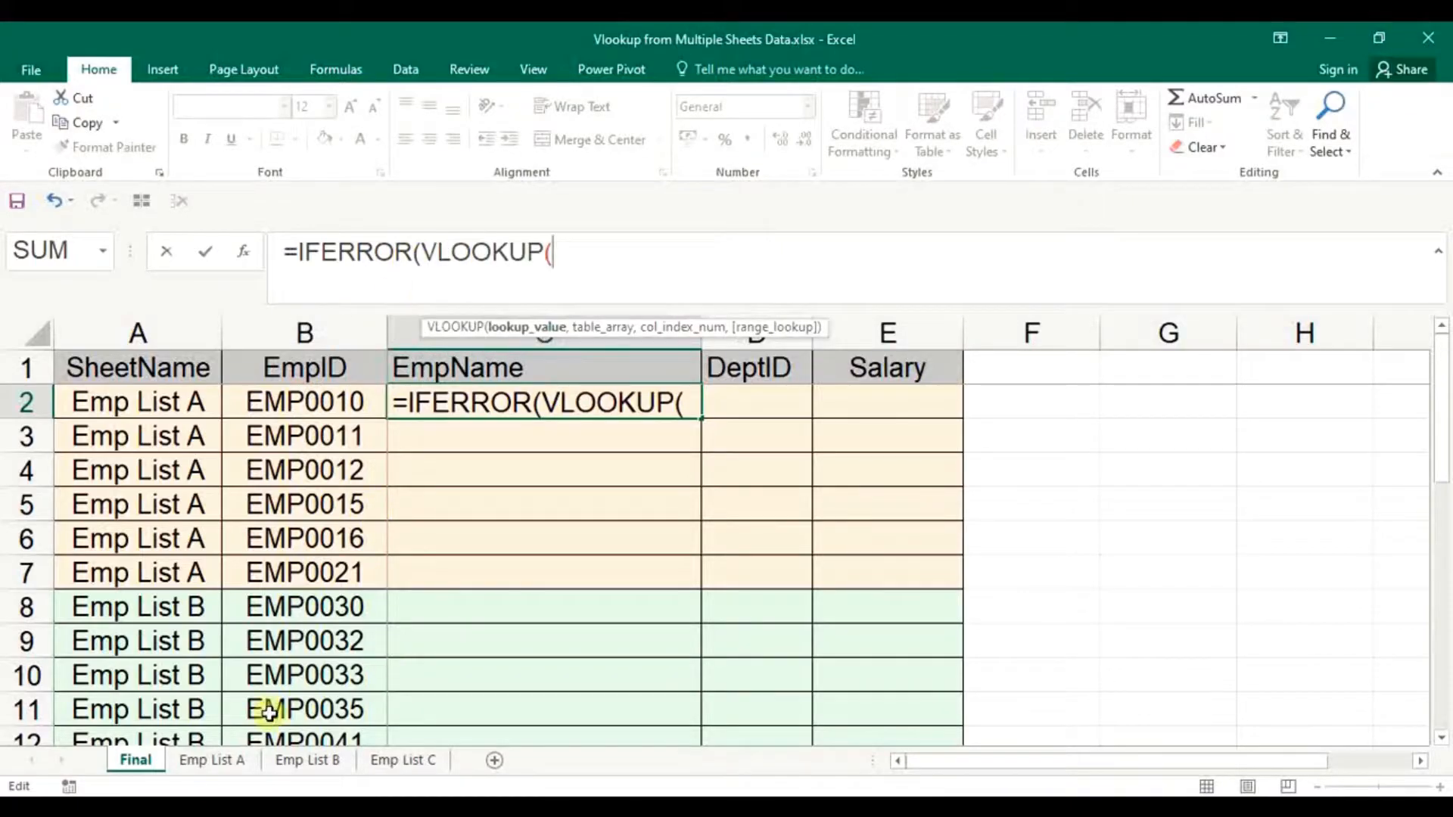
left_click(318, 412)
type(",")
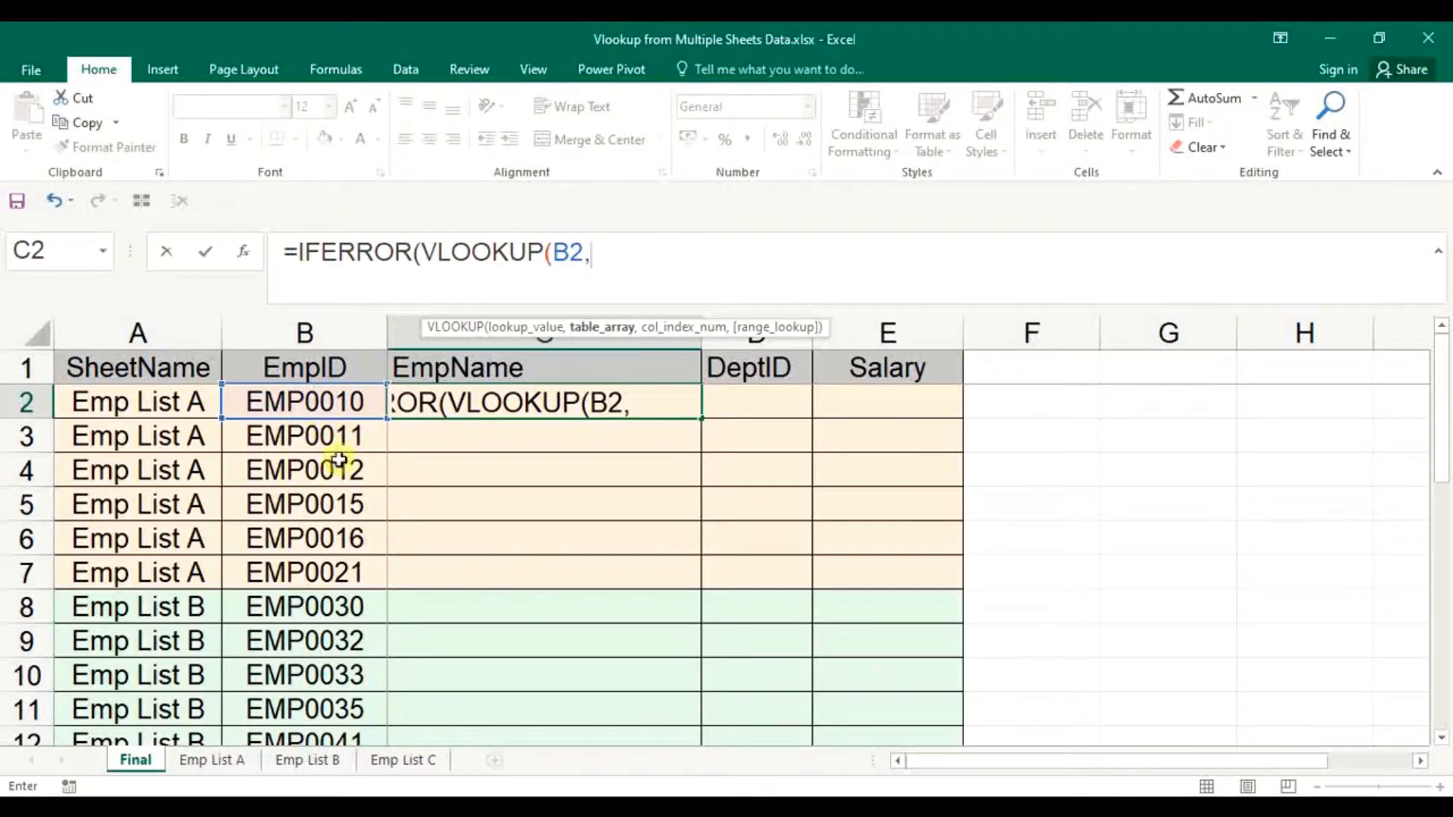
Complete the first VLOOKUP with the range A2:E21 on Emp List A, column index 2 and exact match 0
left_click(215, 764)
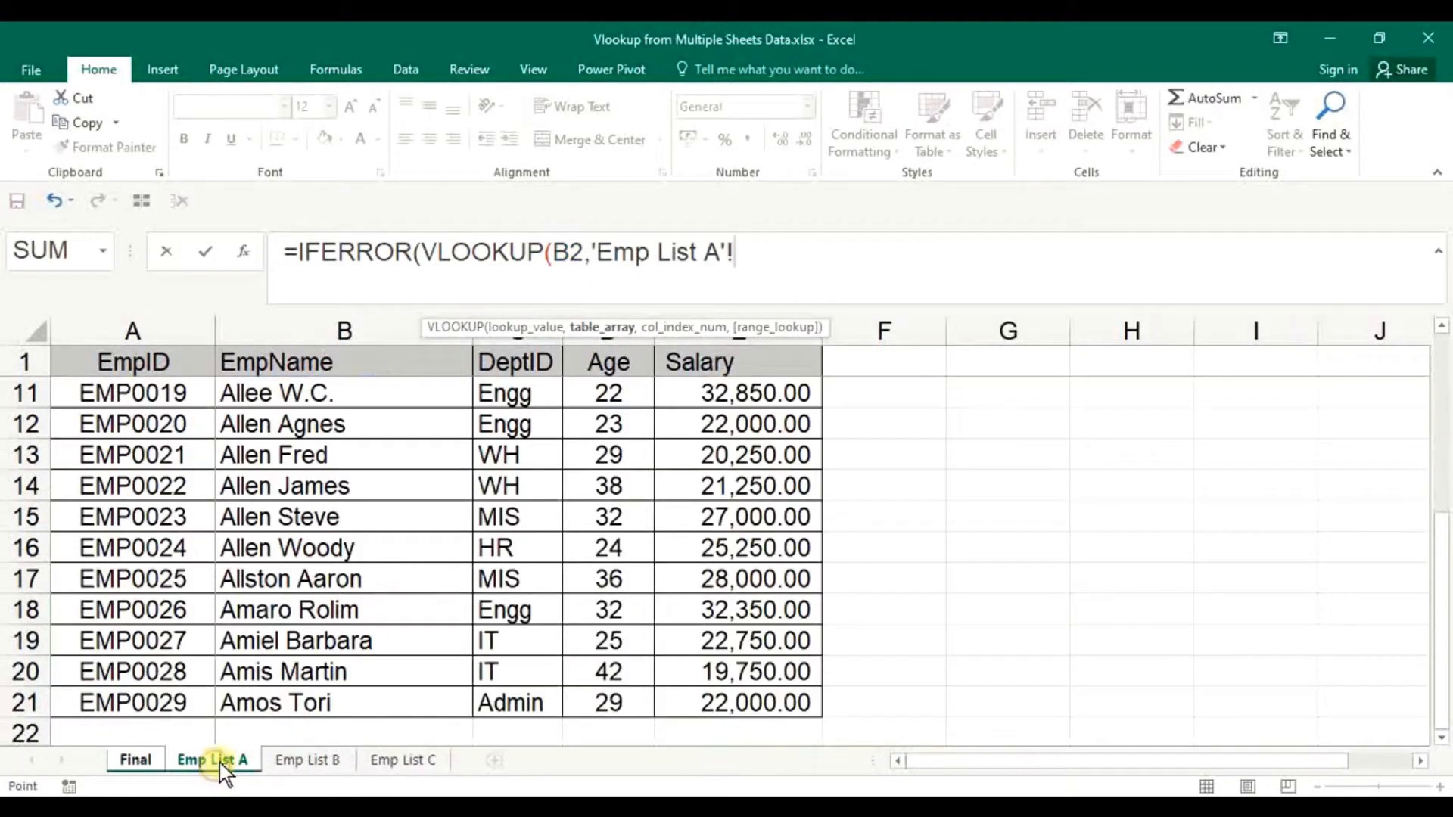
key("ctrl+Home")
key("Left")
key("Up")
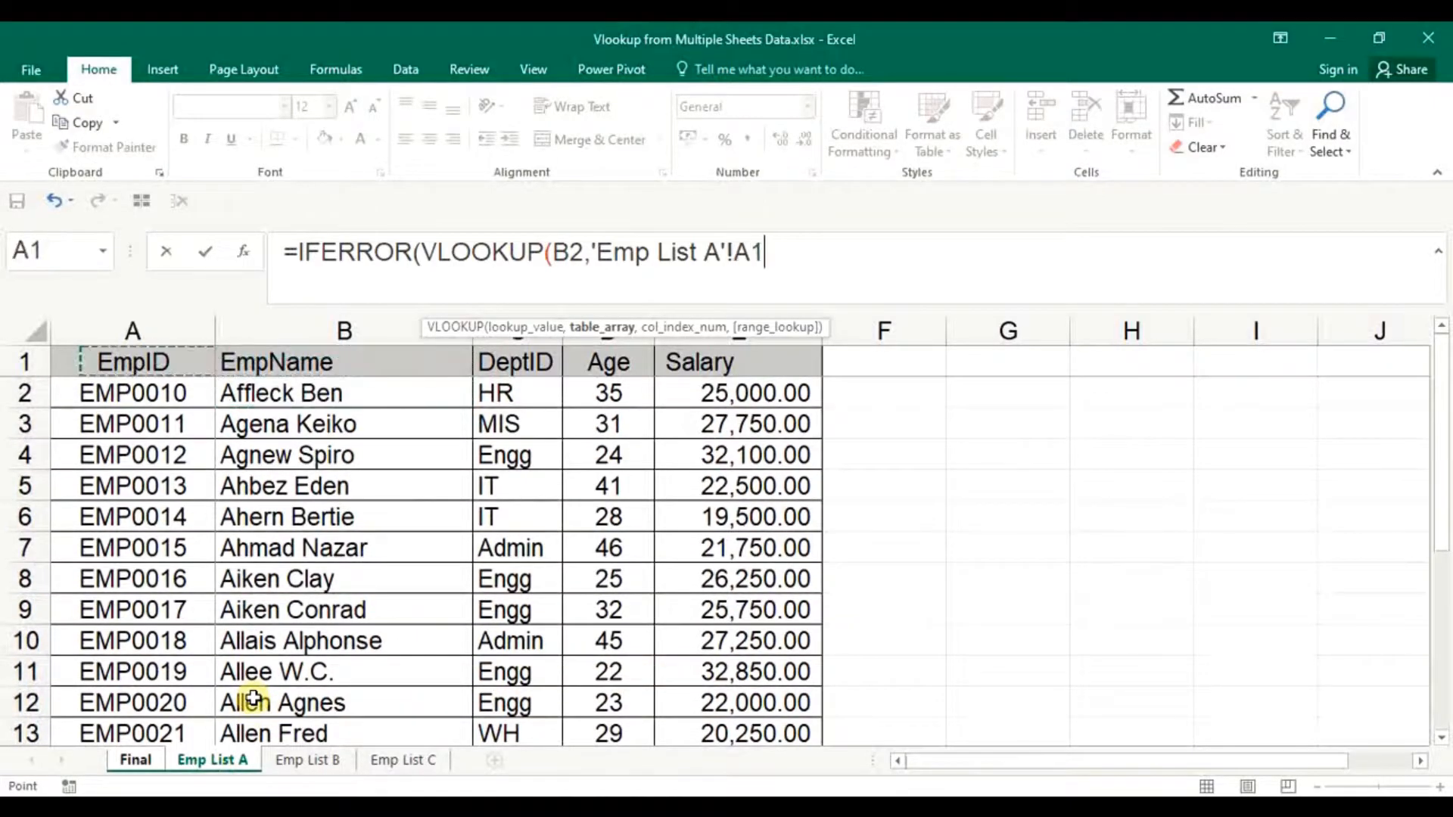
key("Down")
key("Up")
key("Down")
key("ctrl+shift+Right")
key("ctrl+shift+Down")
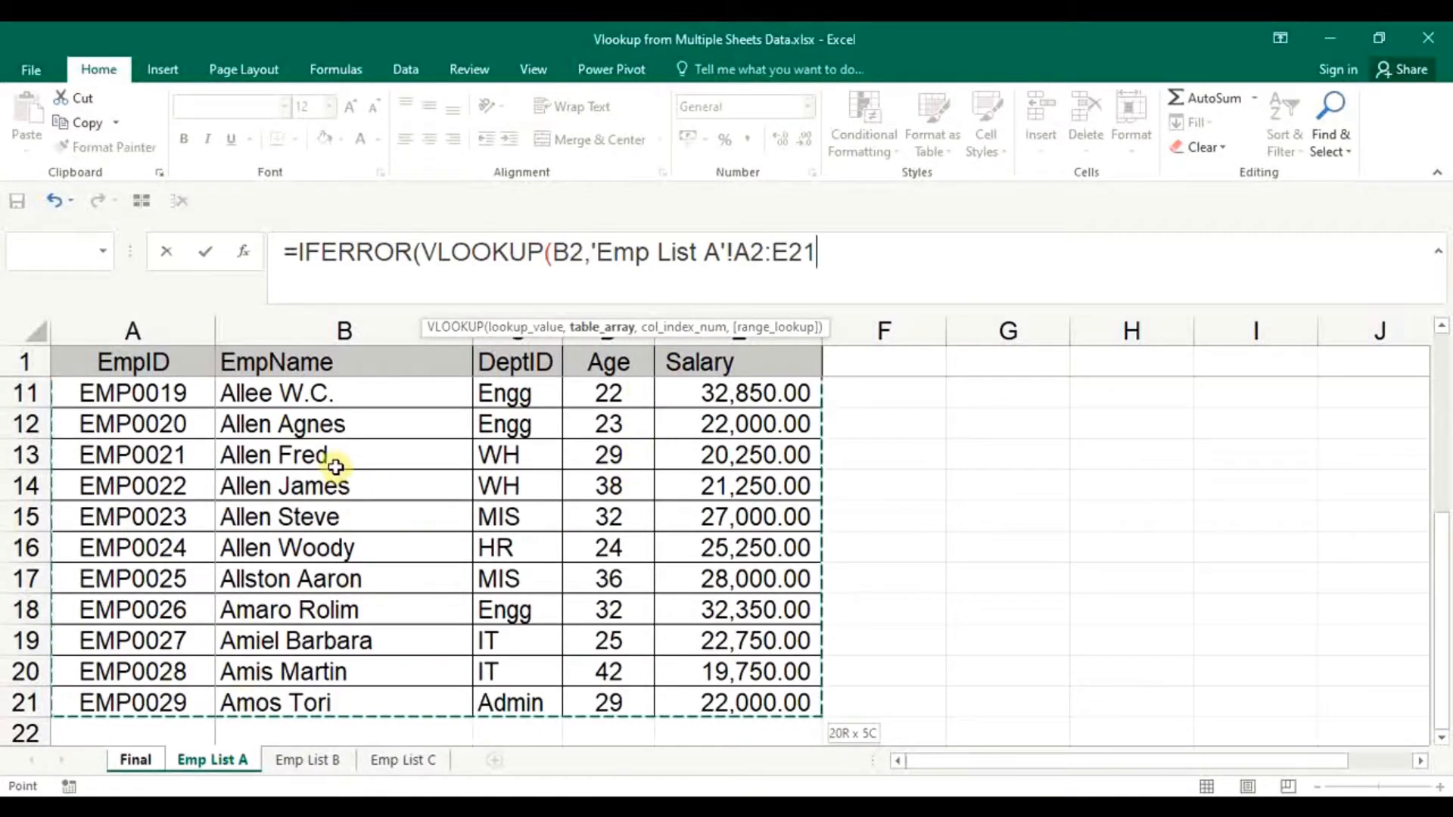
type(",2,0)")
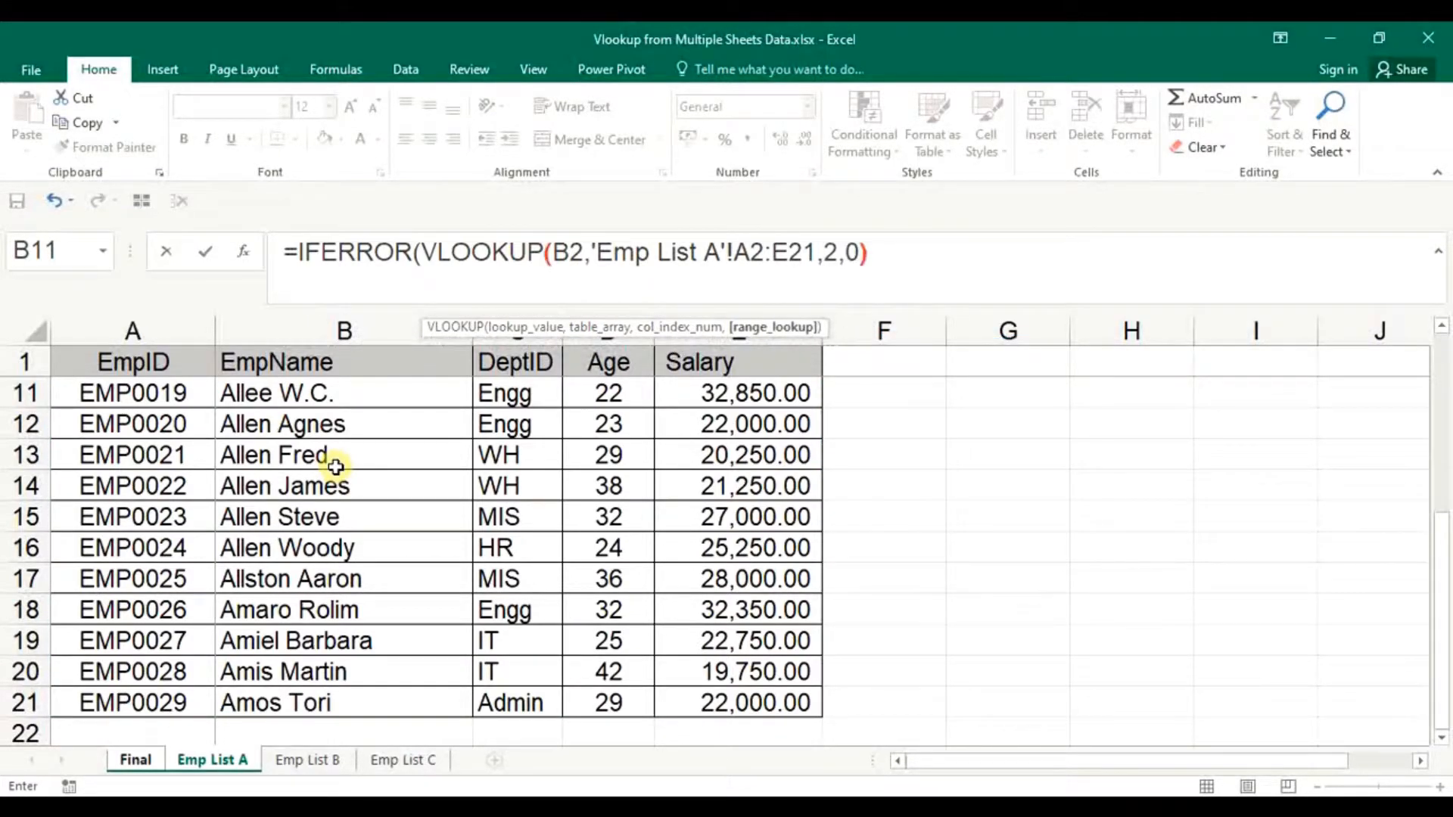
Nest a second IFERROR with a VLOOKUP as the error value, using Final!B2 as its lookup value
type(",")
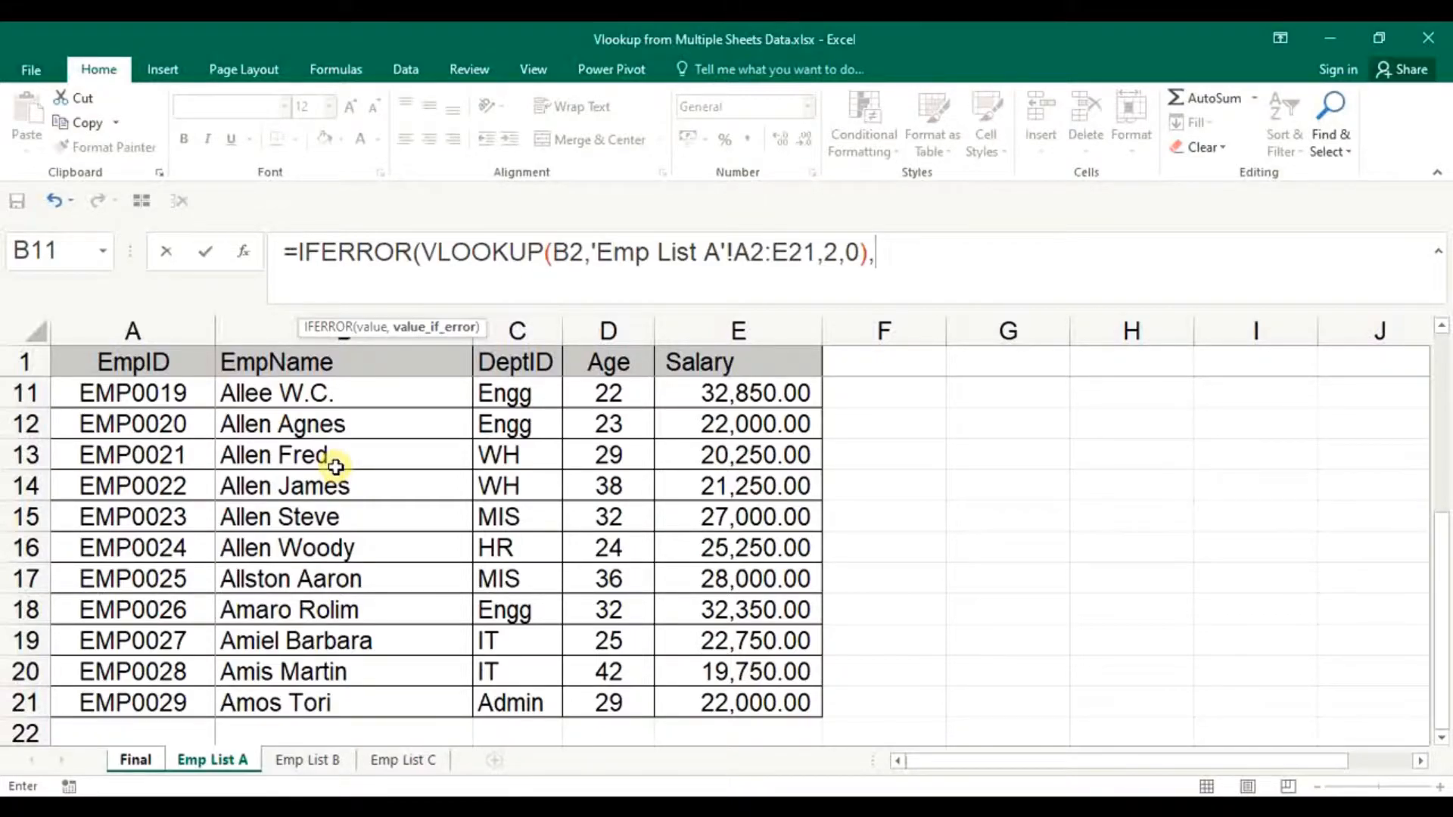
type("IF")
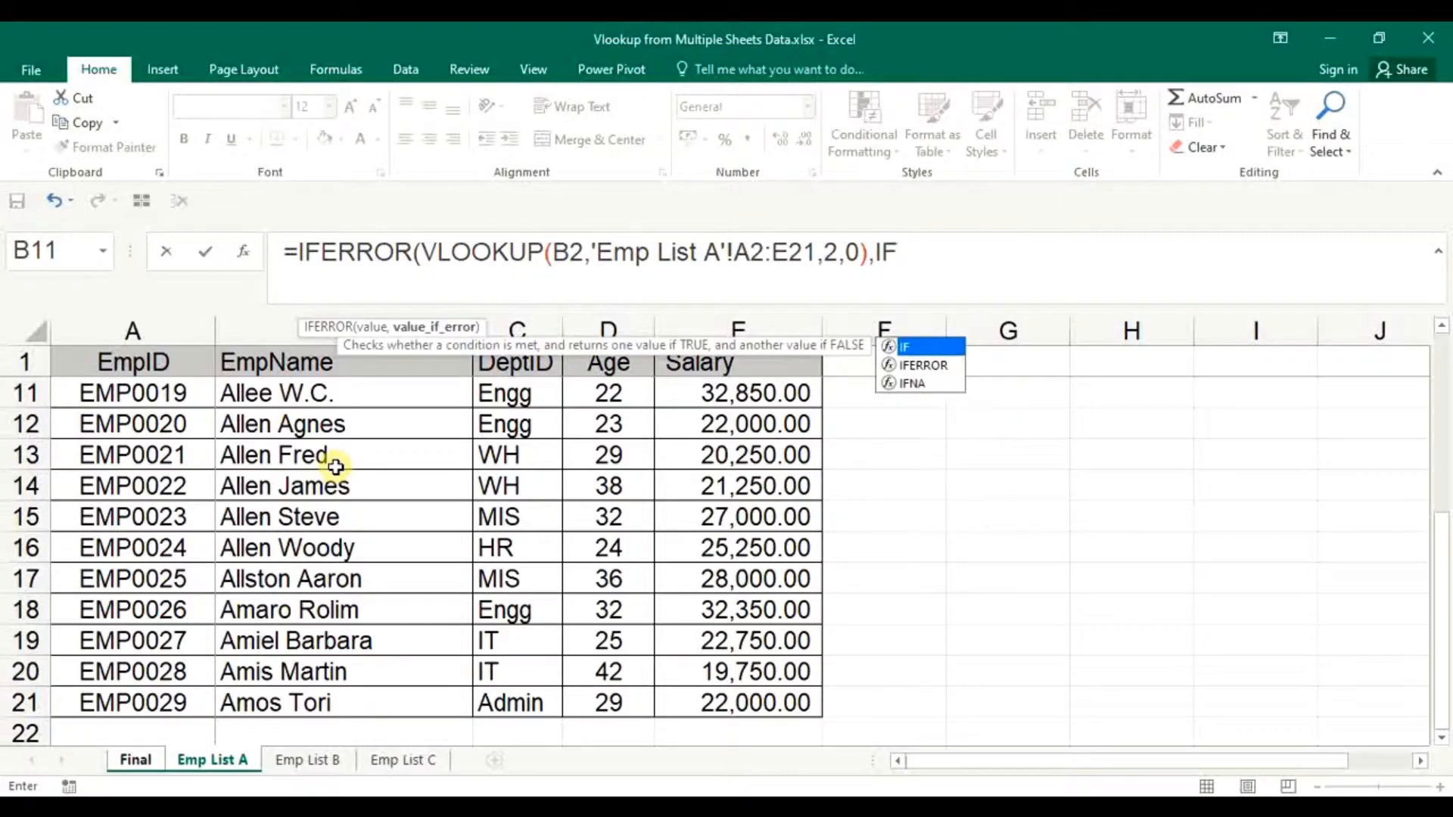
key("Down")
key("Tab")
type("VL")
key("Tab")
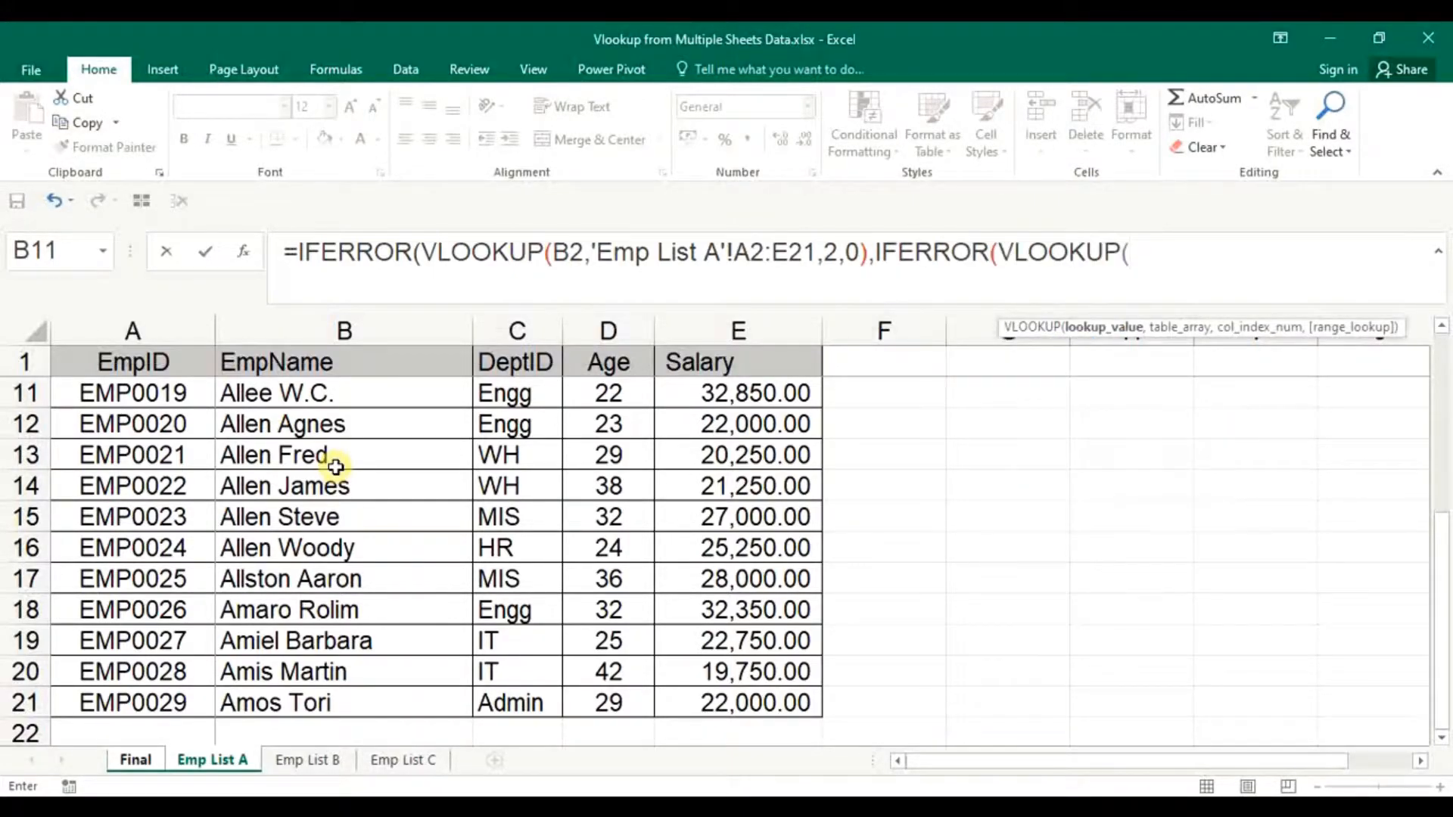
left_click(135, 760)
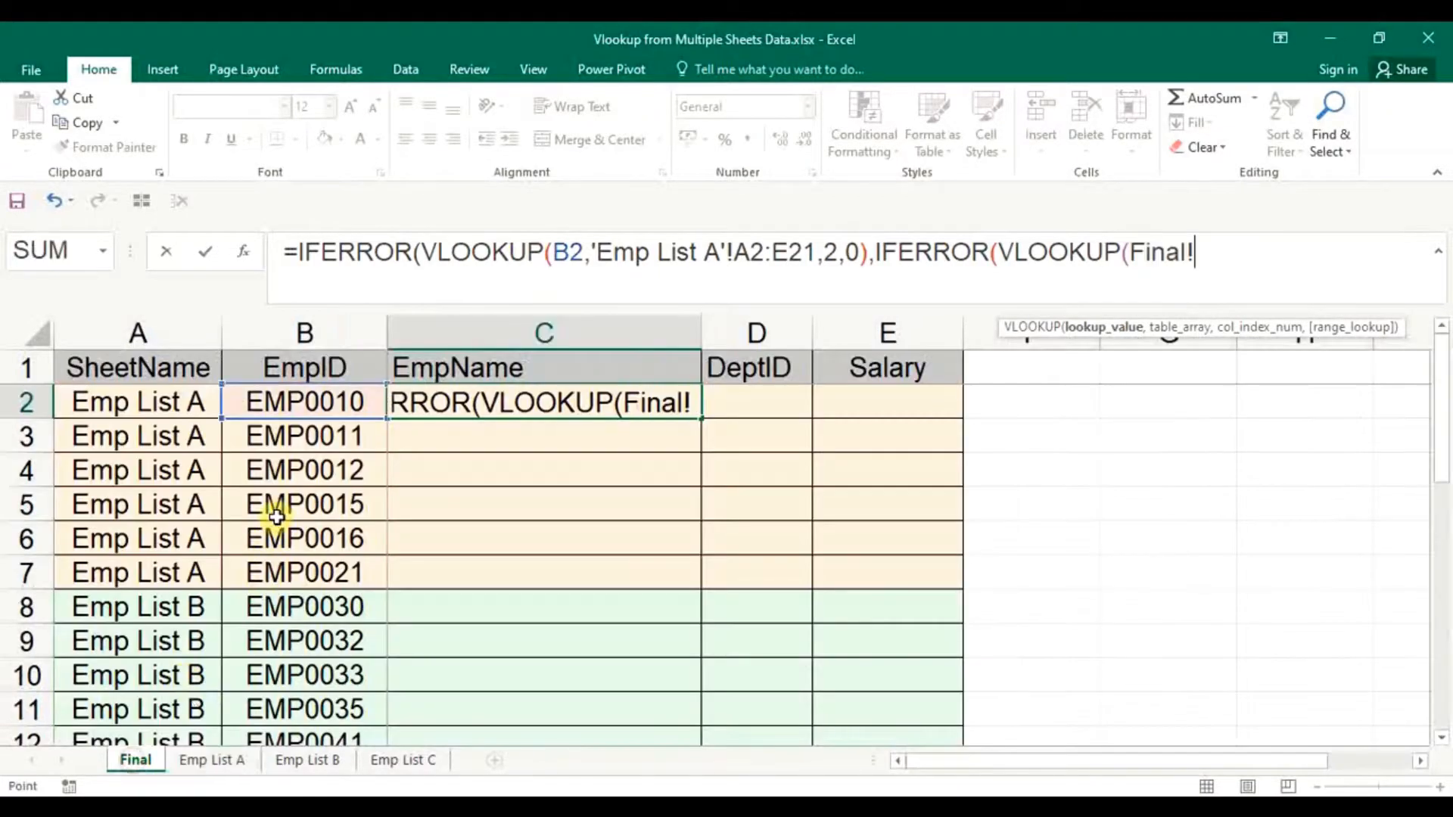
left_click(307, 397)
type(",")
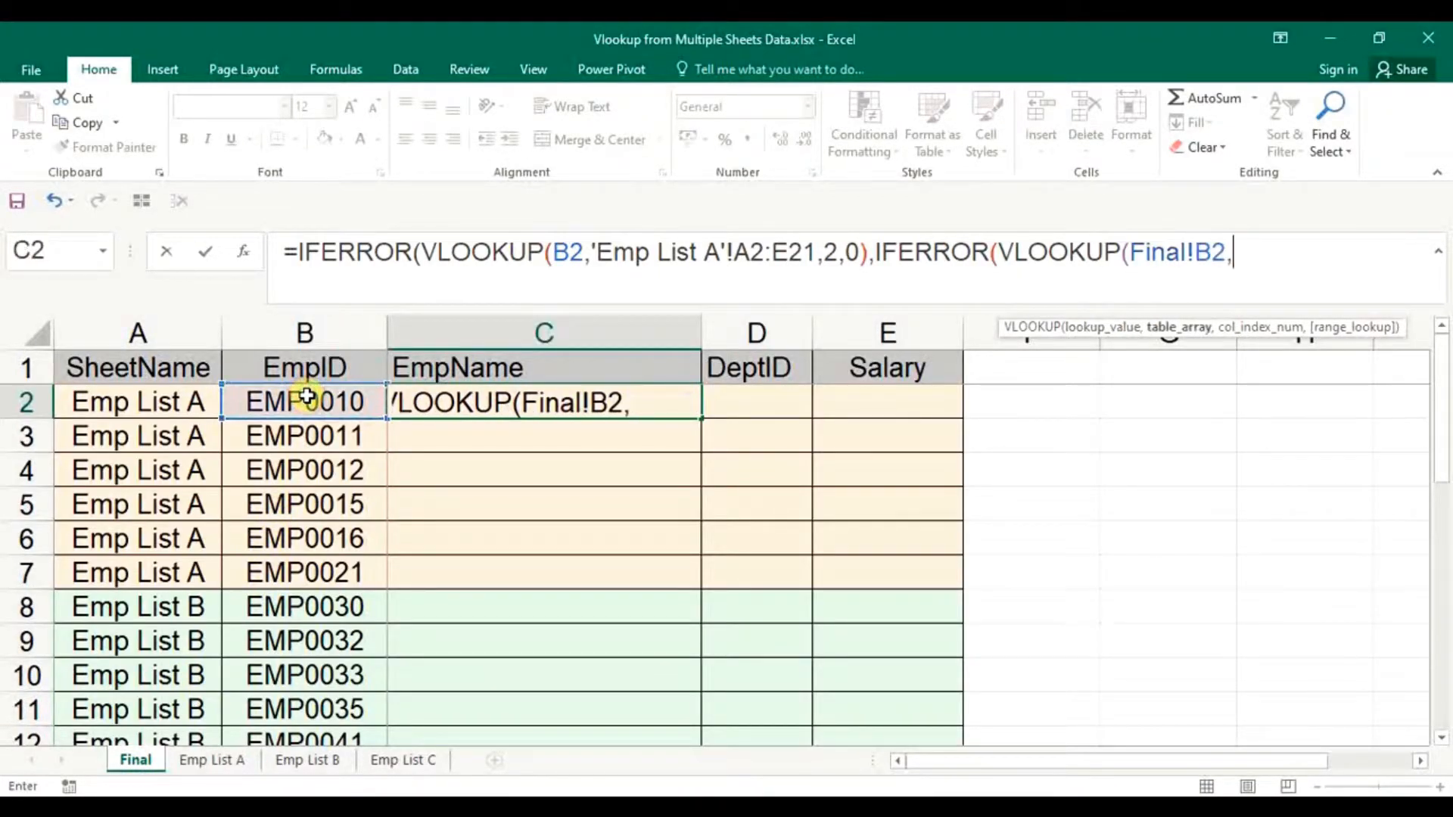
Complete the second VLOOKUP with the range A2:E22 on Emp List B, column index 2 and exact match 0
left_click(308, 762)
key("ctrl+Home")
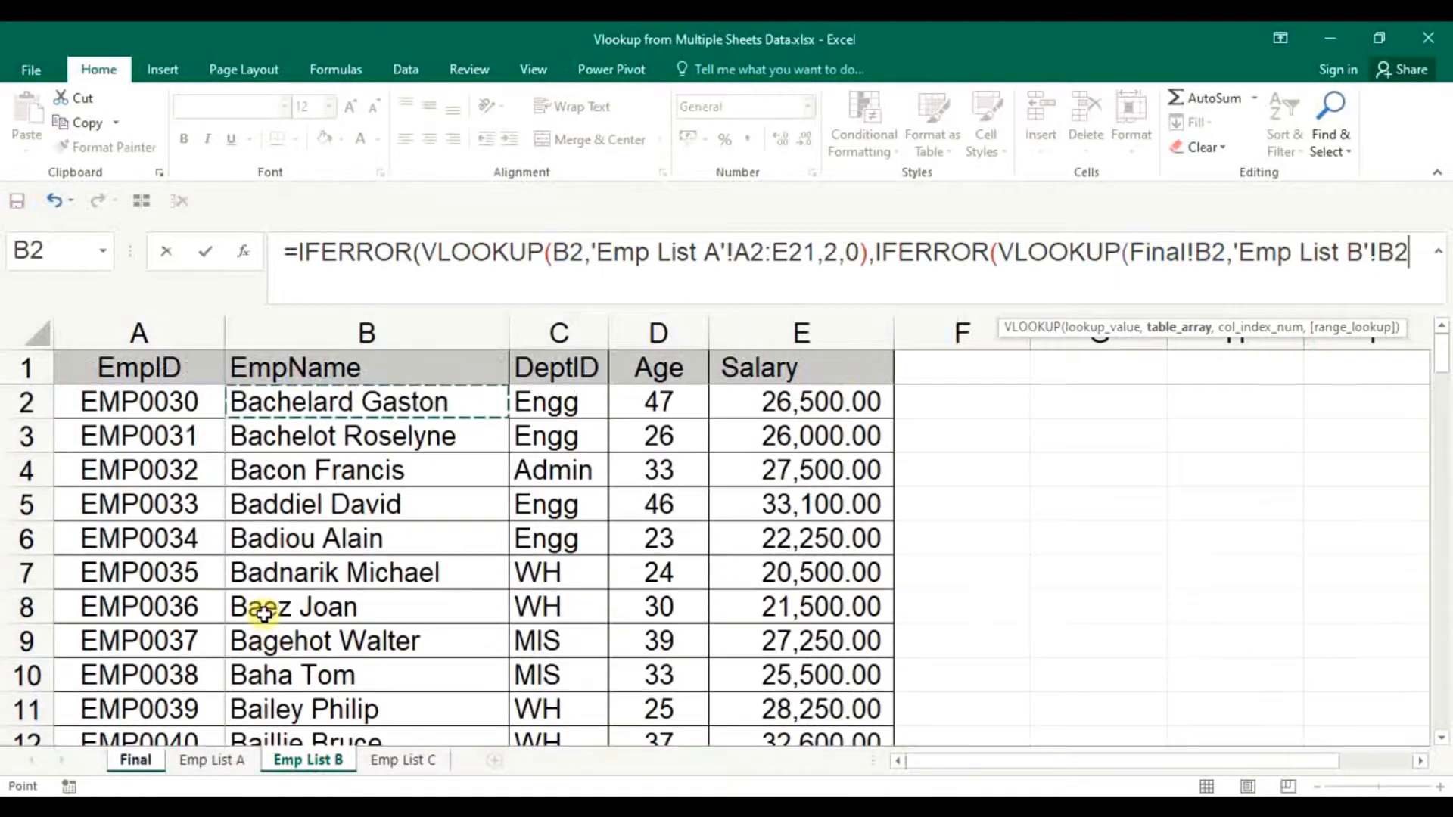
key("Left")
key("ctrl+shift+Right")
key("ctrl+shift+Down")
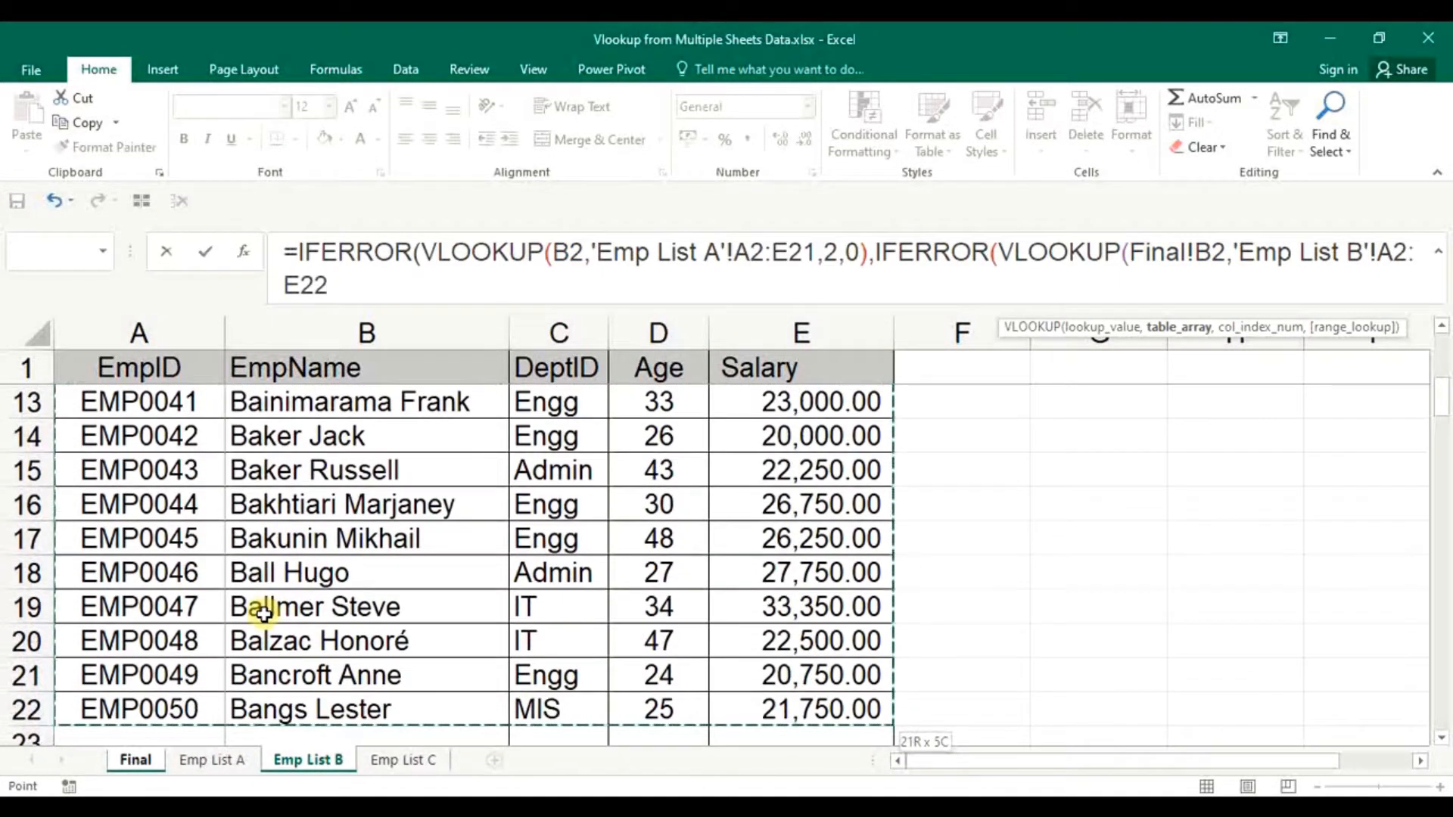
type(",2,0)")
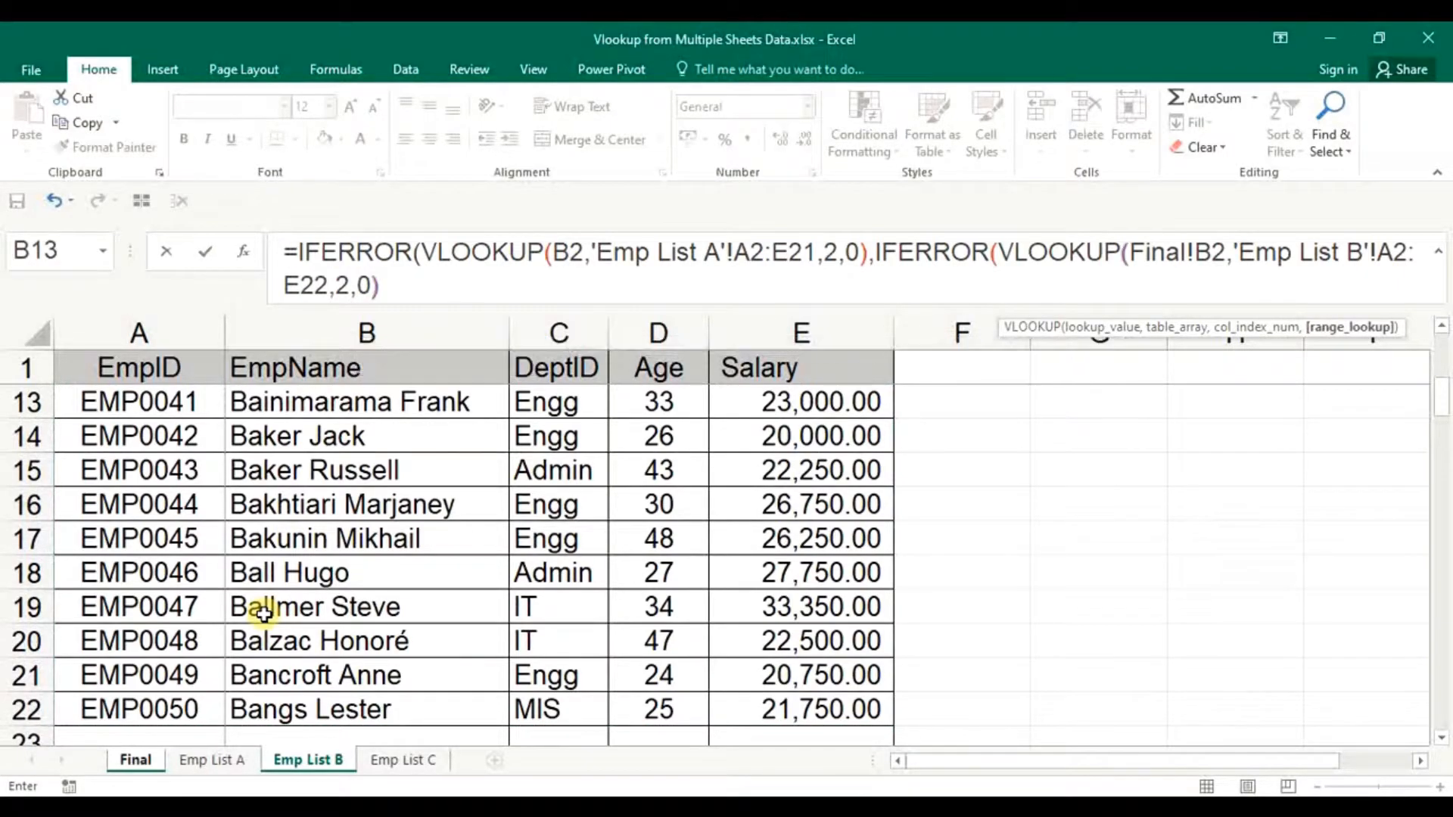
Nest a third IFERROR with a VLOOKUP as the error value, using Final!B2 as its lookup value
type(",")
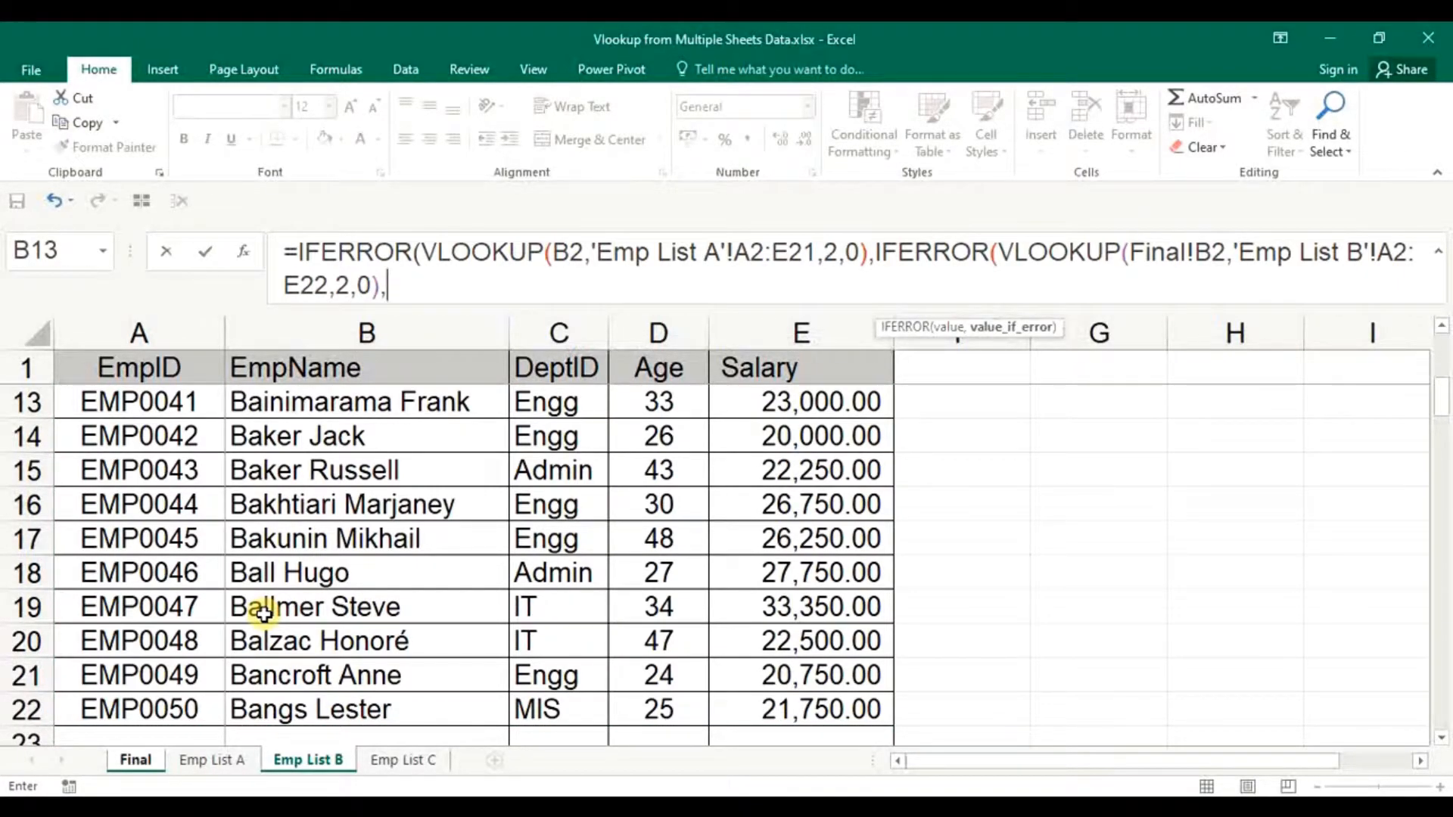
type("IF")
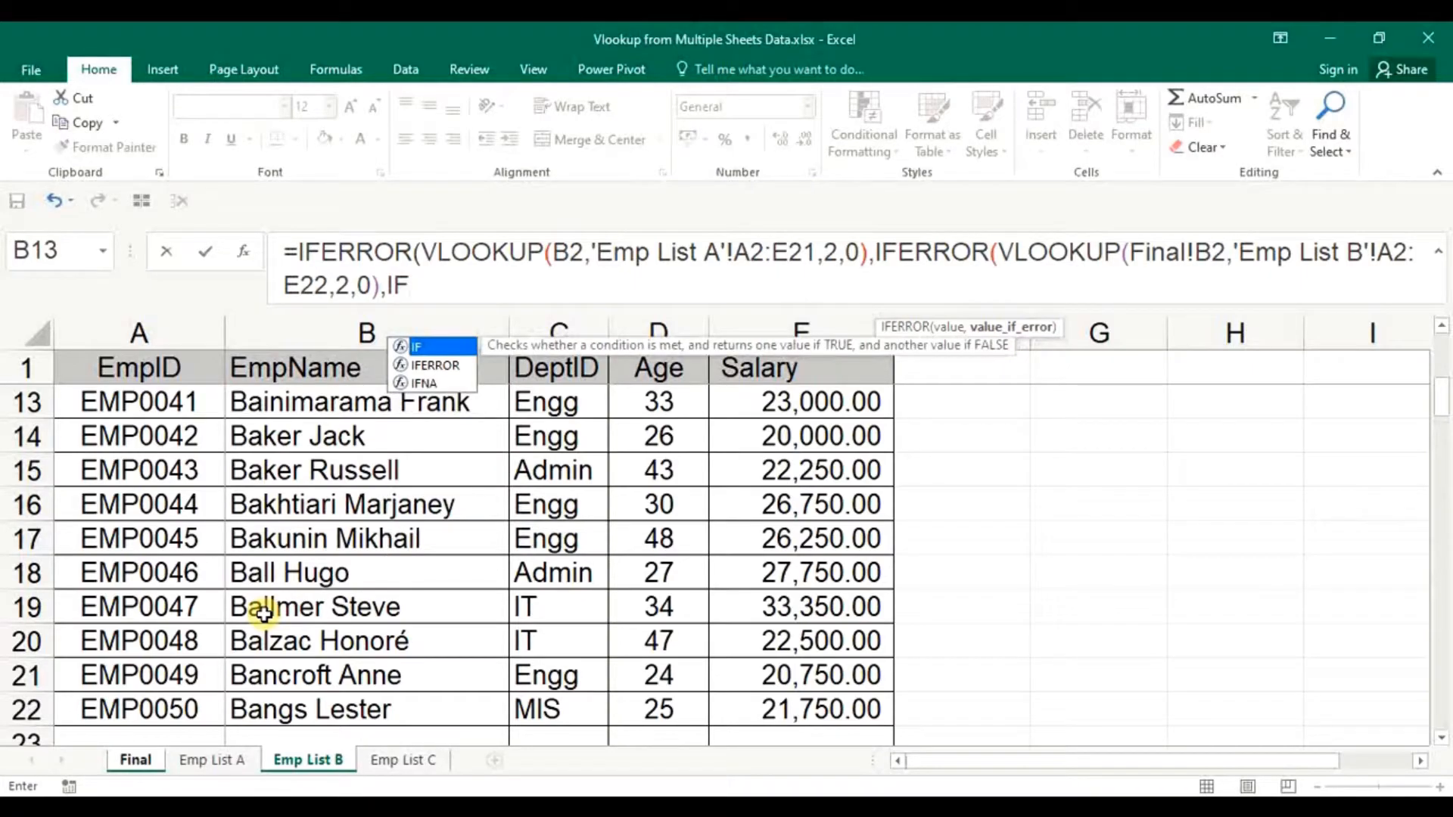
key("Down")
key("Tab")
type("L")
key("Tab")
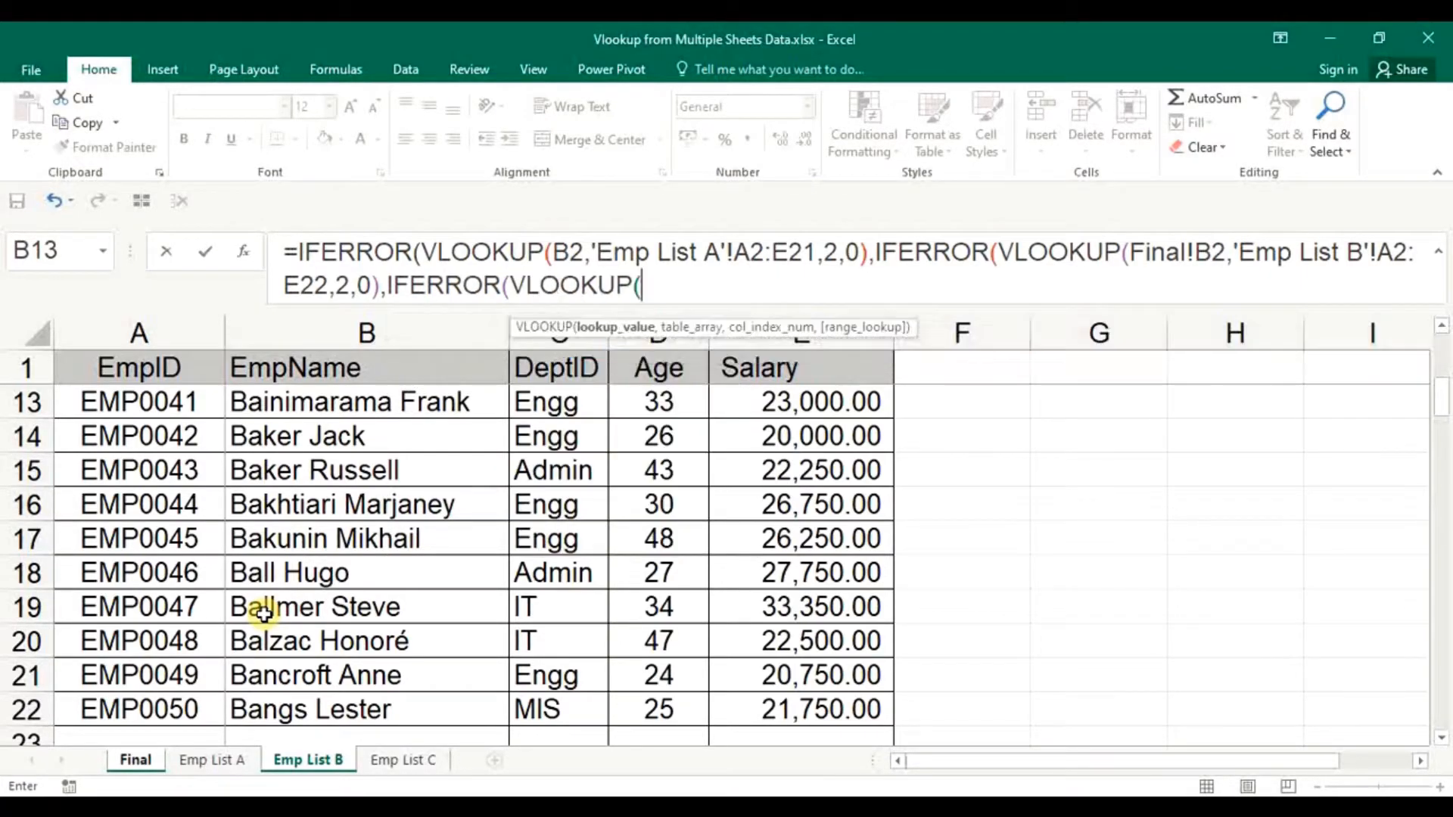
left_click(135, 759)
left_click(312, 409)
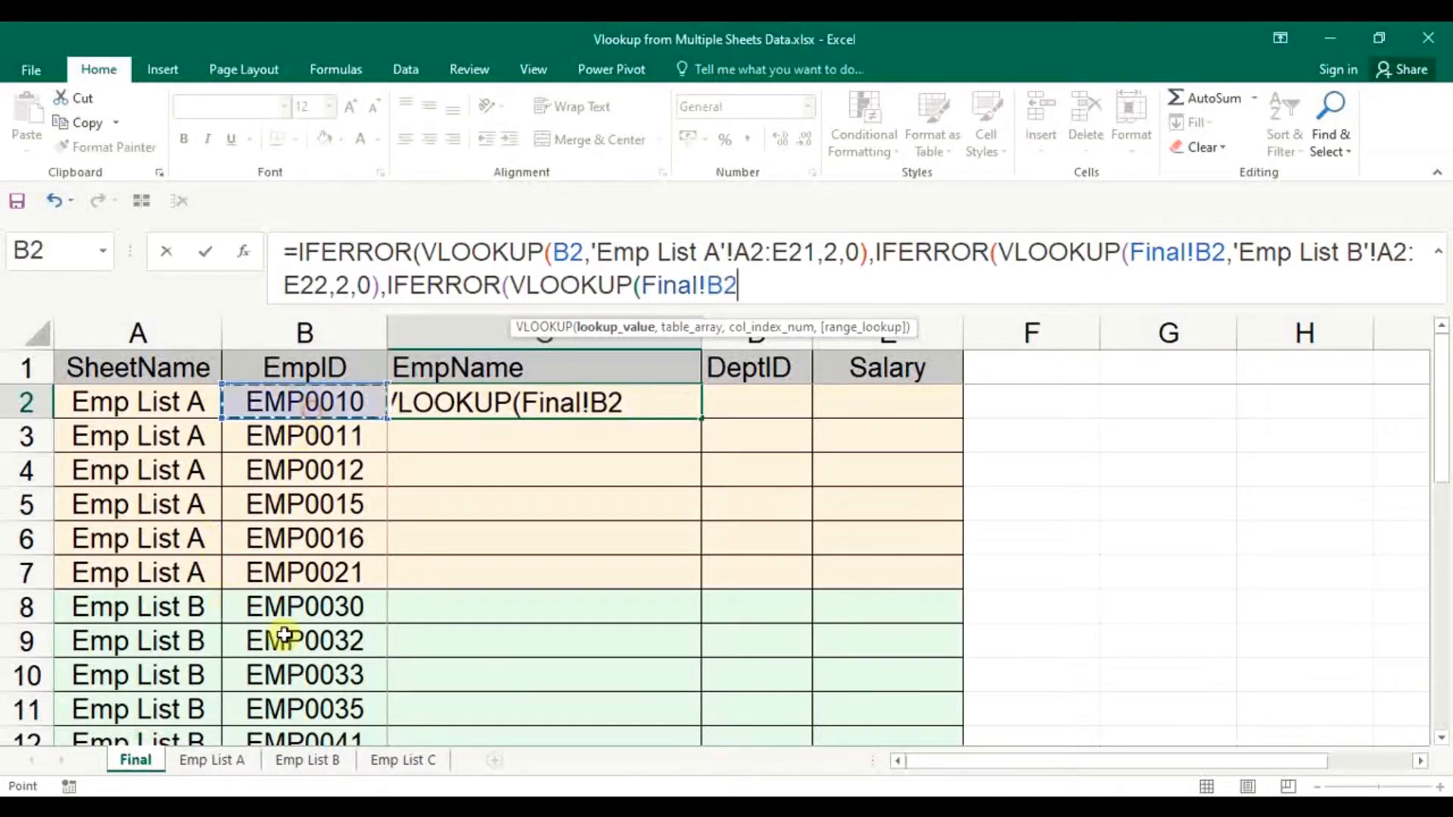
type(",")
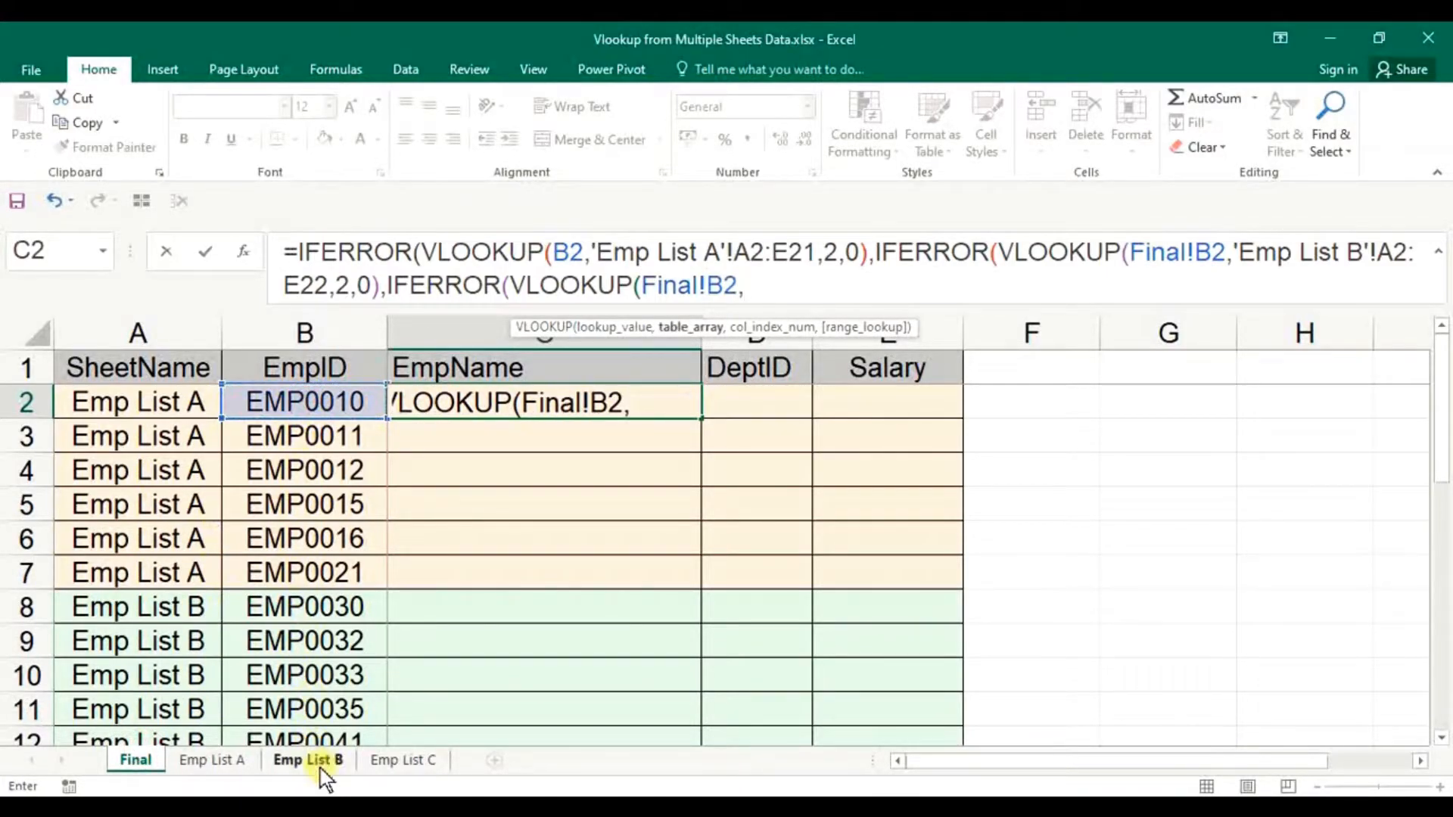
Complete the third VLOOKUP with the range A2:E40 on Emp List C, column index 2 and exact match 0
left_click(388, 755)
left_click(121, 388)
key("ctrl+shift+Right")
key("ctrl+shift+Down")
type(",2,")
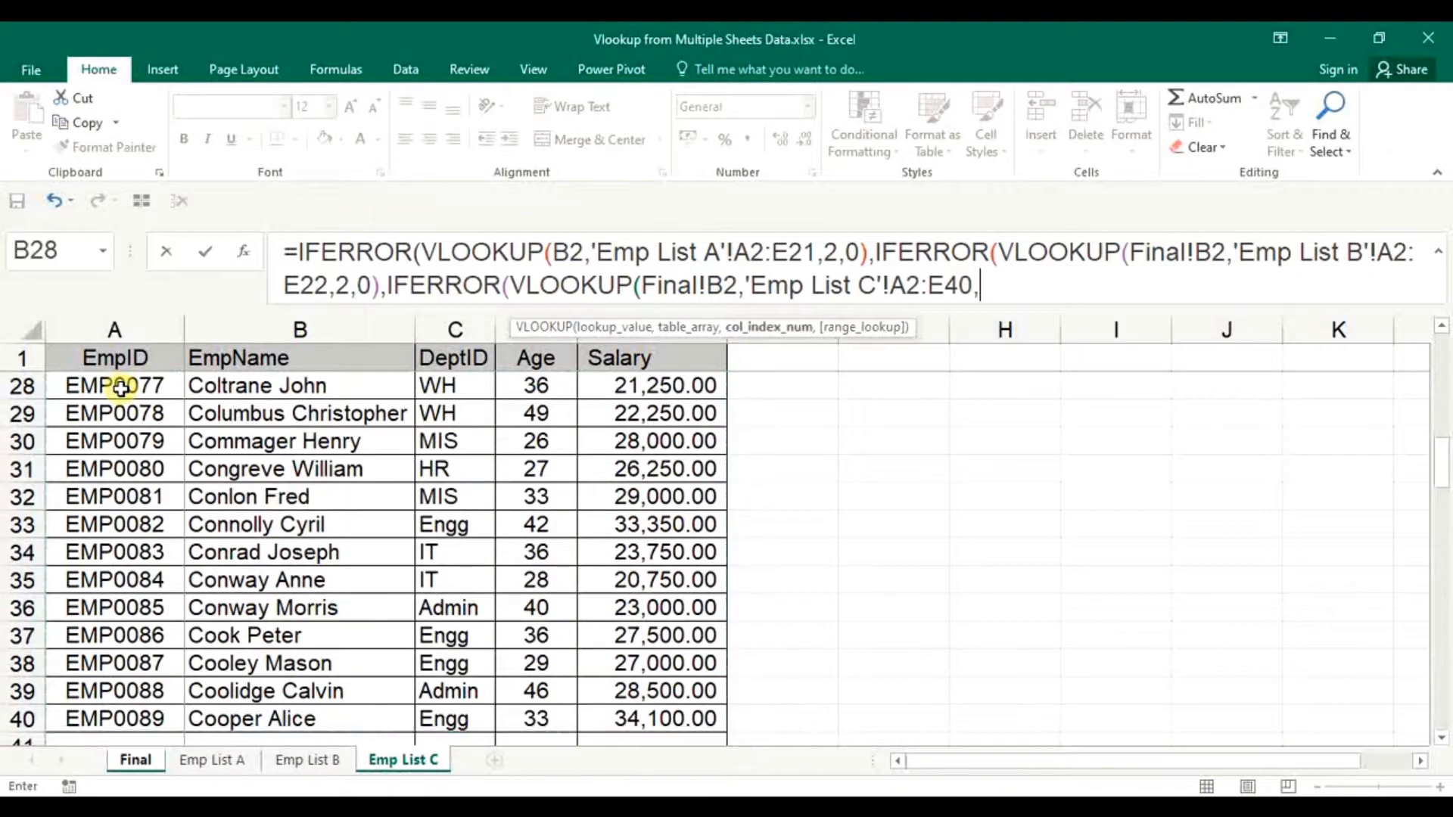
type("0)")
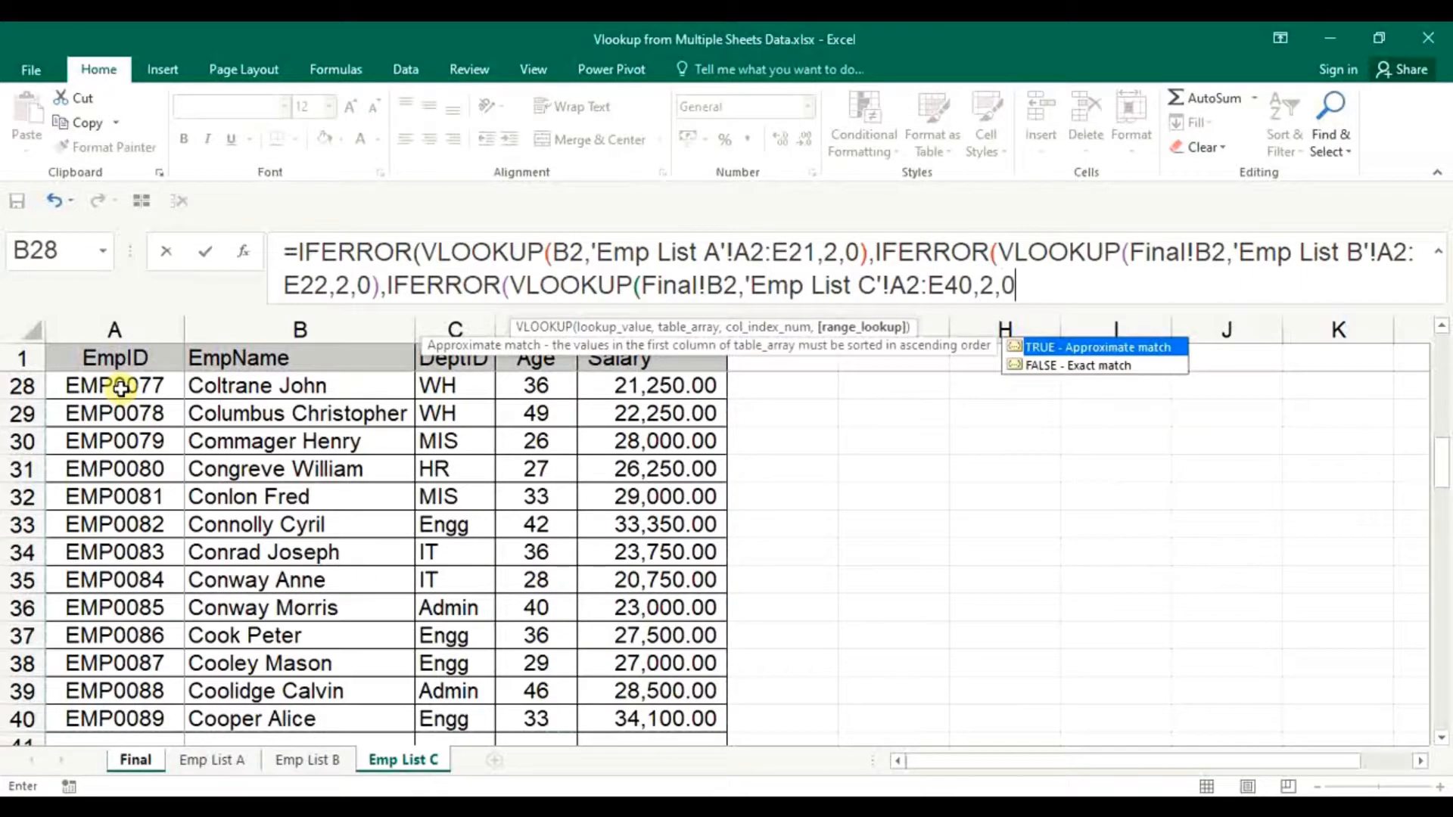
Set empty text "" as the innermost IFERROR's error value and close all three IFERROR functions
type(",")
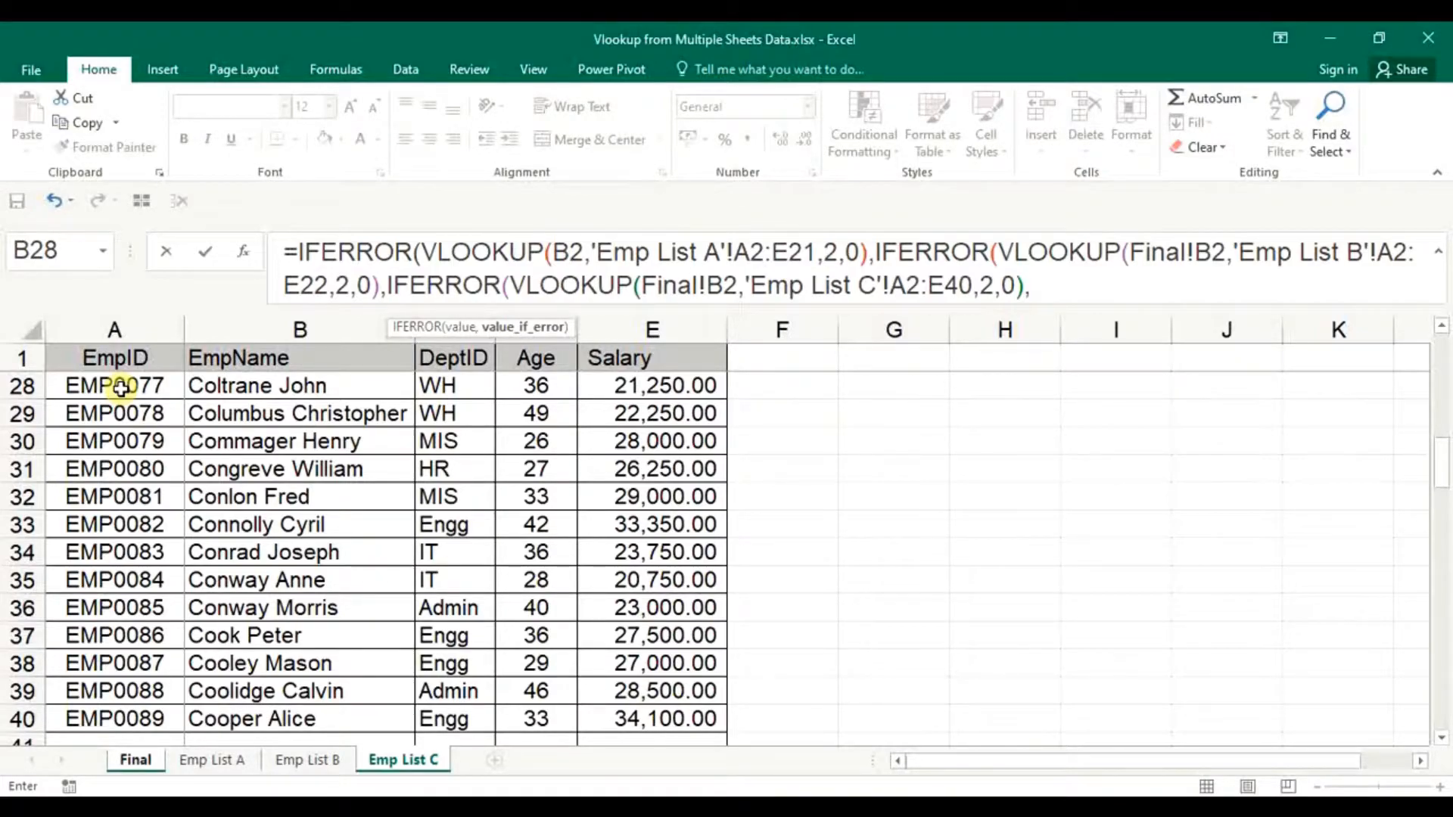
type("\"\"")
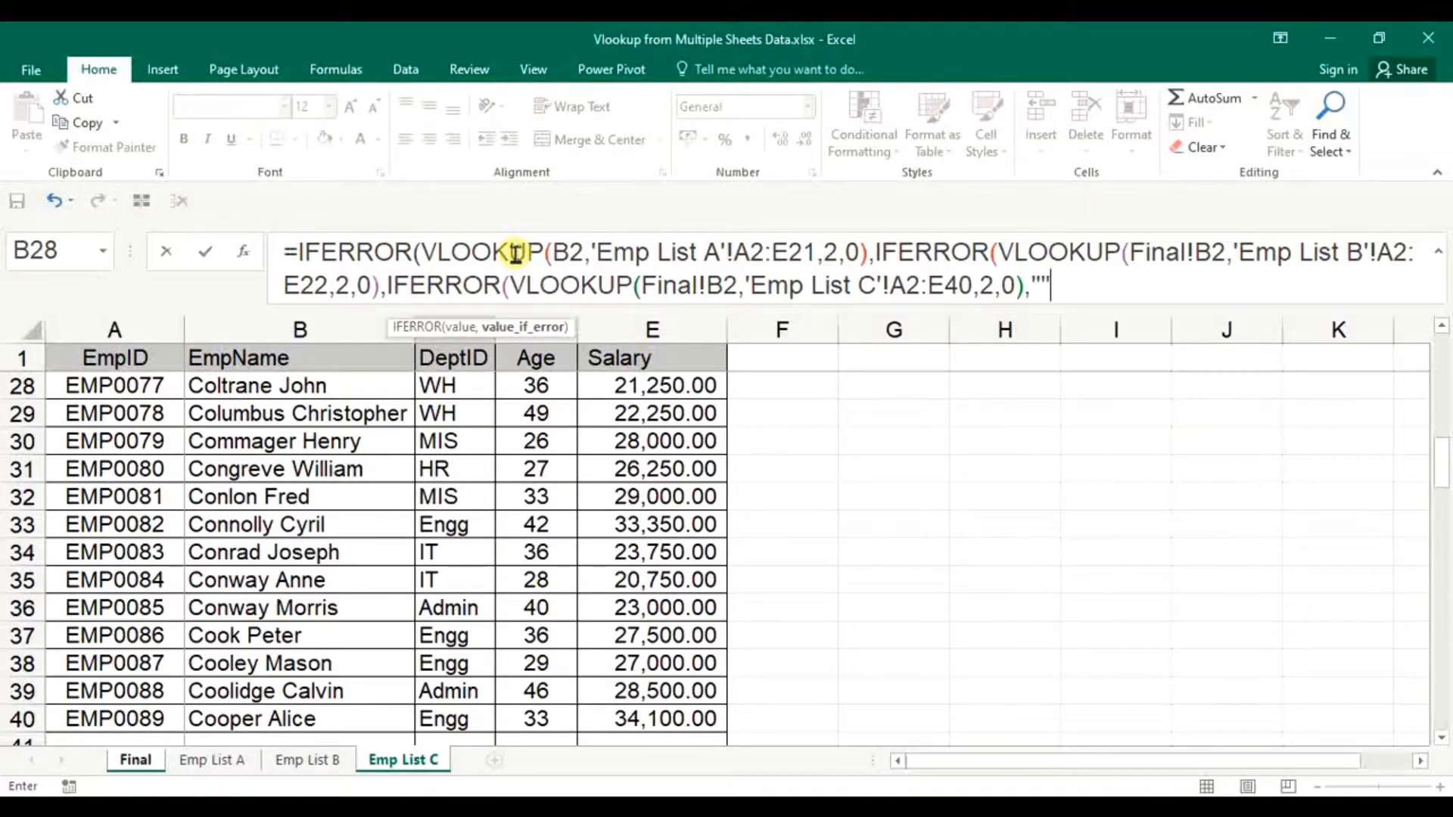
type(")))")
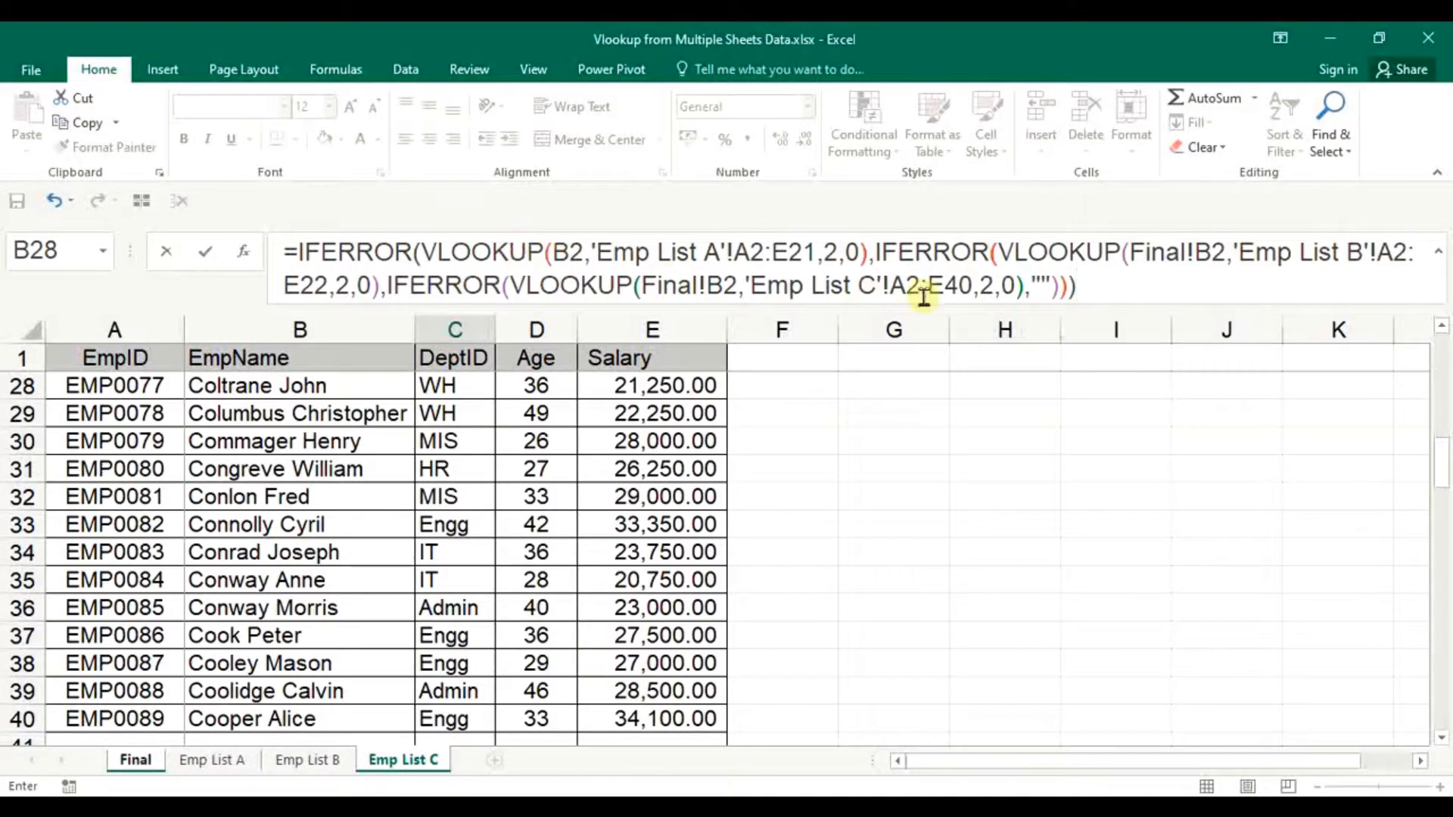
left_click(1124, 285)
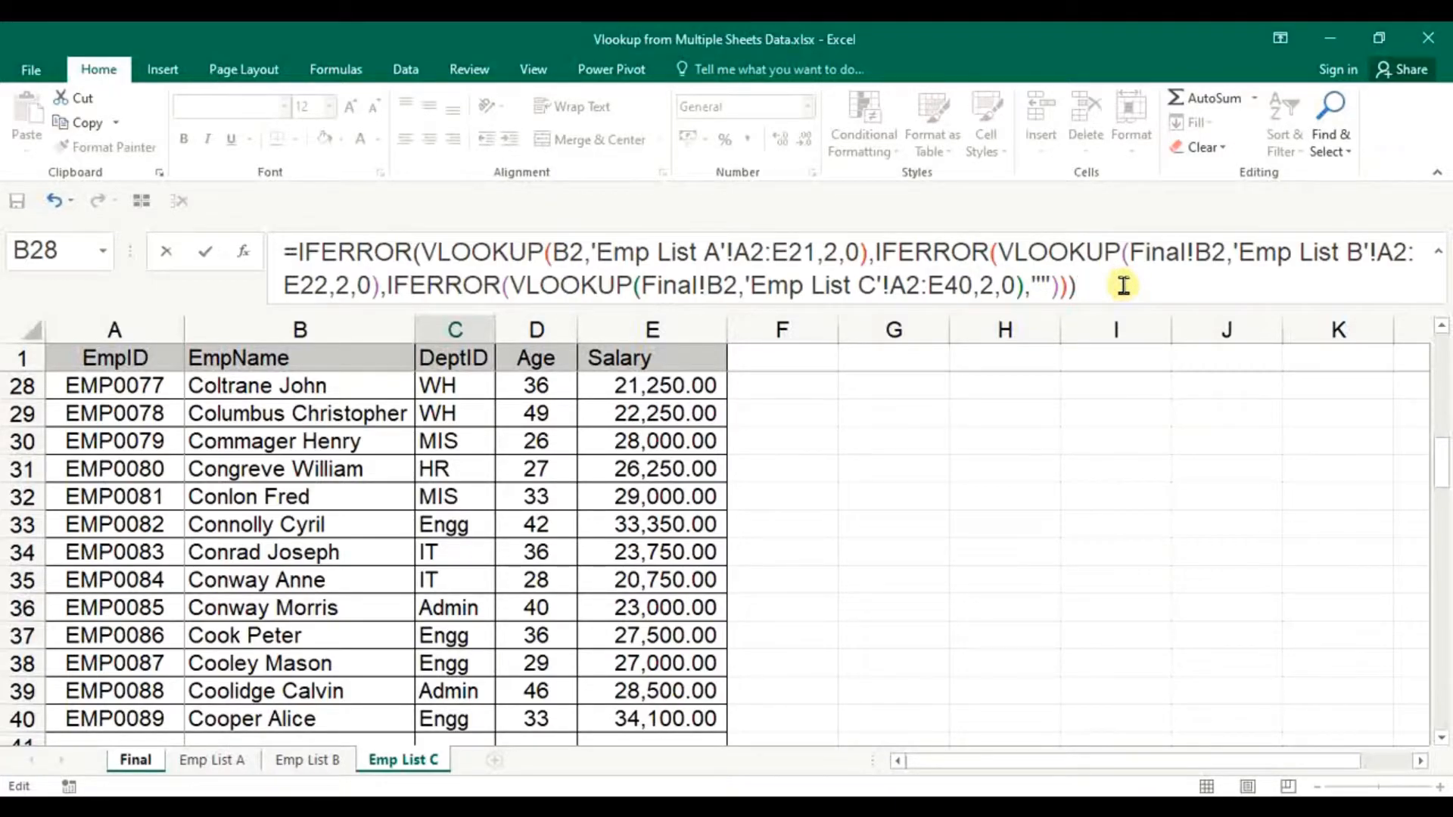
Open the function arguments of the first VLOOKUP and make its Emp List A range absolute as $A$2:$E$21
left_click(414, 256)
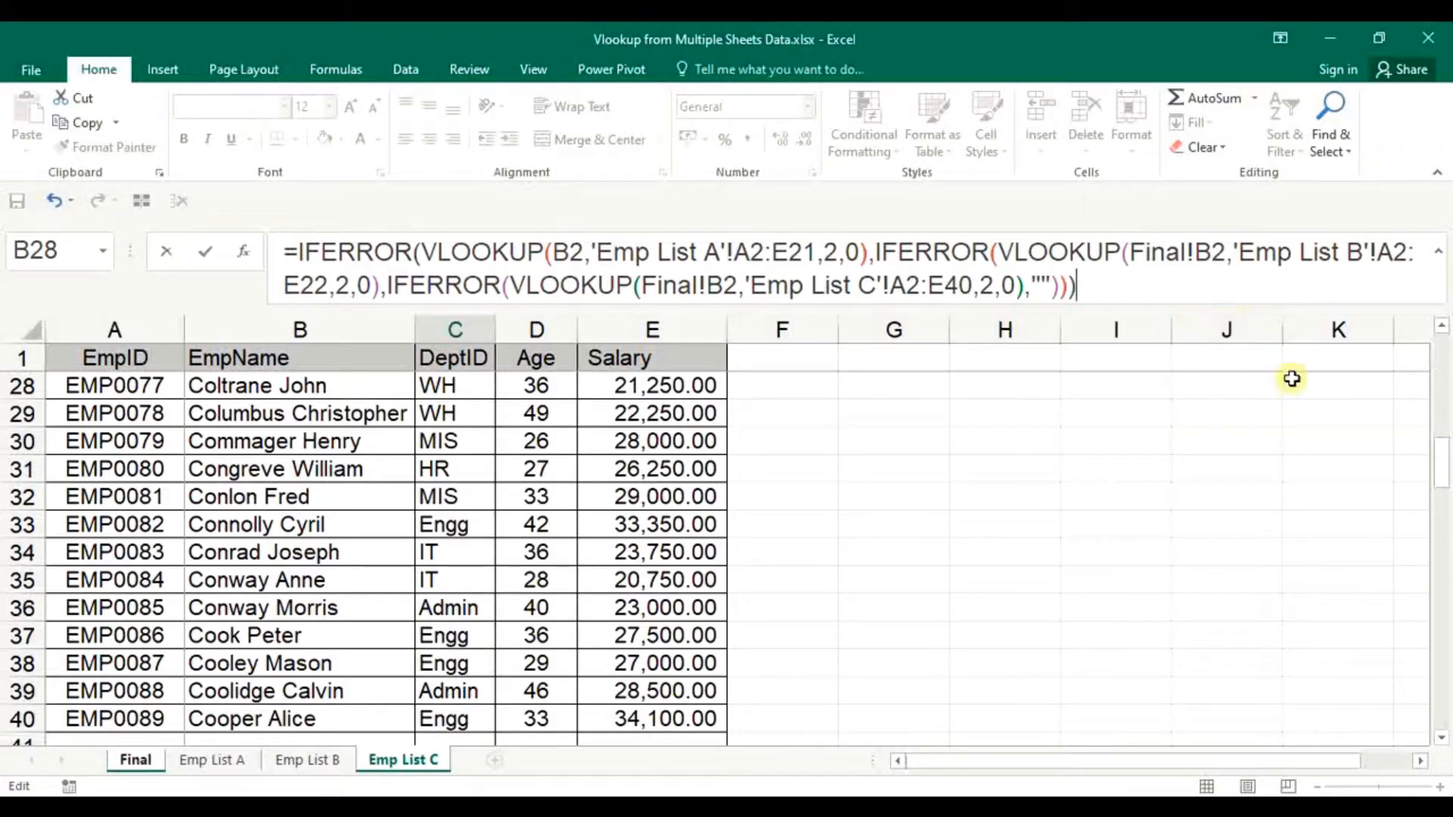
left_click_drag(1440, 476, 1430, 317)
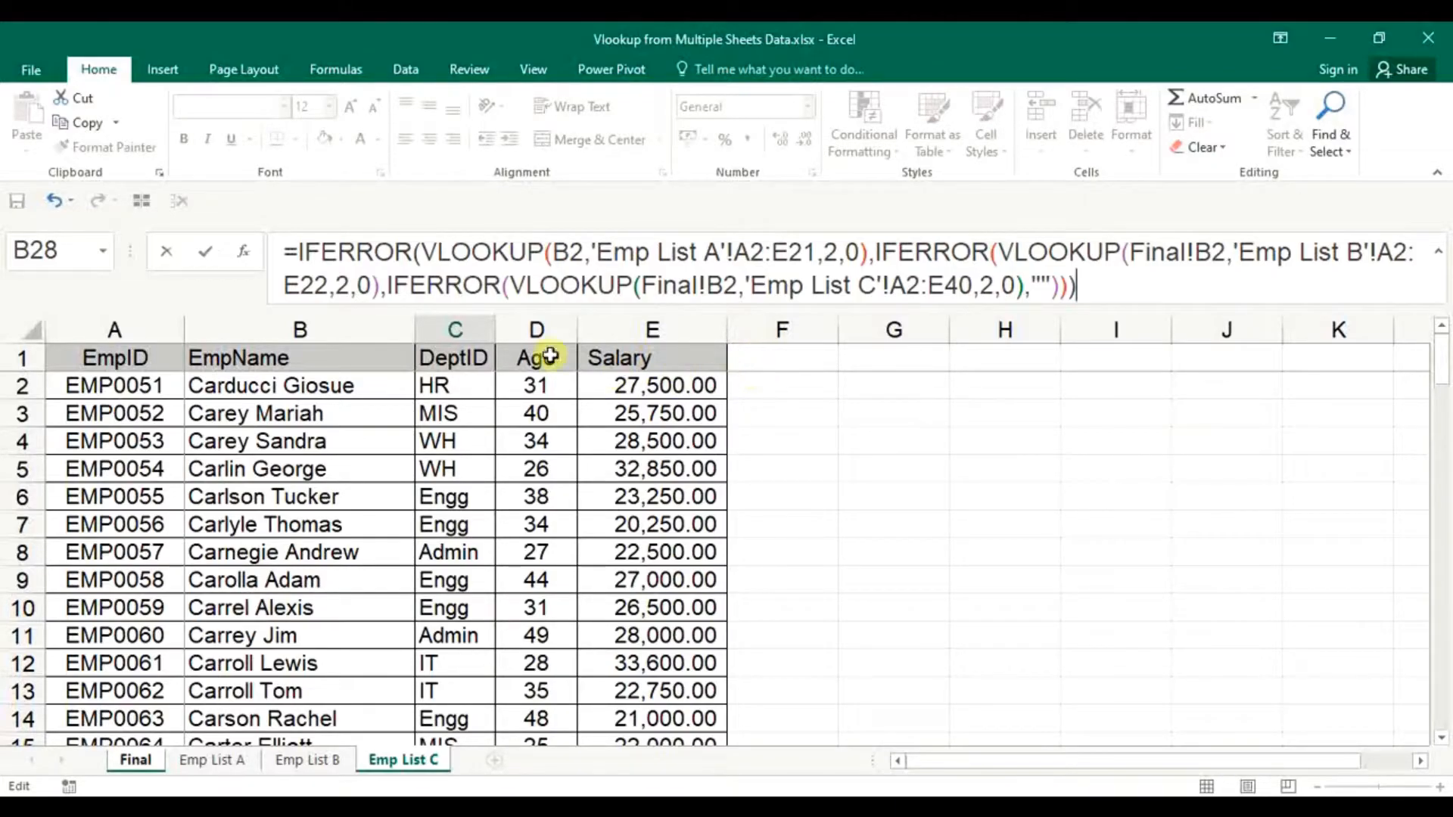
left_click(469, 251)
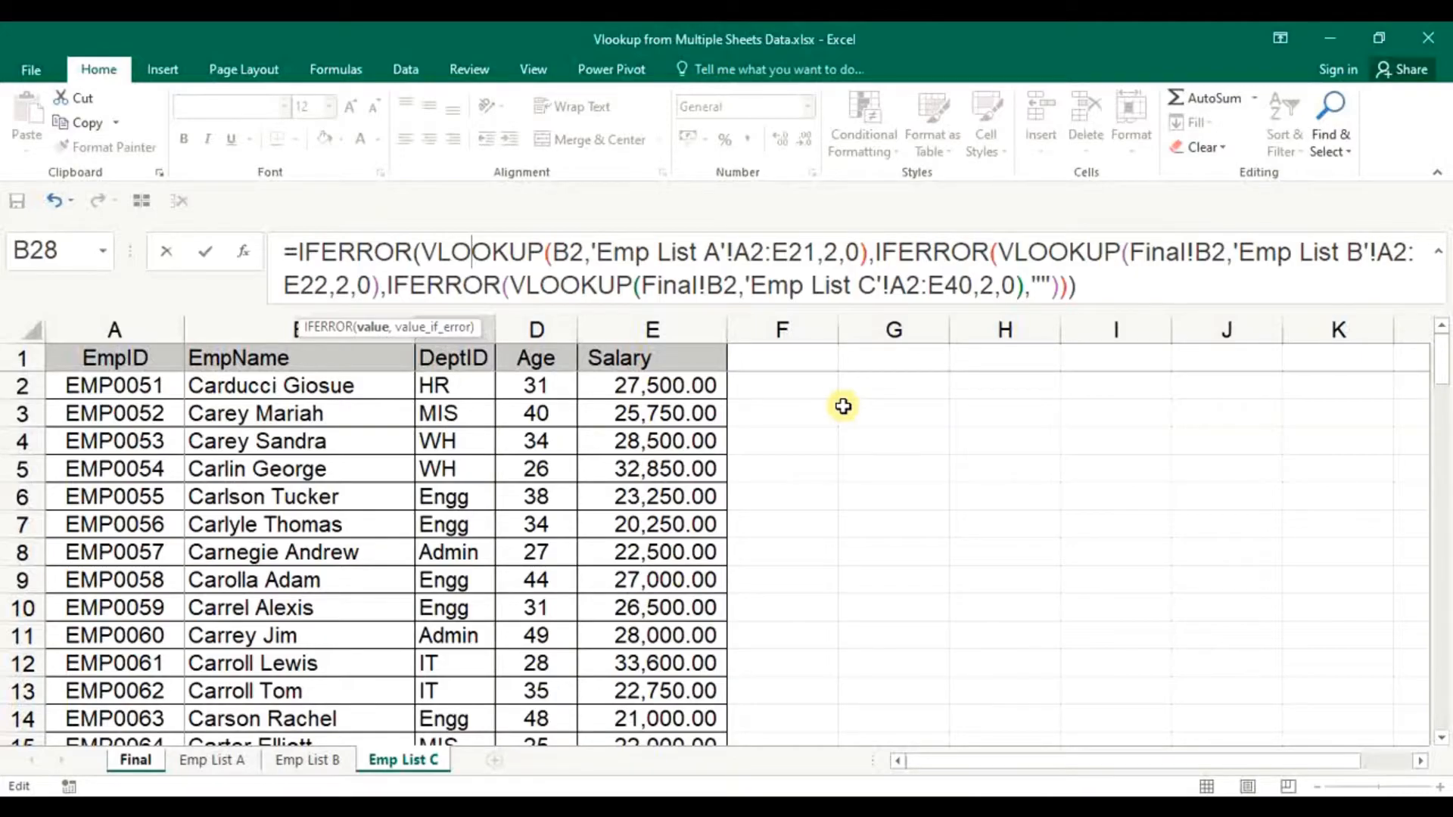
key("Return")
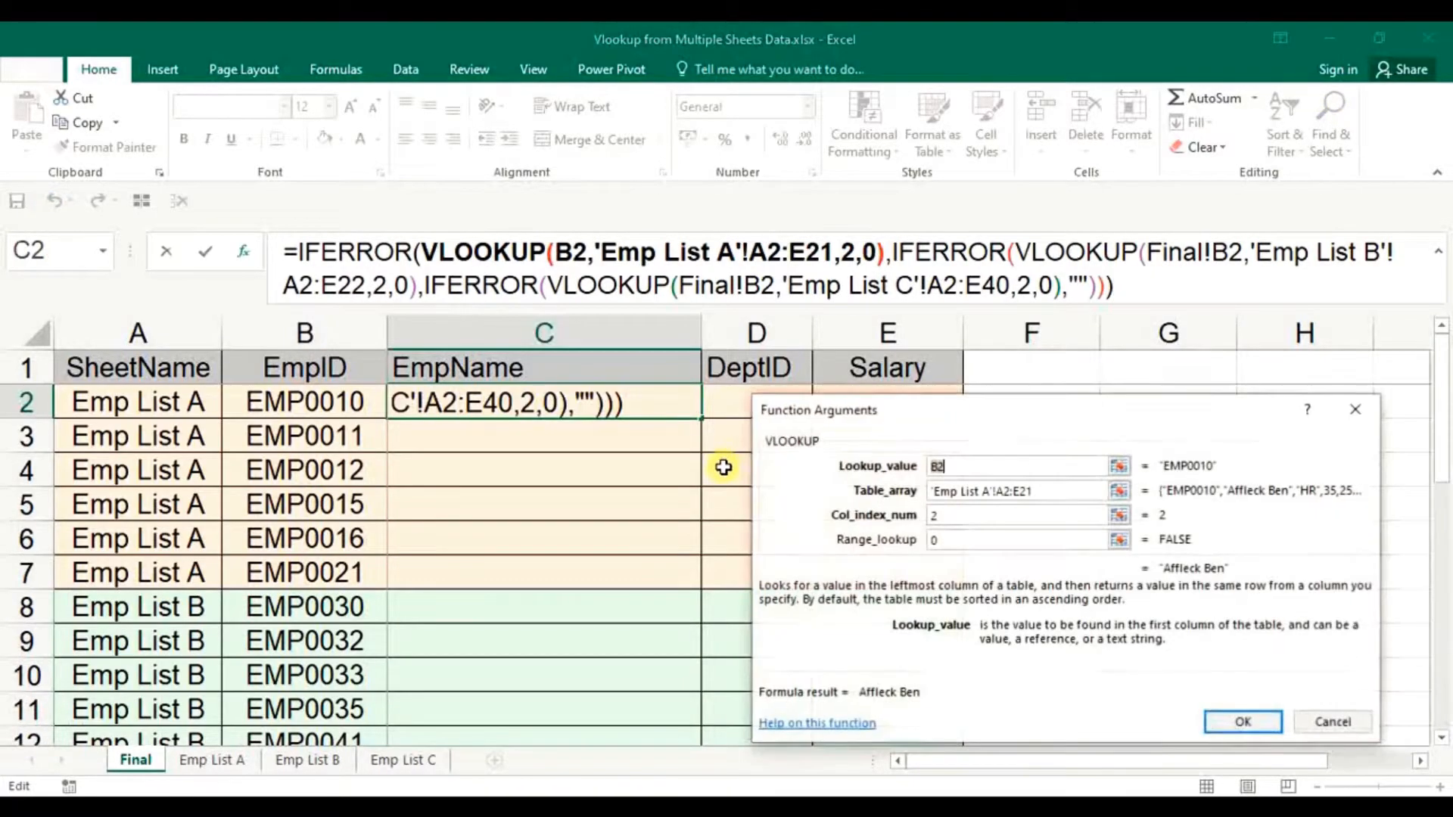
left_click(1052, 490)
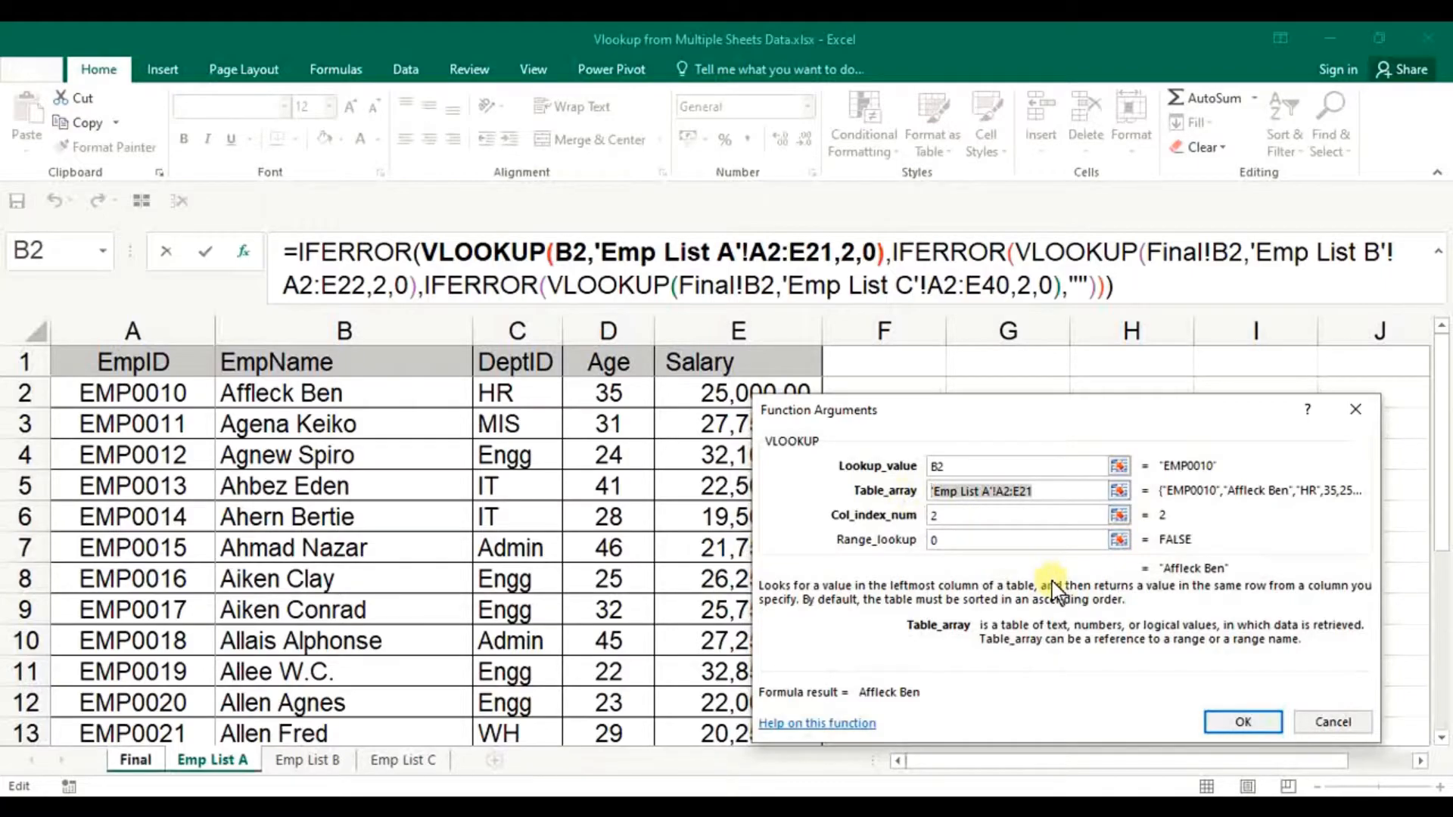
key("F4")
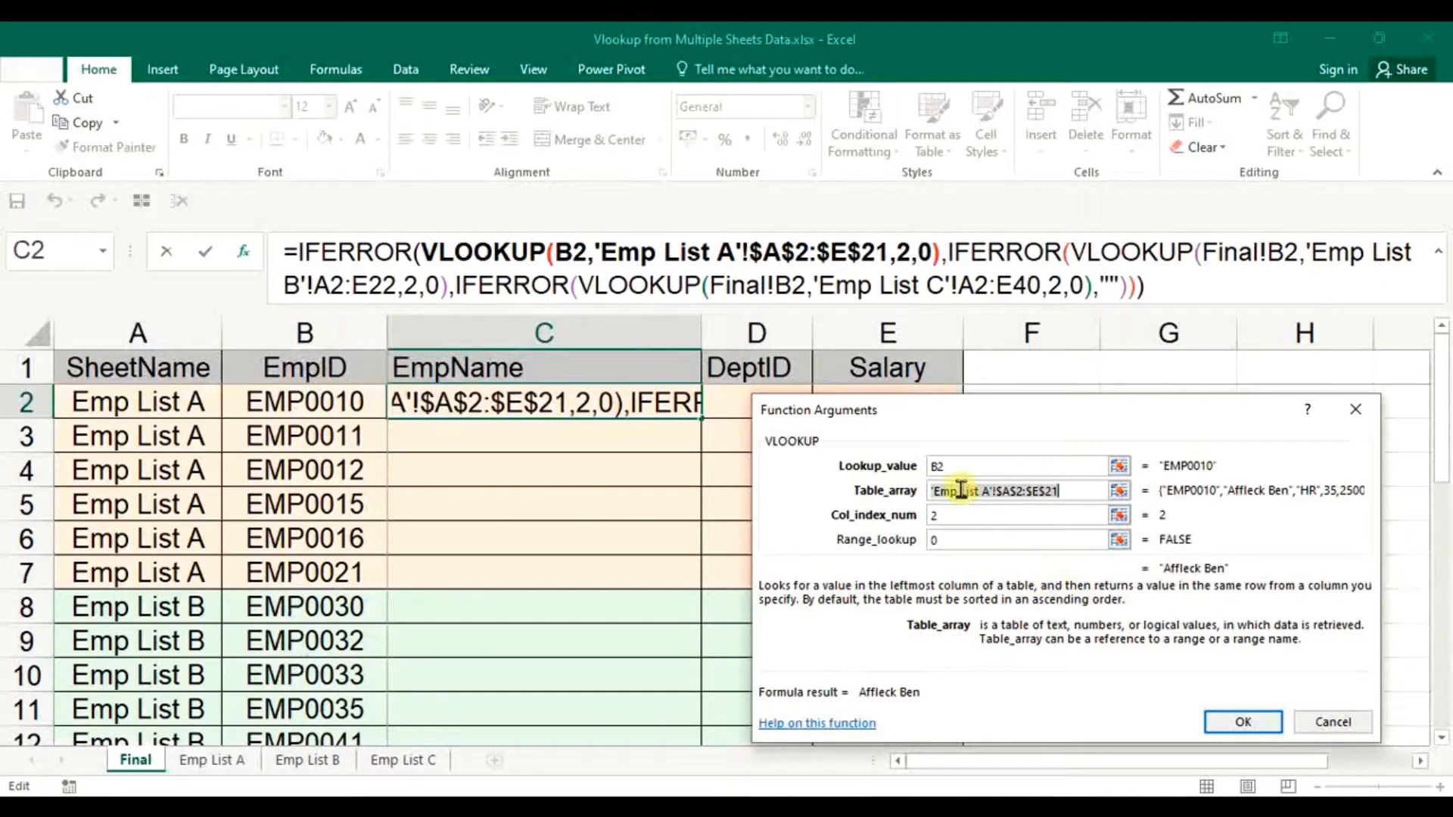
Lock only the column of the first VLOOKUP's lookup value, as $B2
left_click(966, 466)
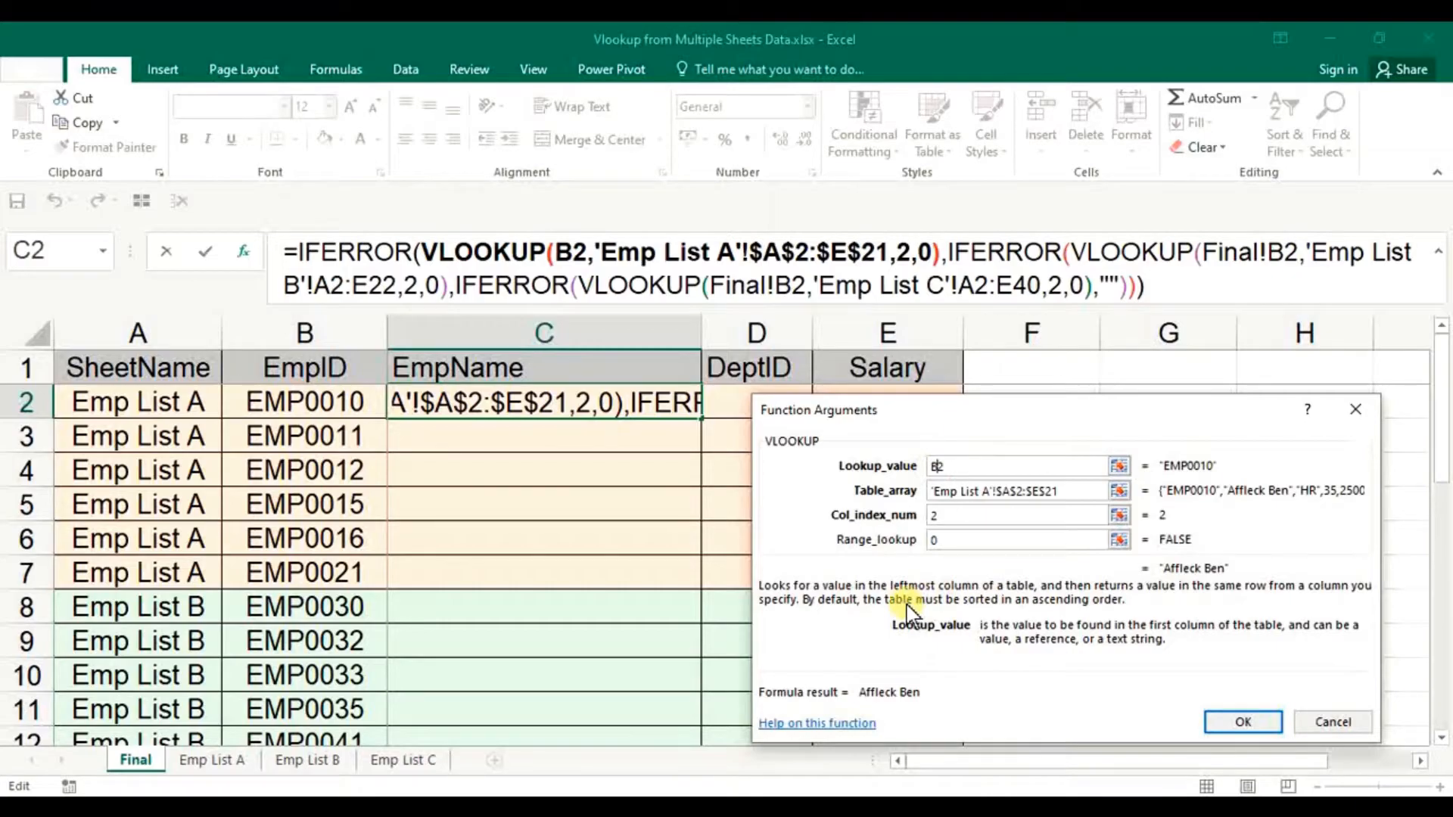
key("F4")
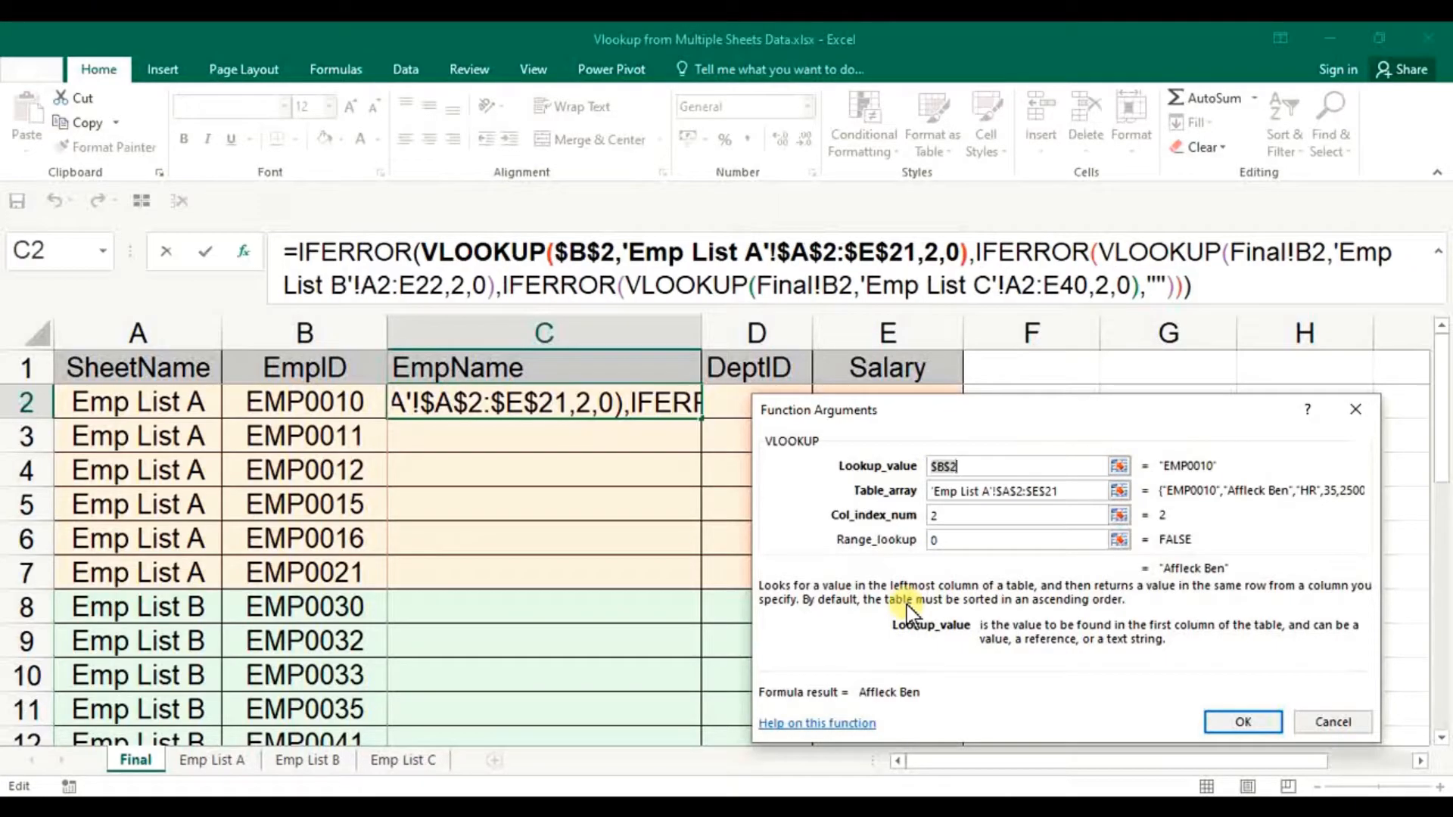
key("F4")
key("F4")
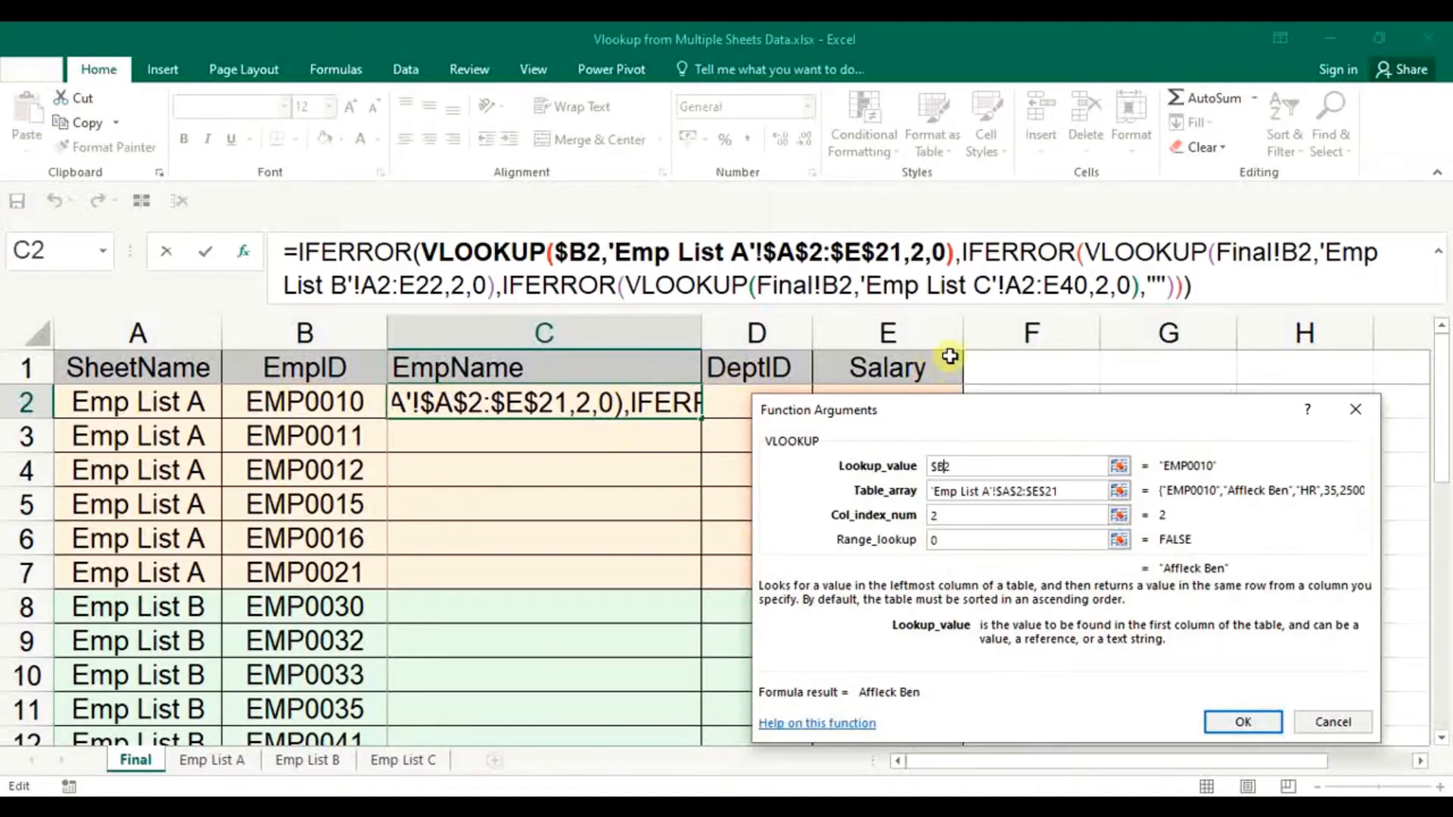
In the second VLOOKUP, set the lookup value to Final!$B2 and make the Emp List B range absolute as $A$2:$E$22
left_click(1135, 251)
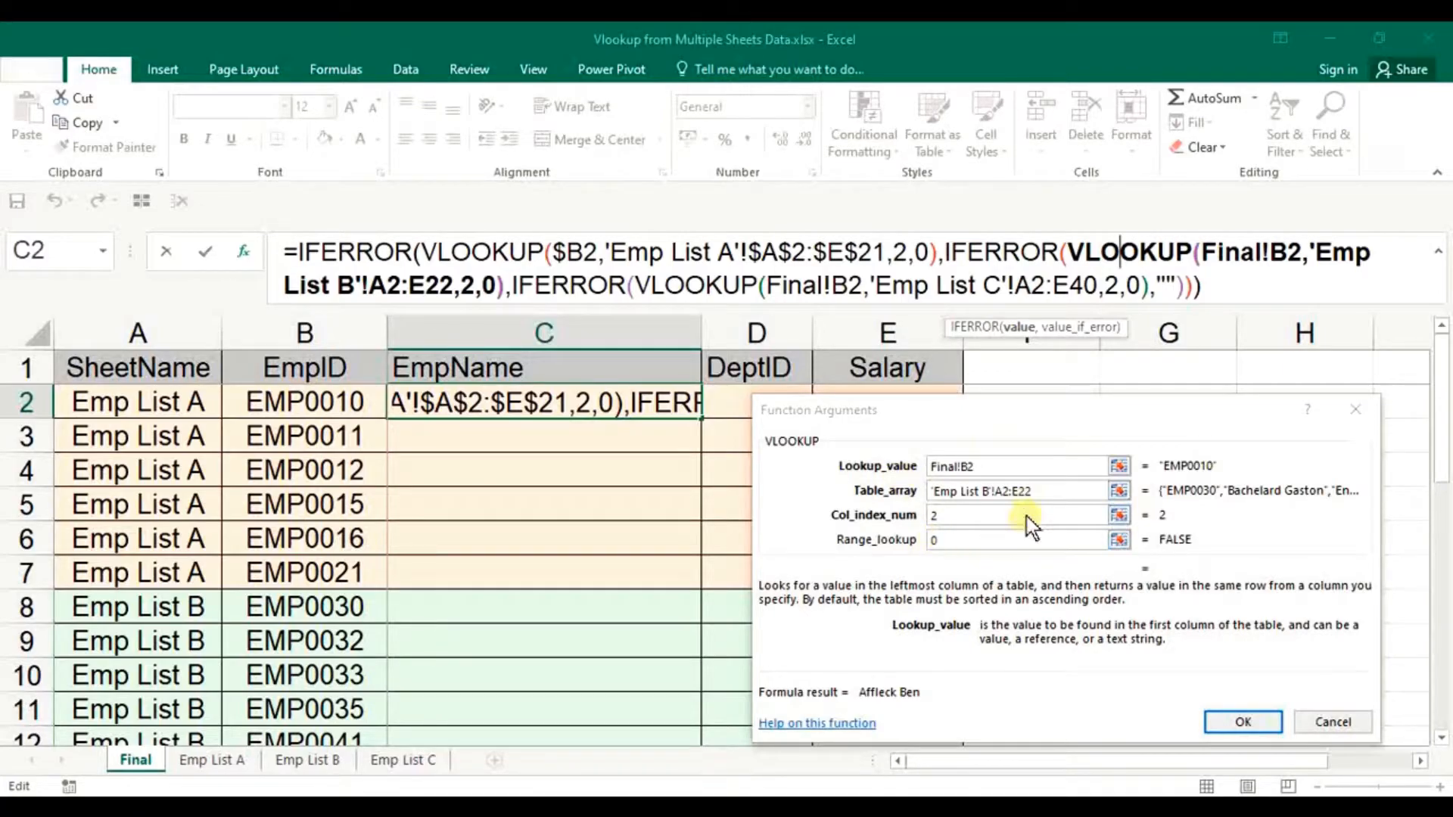
left_click(967, 466)
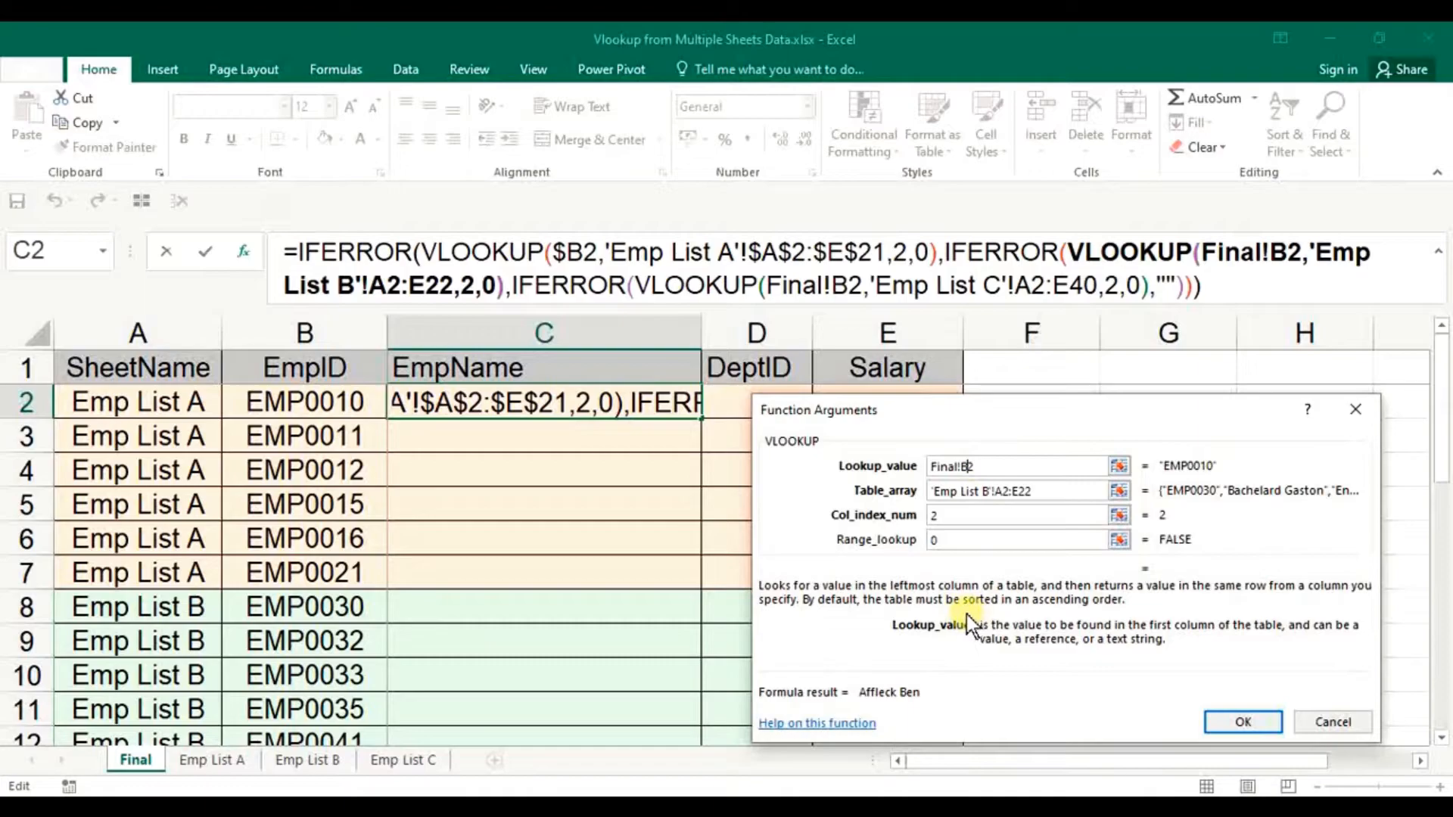
key("F4")
key("F4")
key("F4")
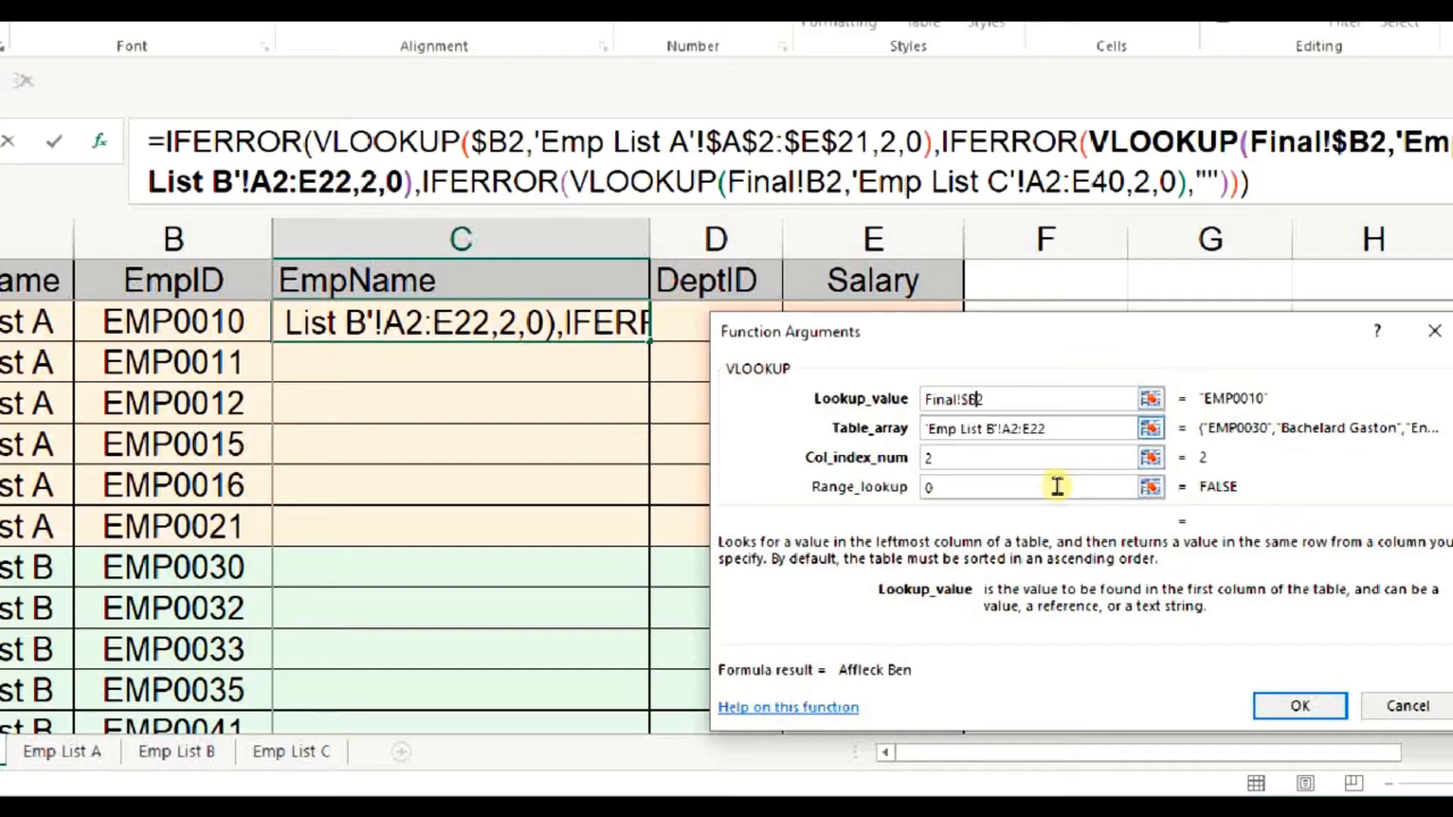
key("Tab")
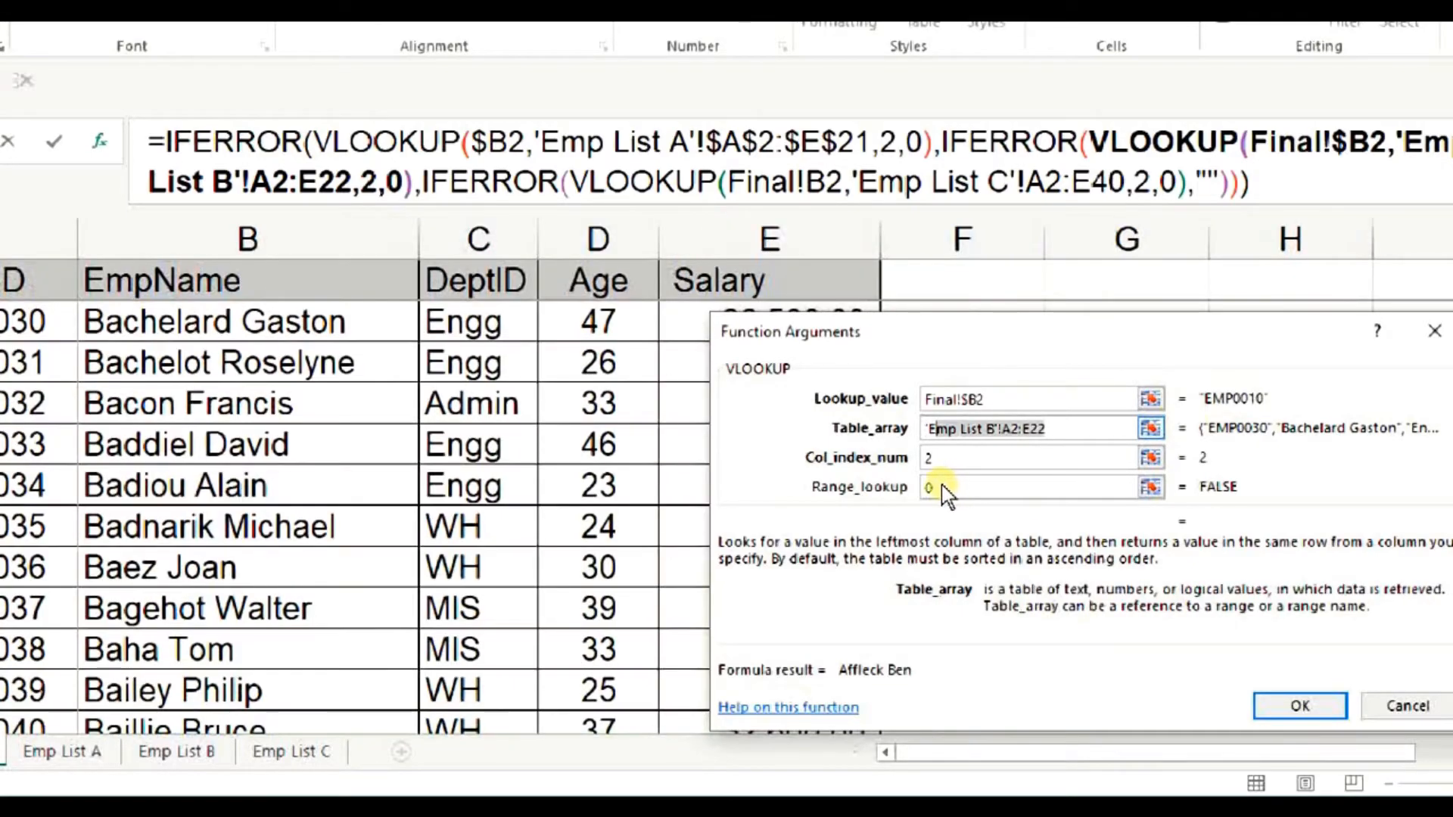
key("F4")
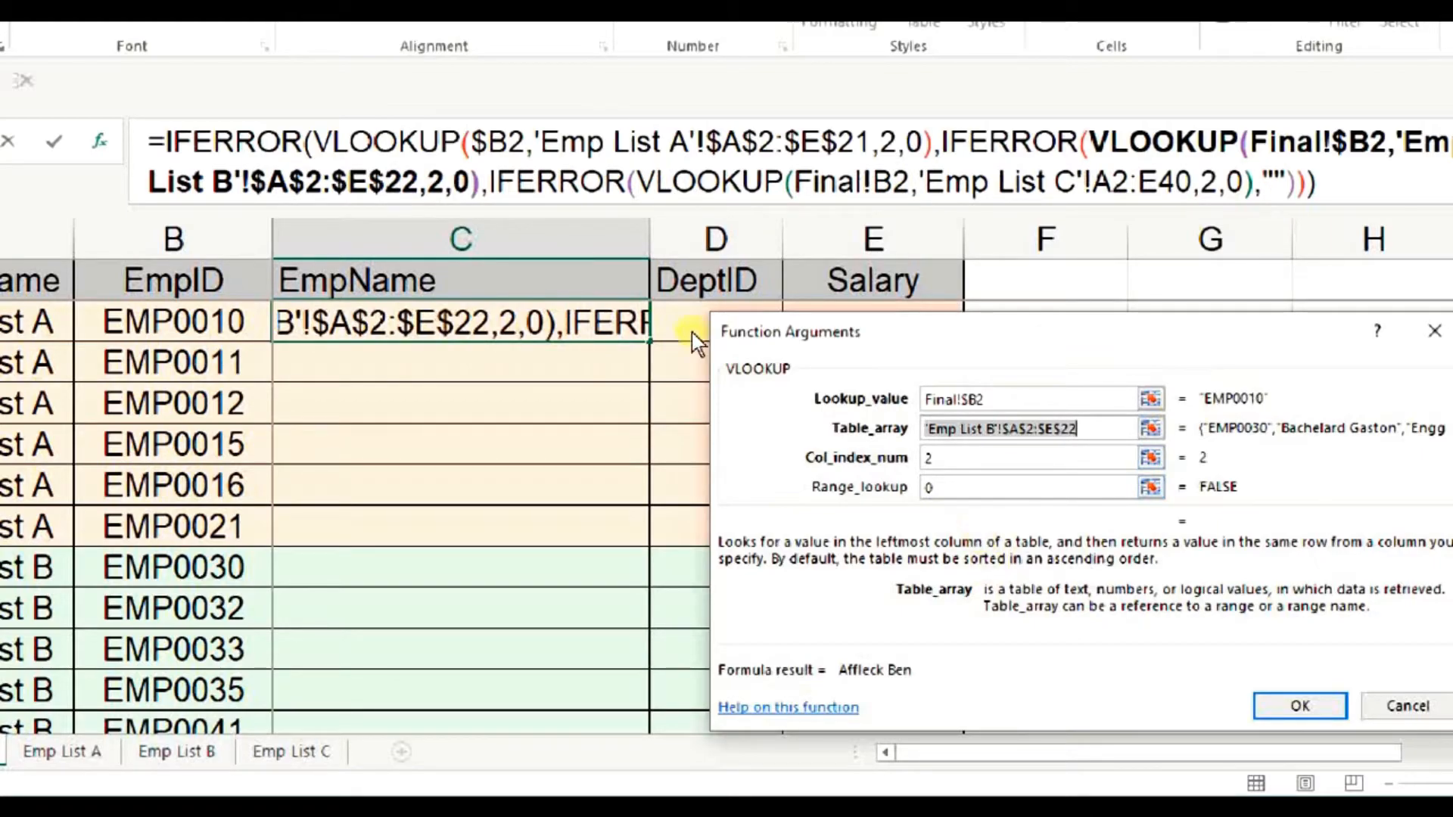
In the third VLOOKUP, set the lookup value to Final!$B2 and the Emp List C range to $A$2:$E$40, and enter the formula in C2
left_click(743, 280)
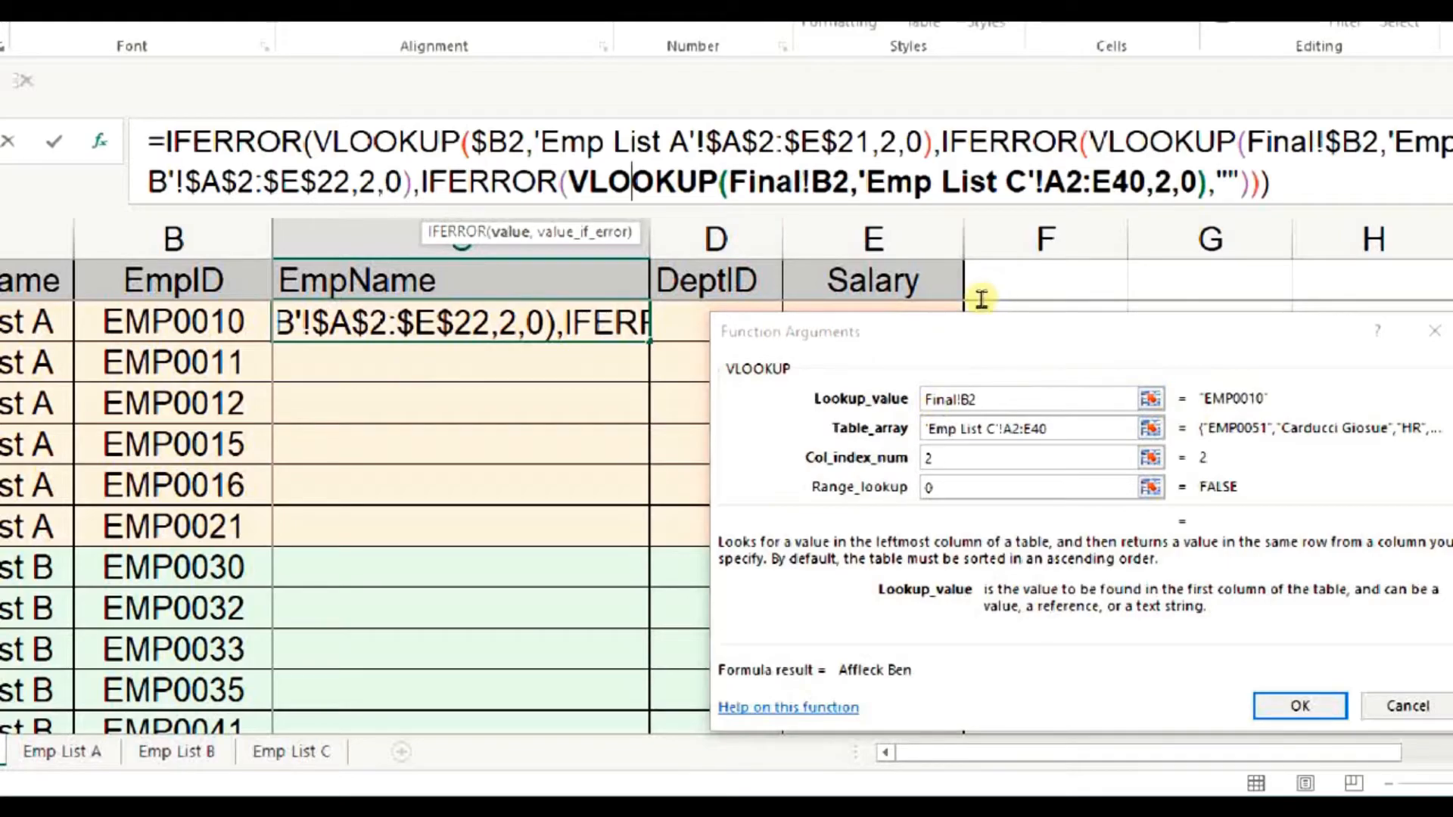
left_click(842, 289)
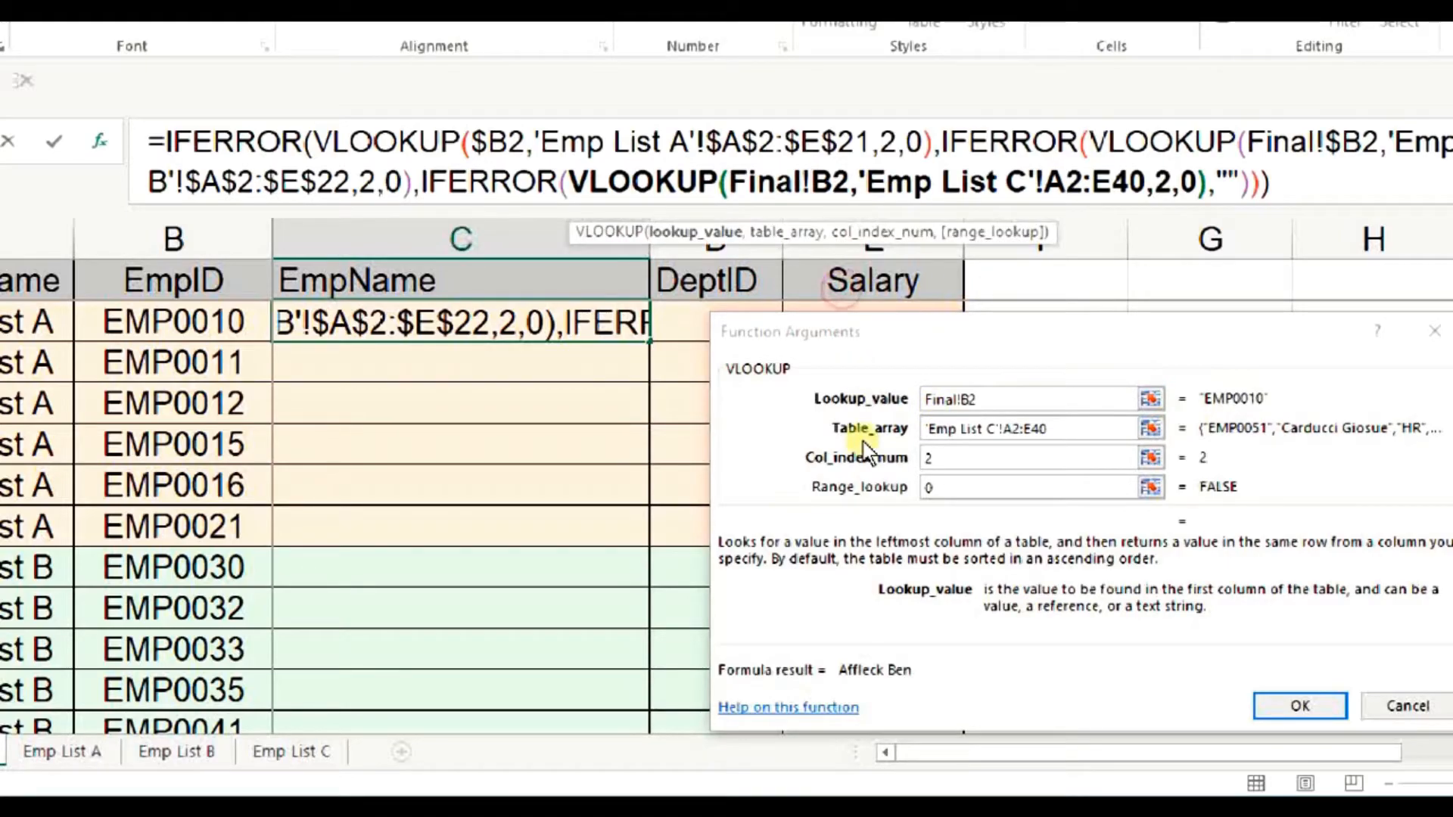
key("F4")
key("F4")
key("F4")
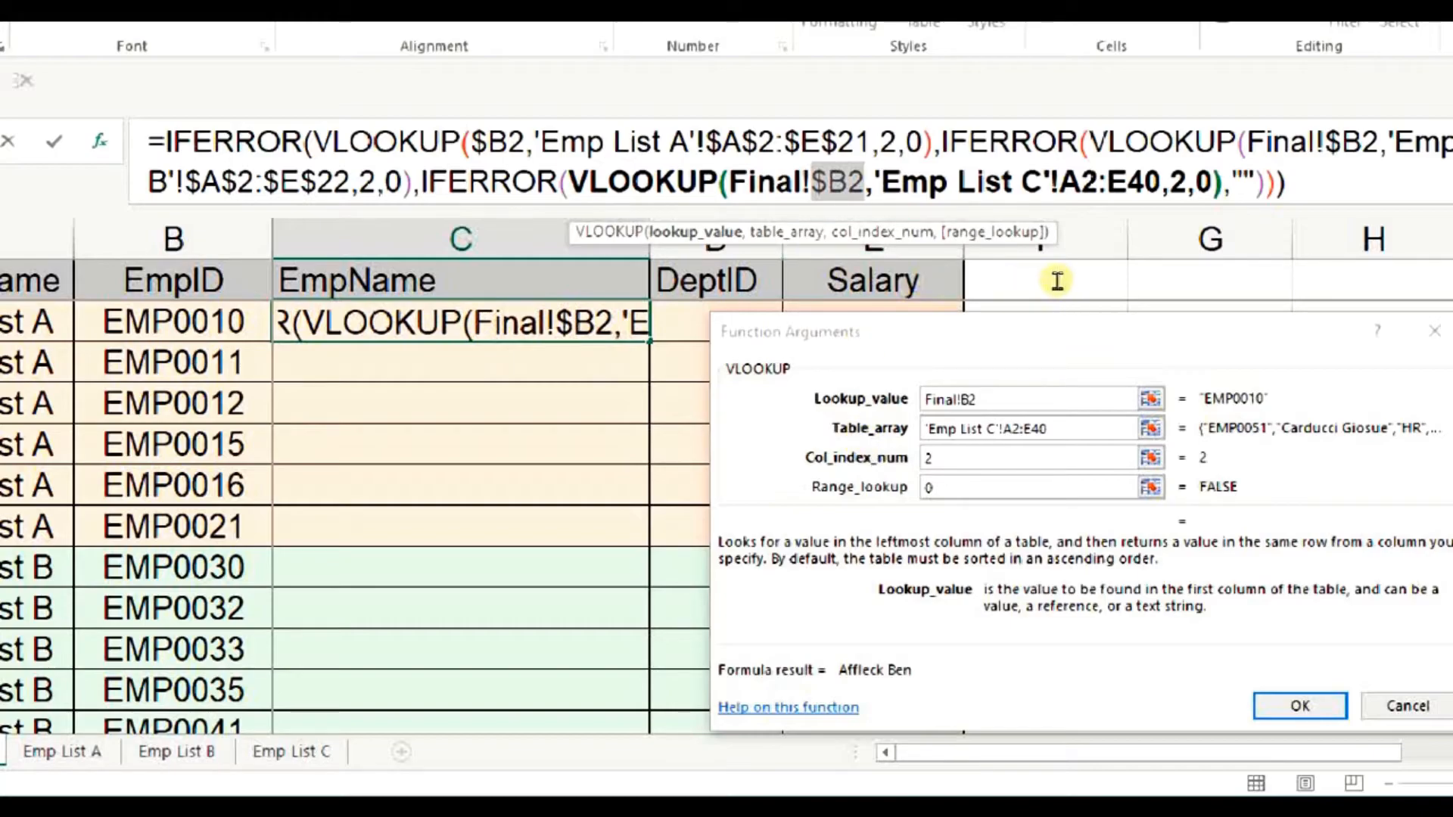
left_click_drag(1044, 291, 1129, 286)
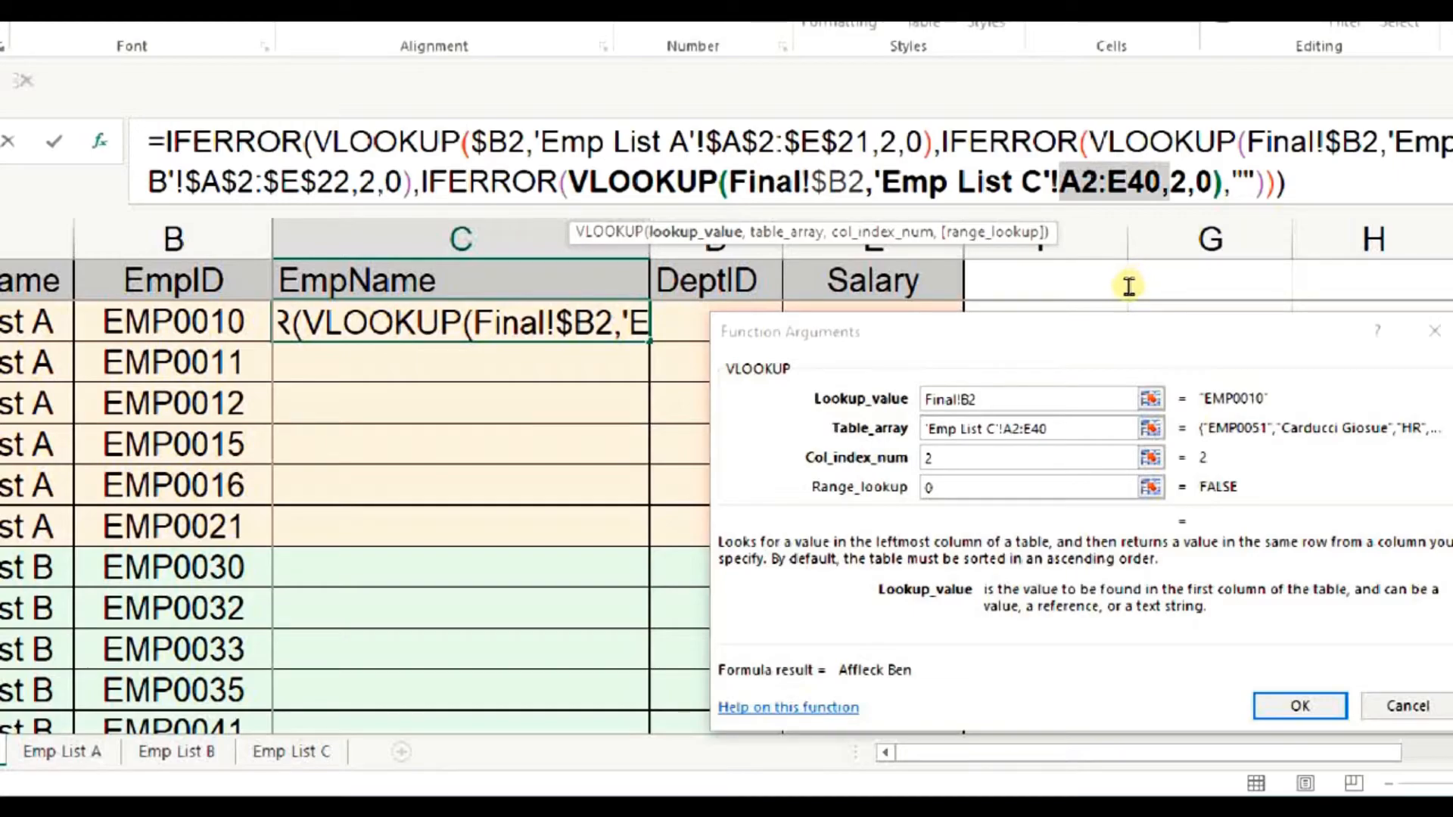
key("F4")
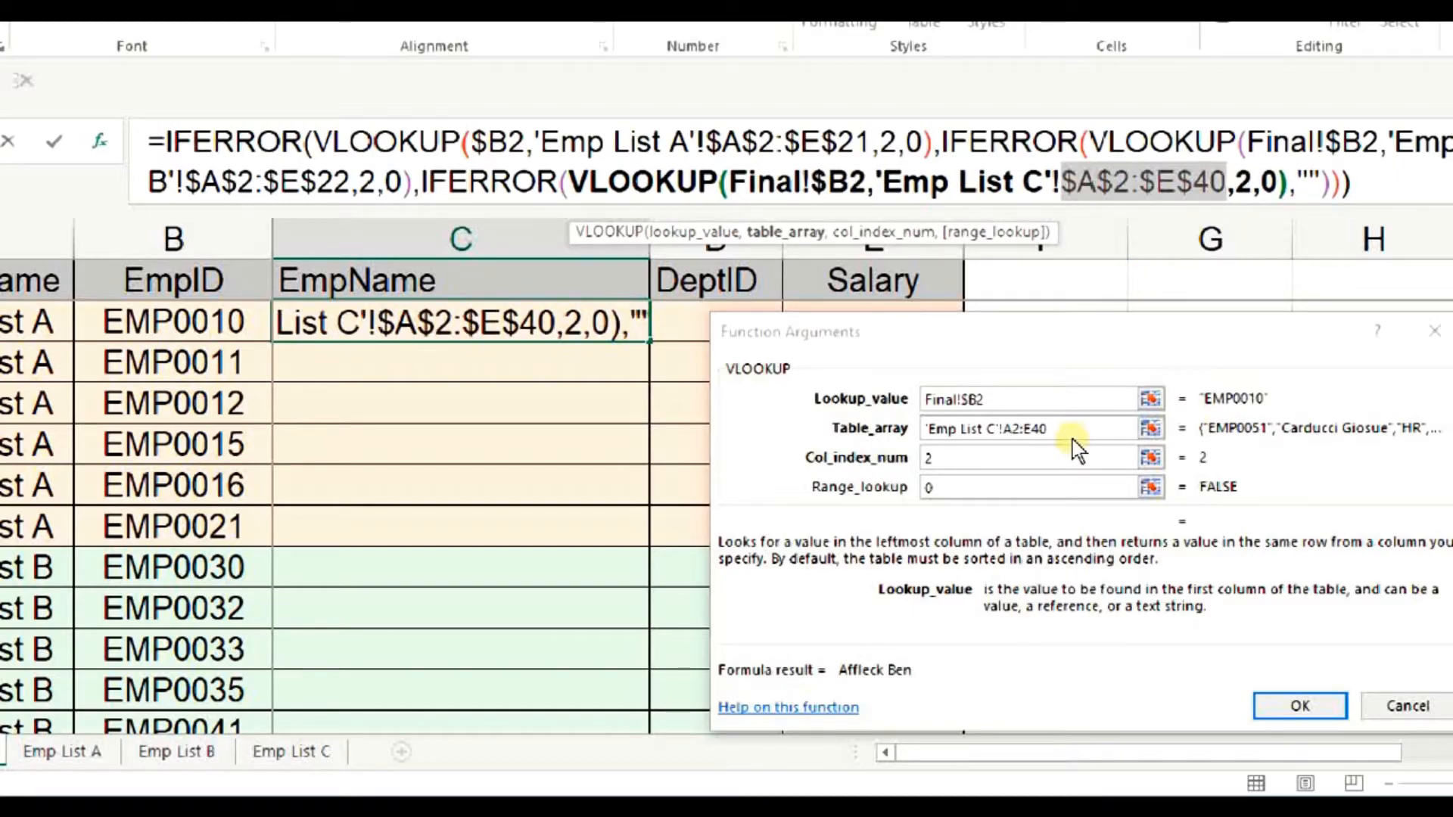
left_click(455, 251)
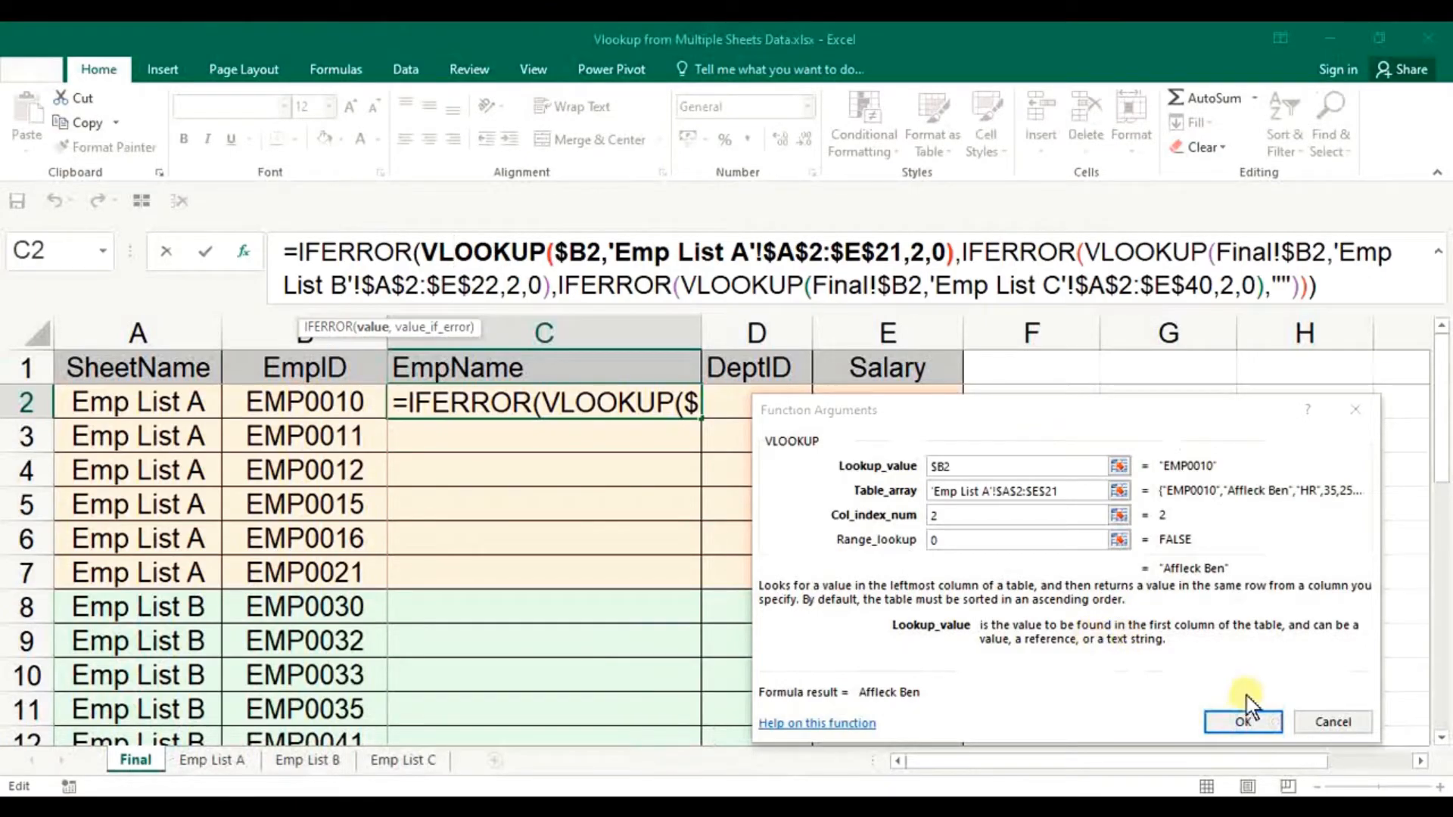
left_click(1232, 719)
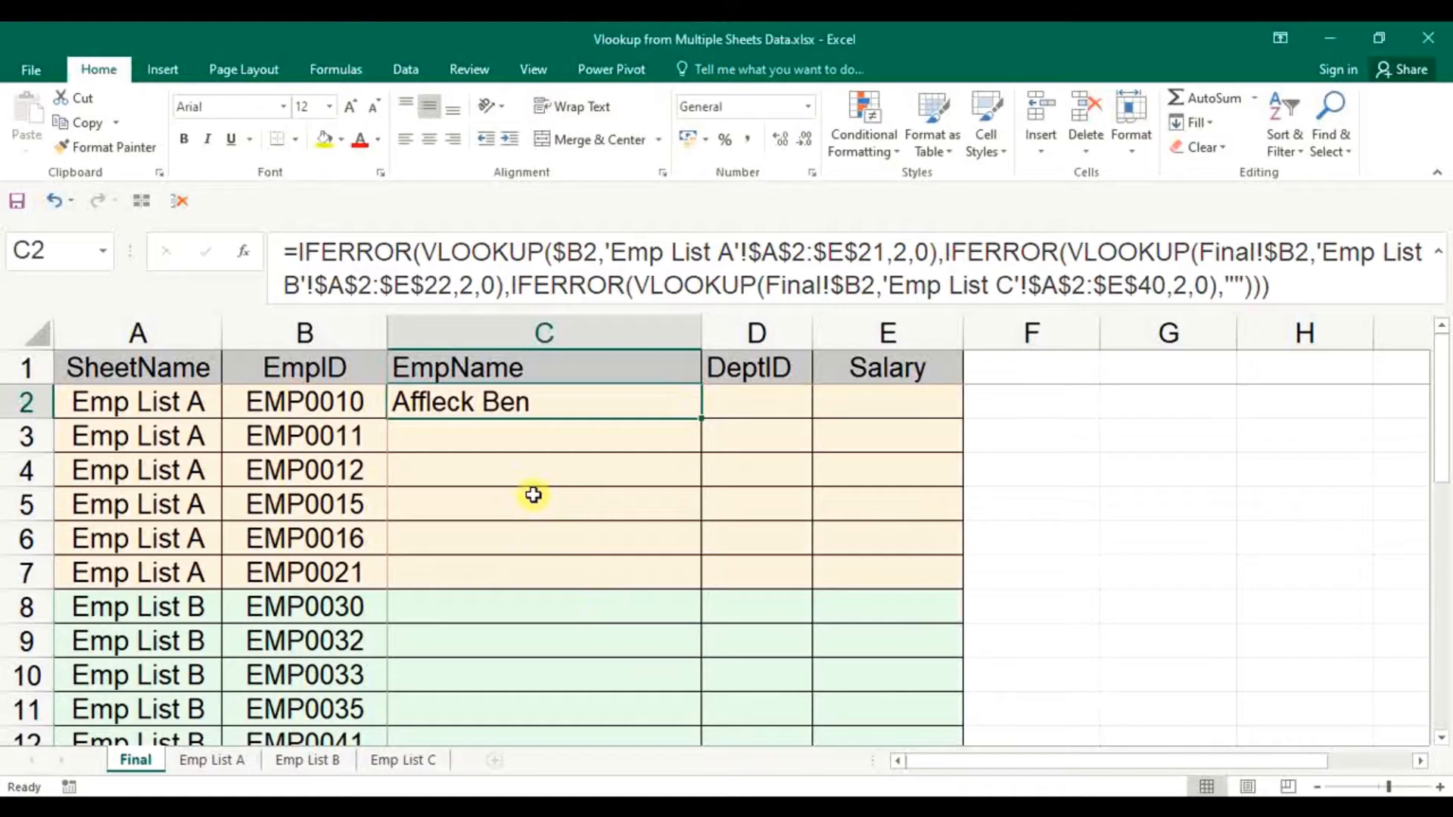
Copy the EmpName formula from C2 into the DeptID and Salary cells D2:E2
key("ctrl+c")
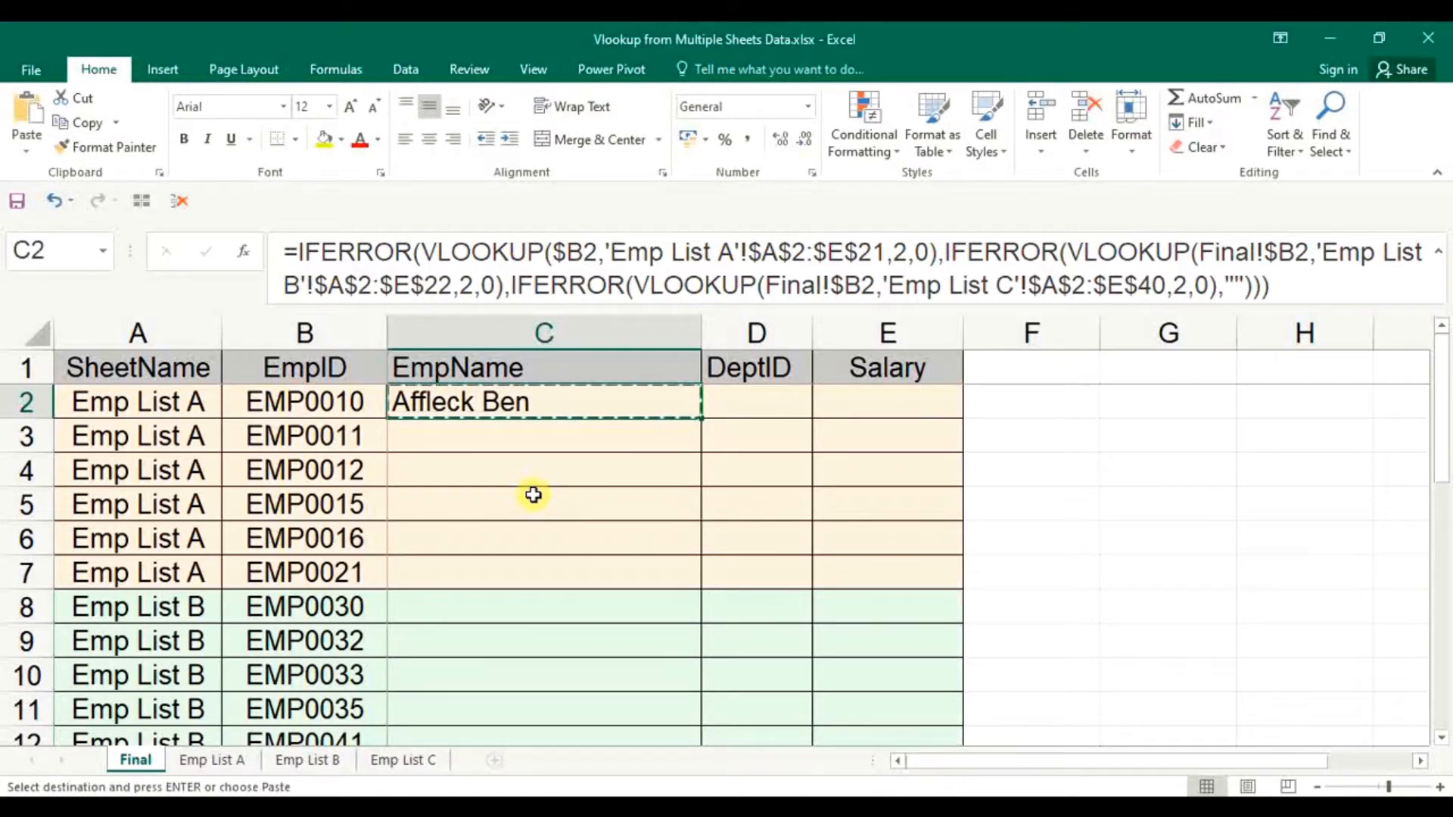
key("Right")
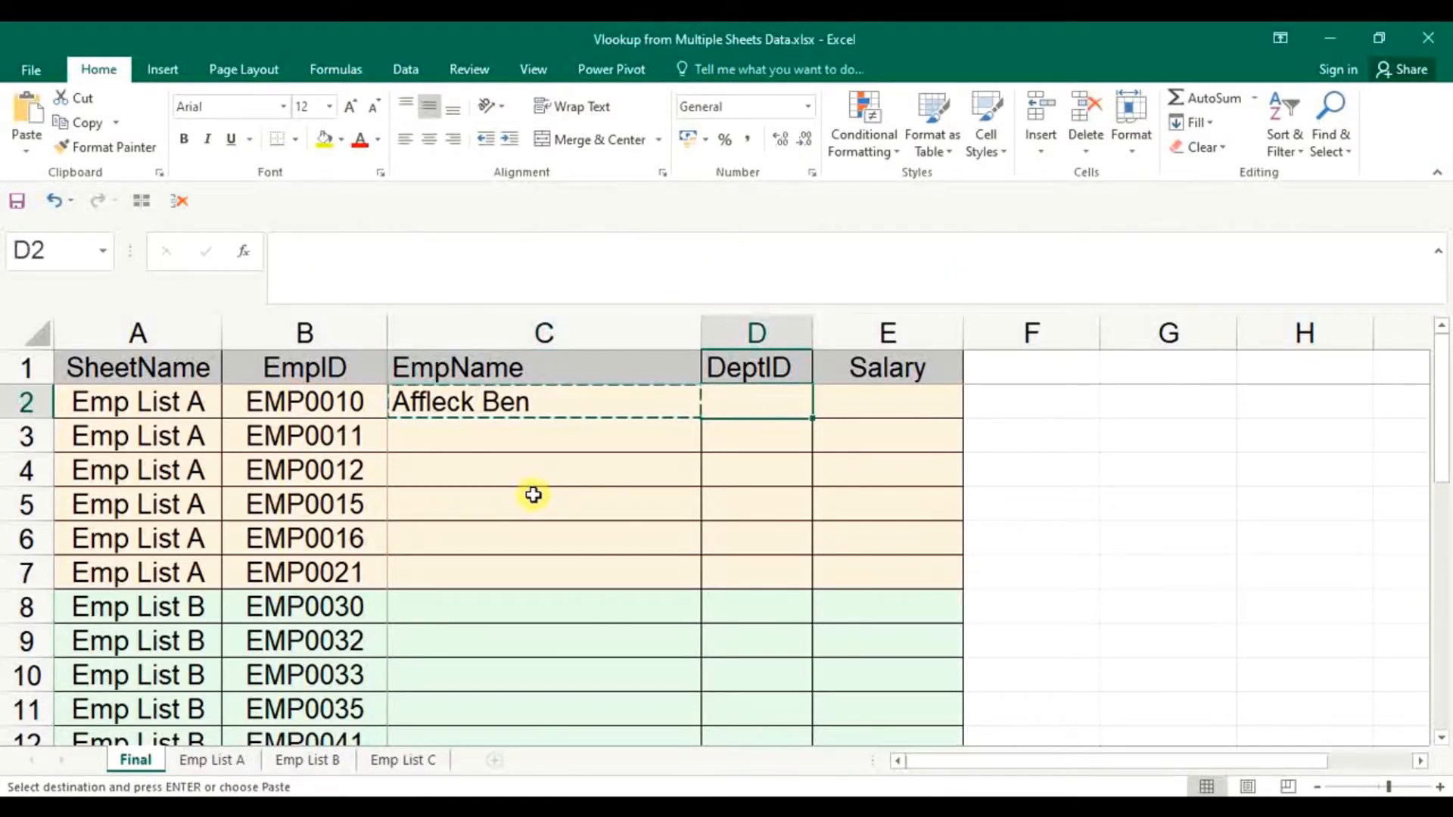
key("shift+Right")
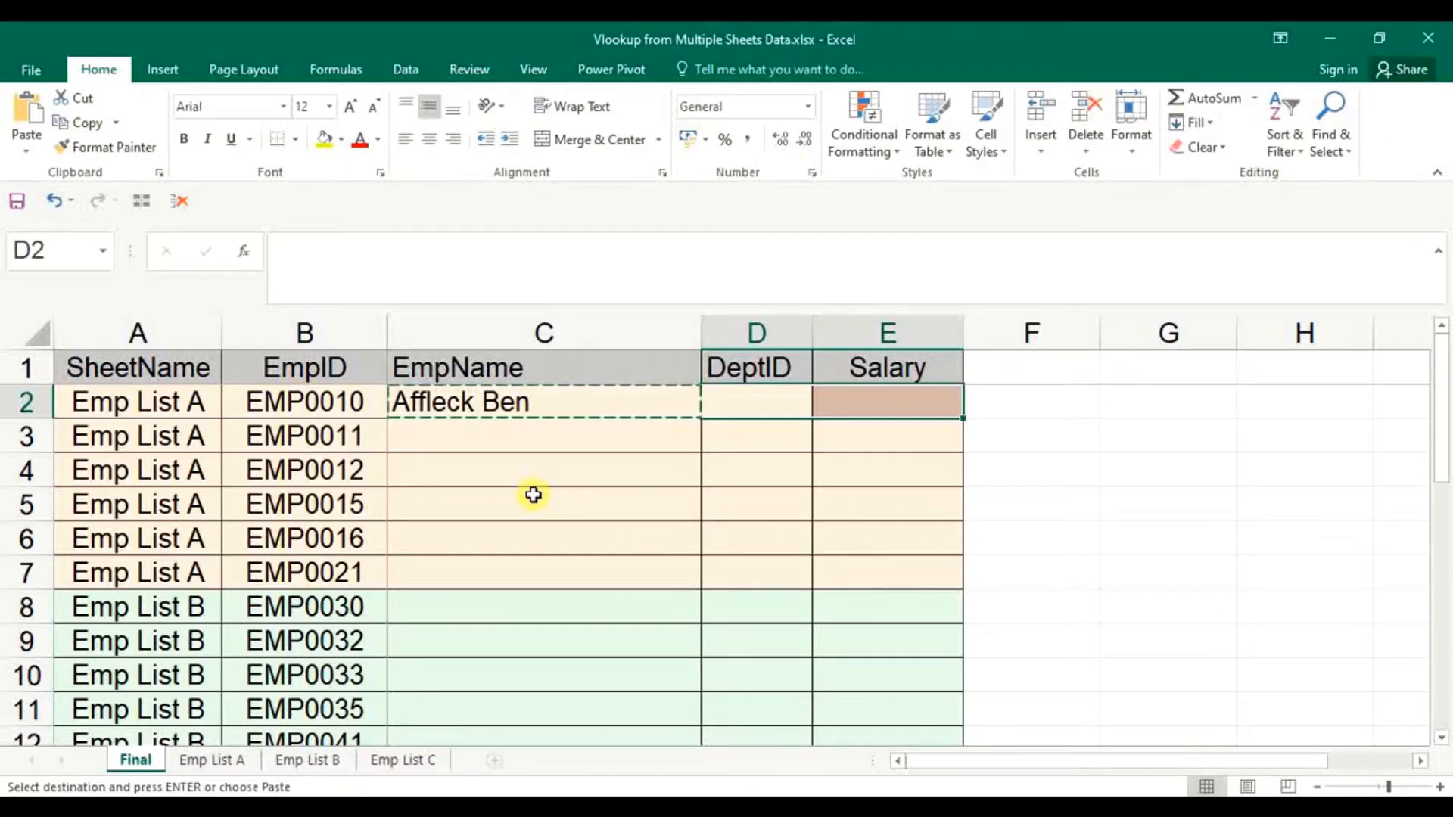
key("Return")
key("Down")
key("Up")
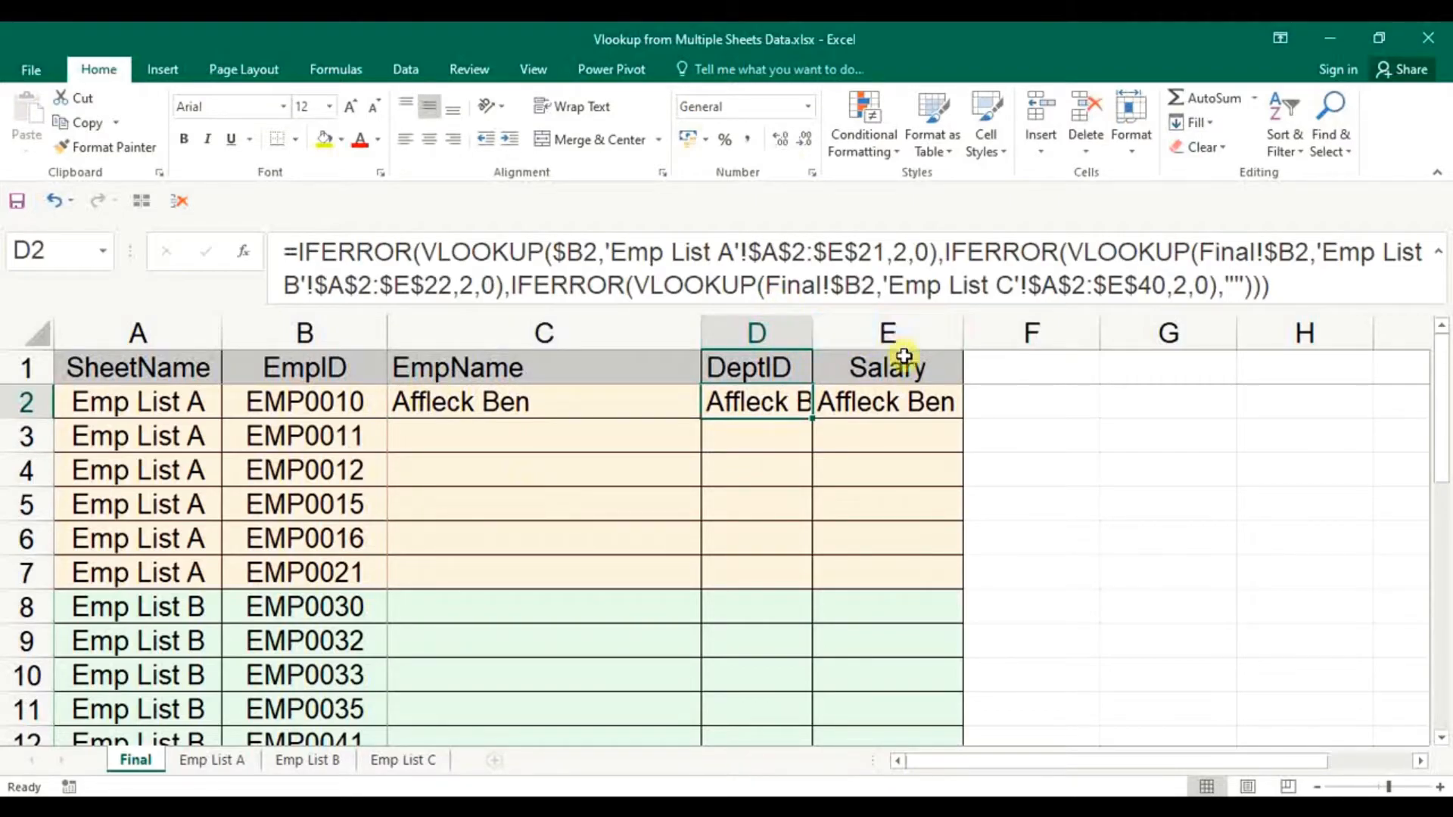
left_click(487, 254)
key("shift+F3")
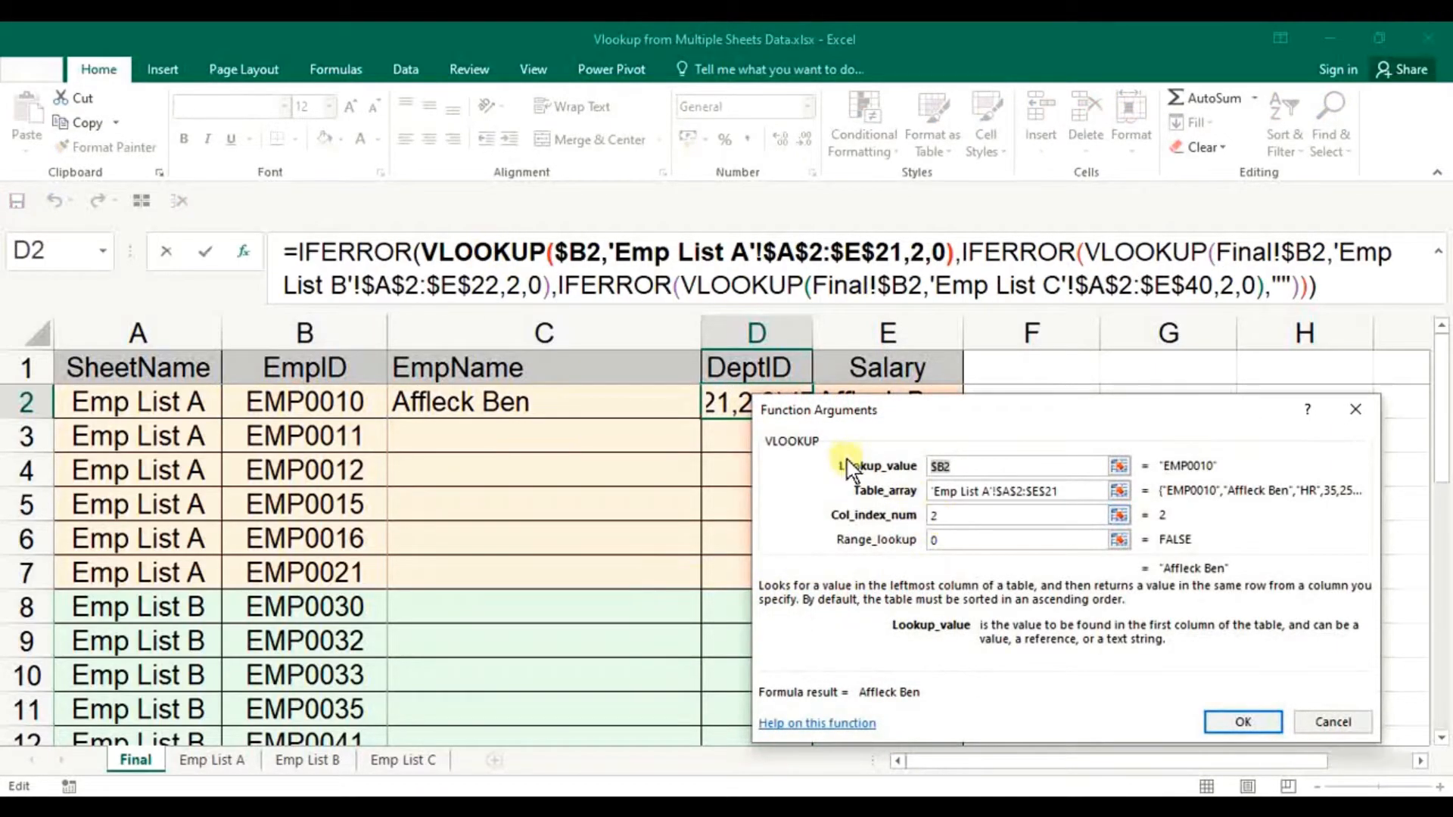
left_click_drag(889, 411, 883, 425)
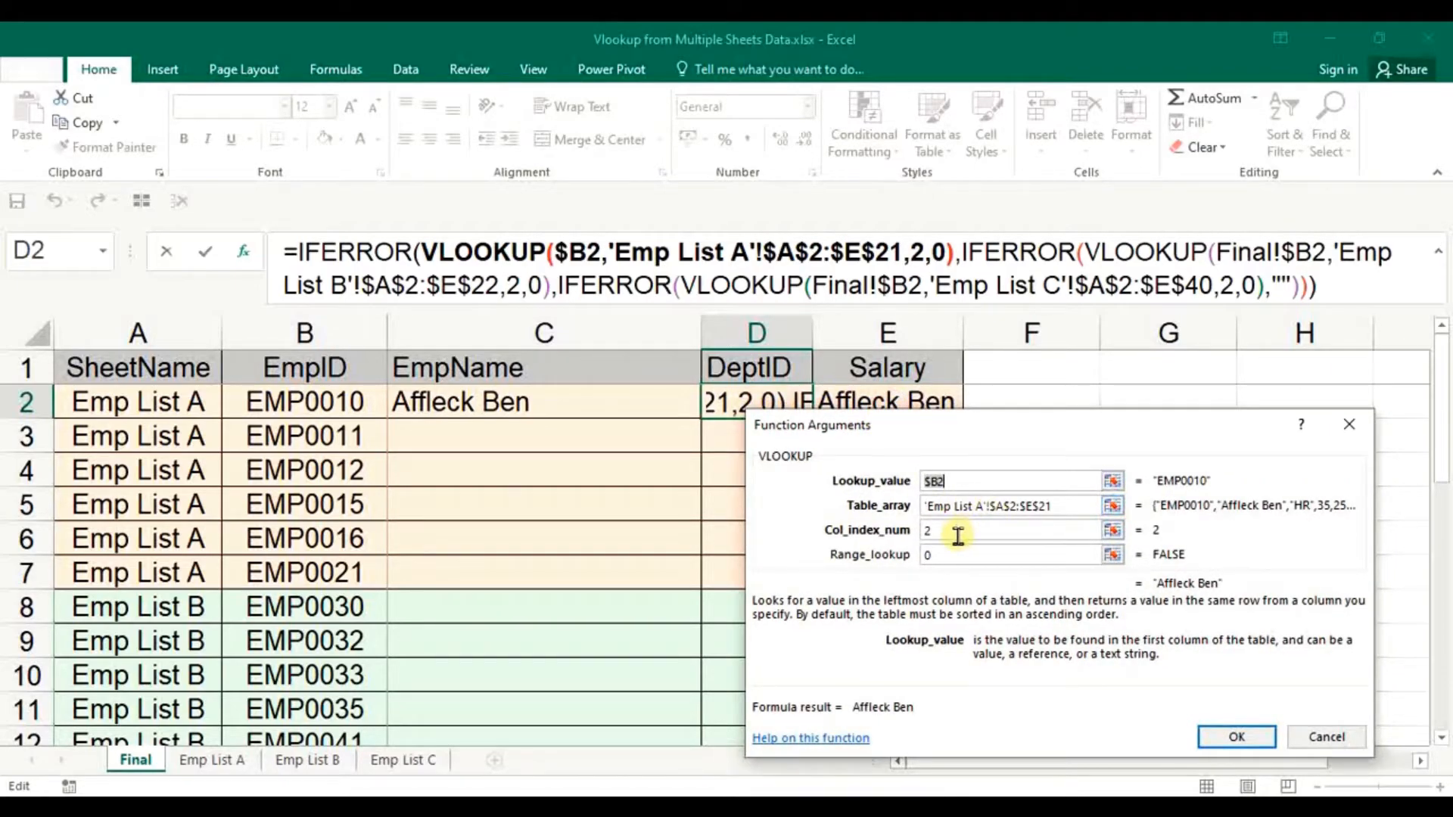
key("Return")
Check the positions of the EmpName, DeptID and Salary columns in Emp List A and return to the Final sheet
left_click(218, 759)
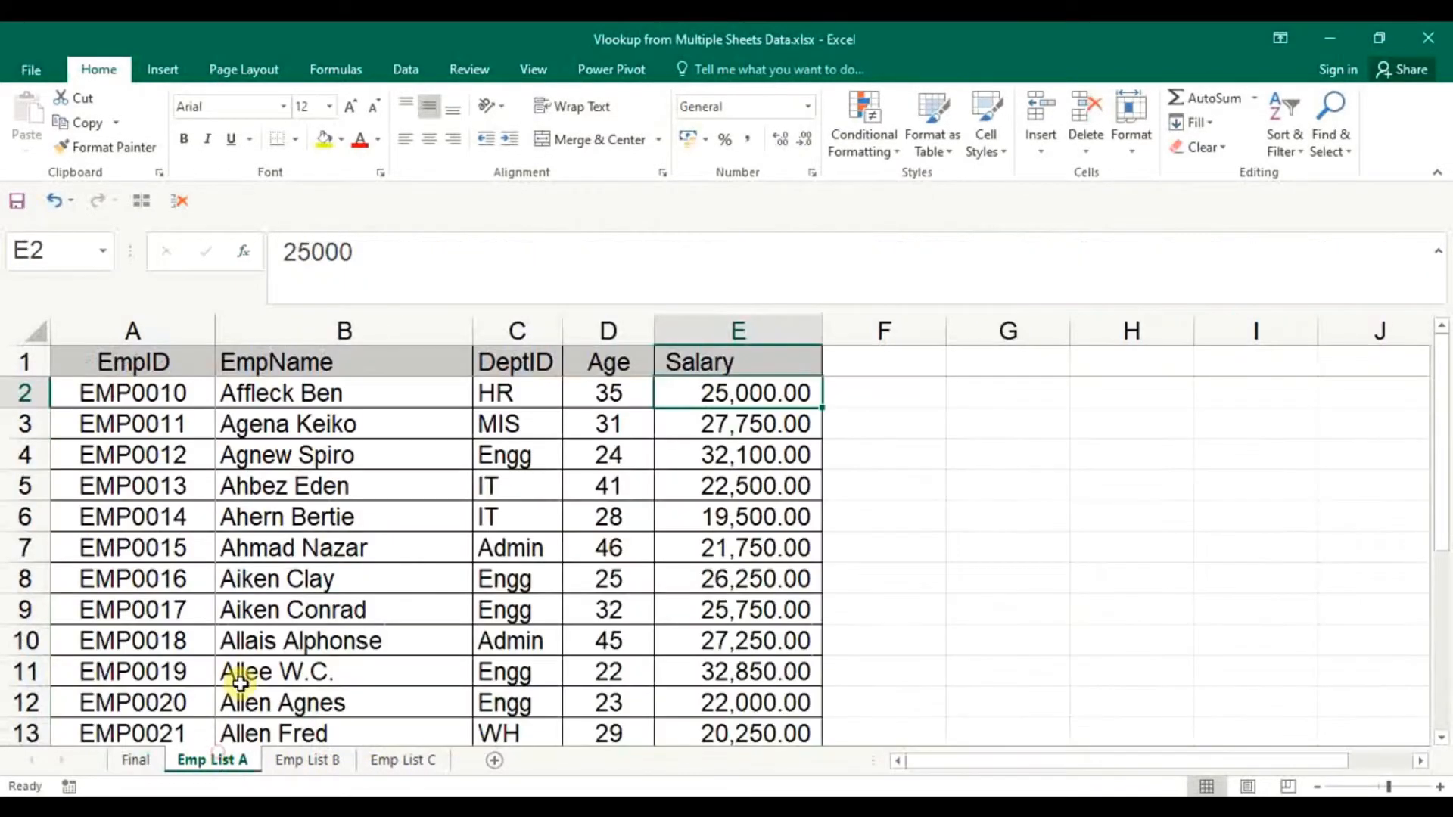
left_click(135, 392)
left_click(315, 400)
left_click(502, 390)
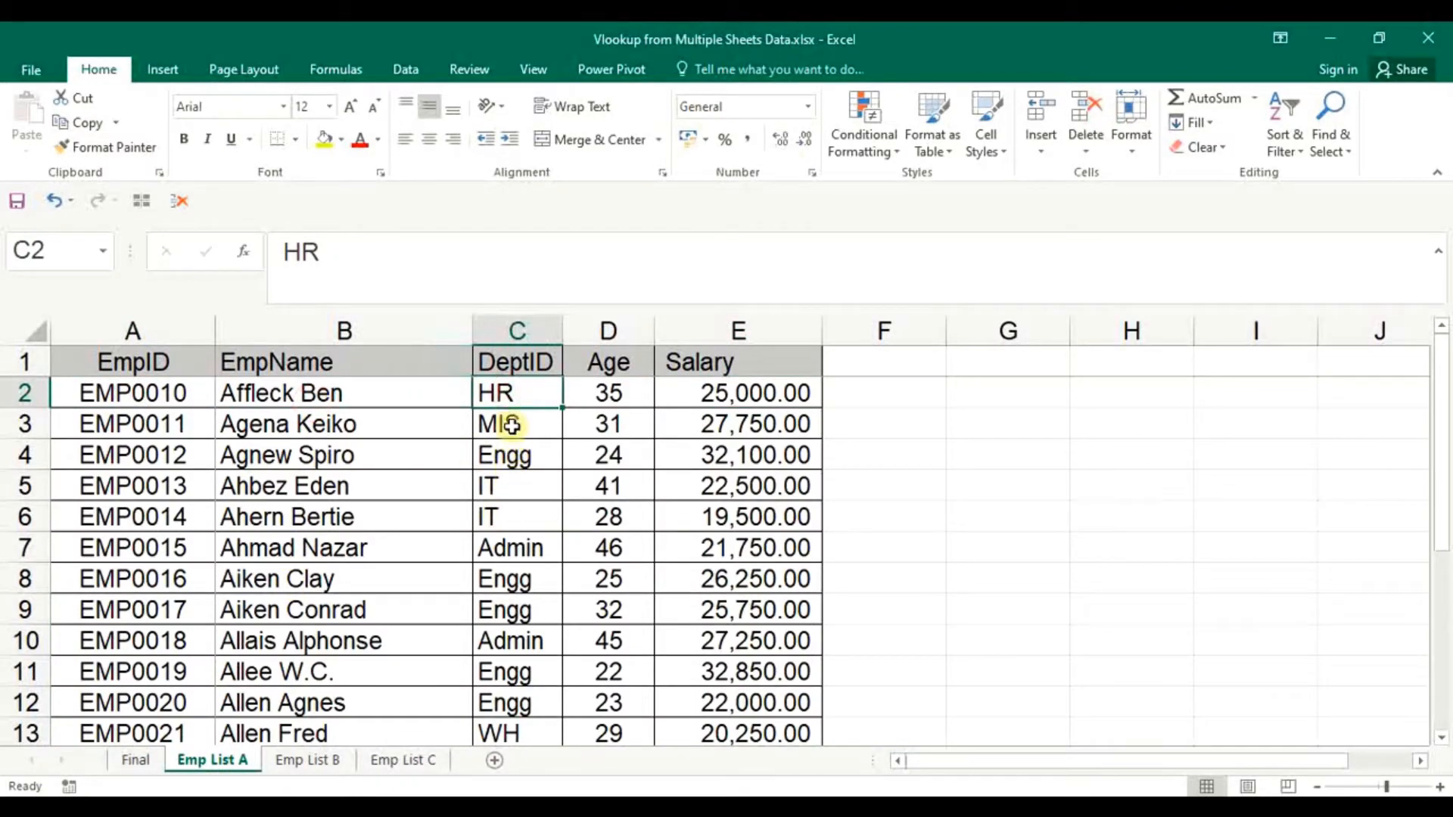
left_click(730, 392)
left_click(493, 402)
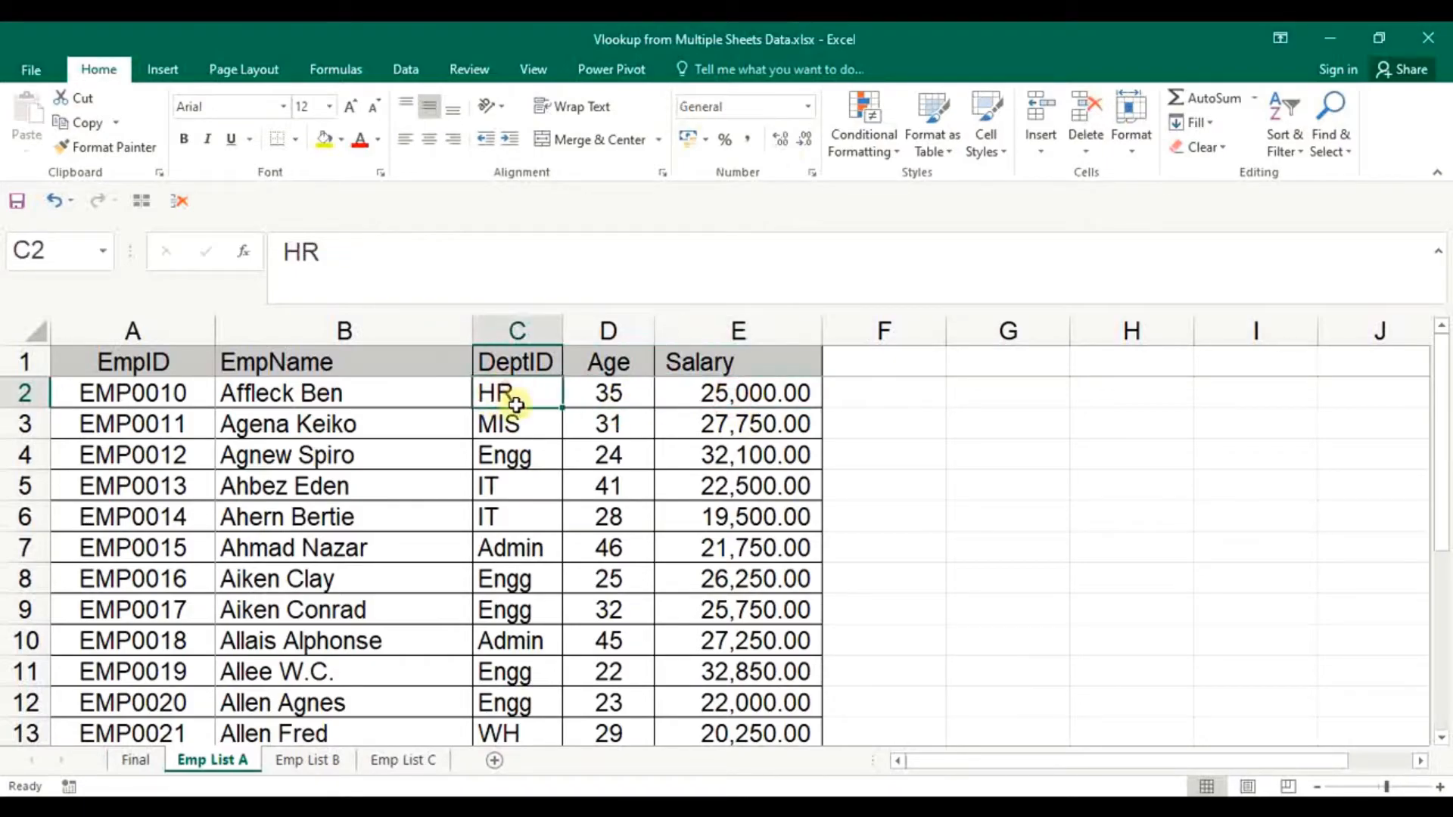
left_click(718, 394)
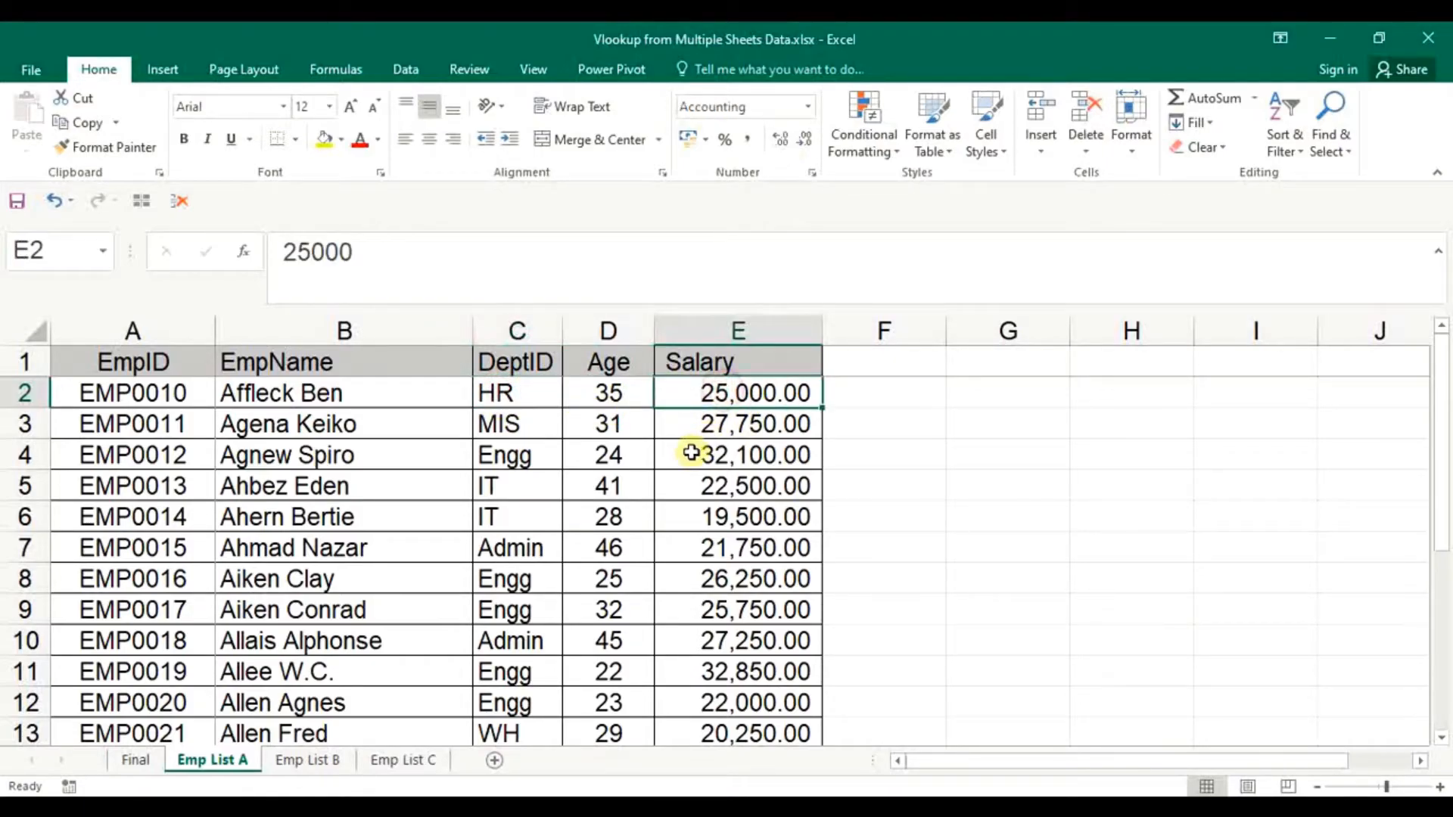
left_click(130, 759)
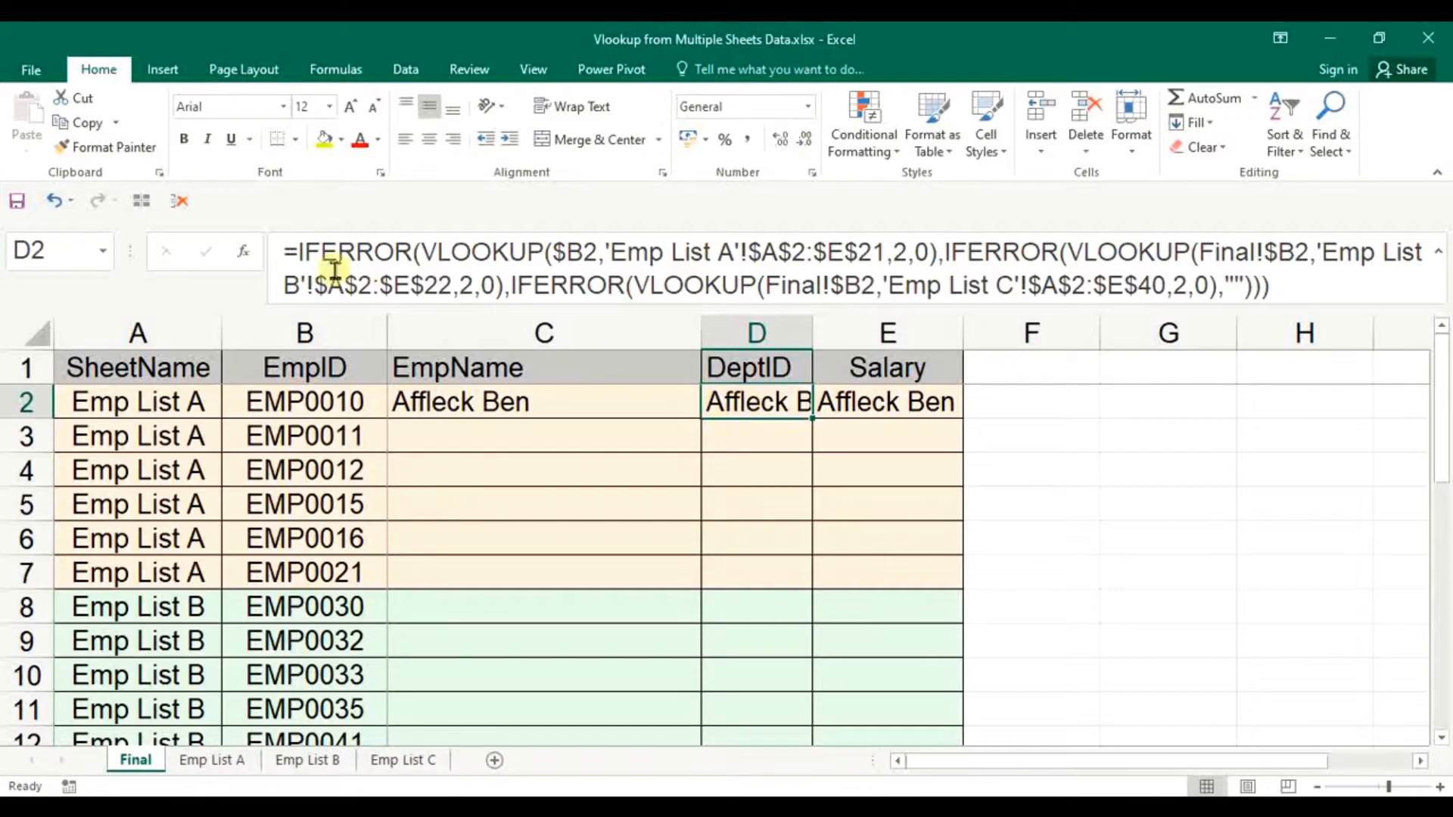
In D2, set the column index of the first VLOOKUP, on Emp List A, to 3
left_click(429, 257)
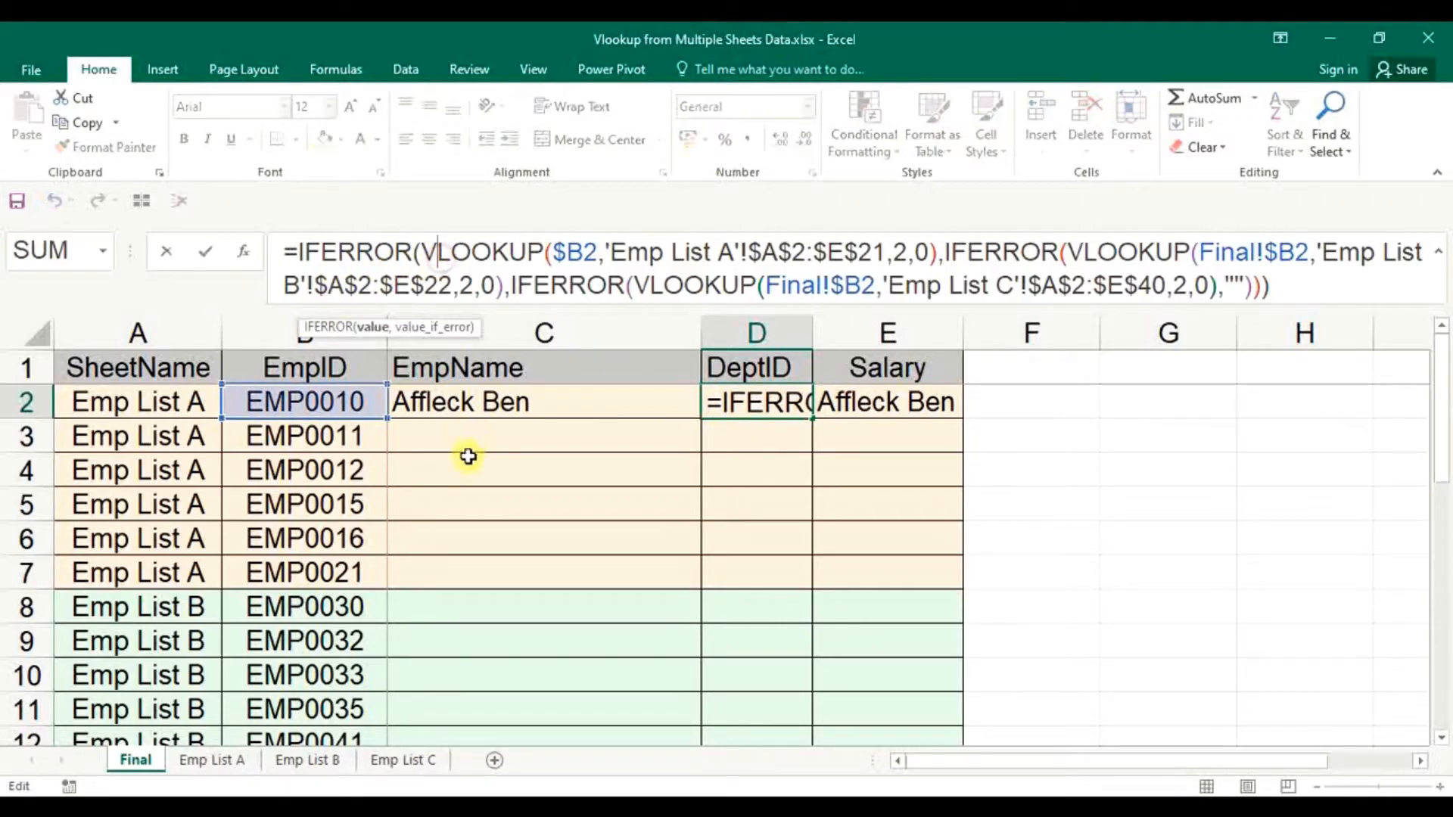
key("shift+F3")
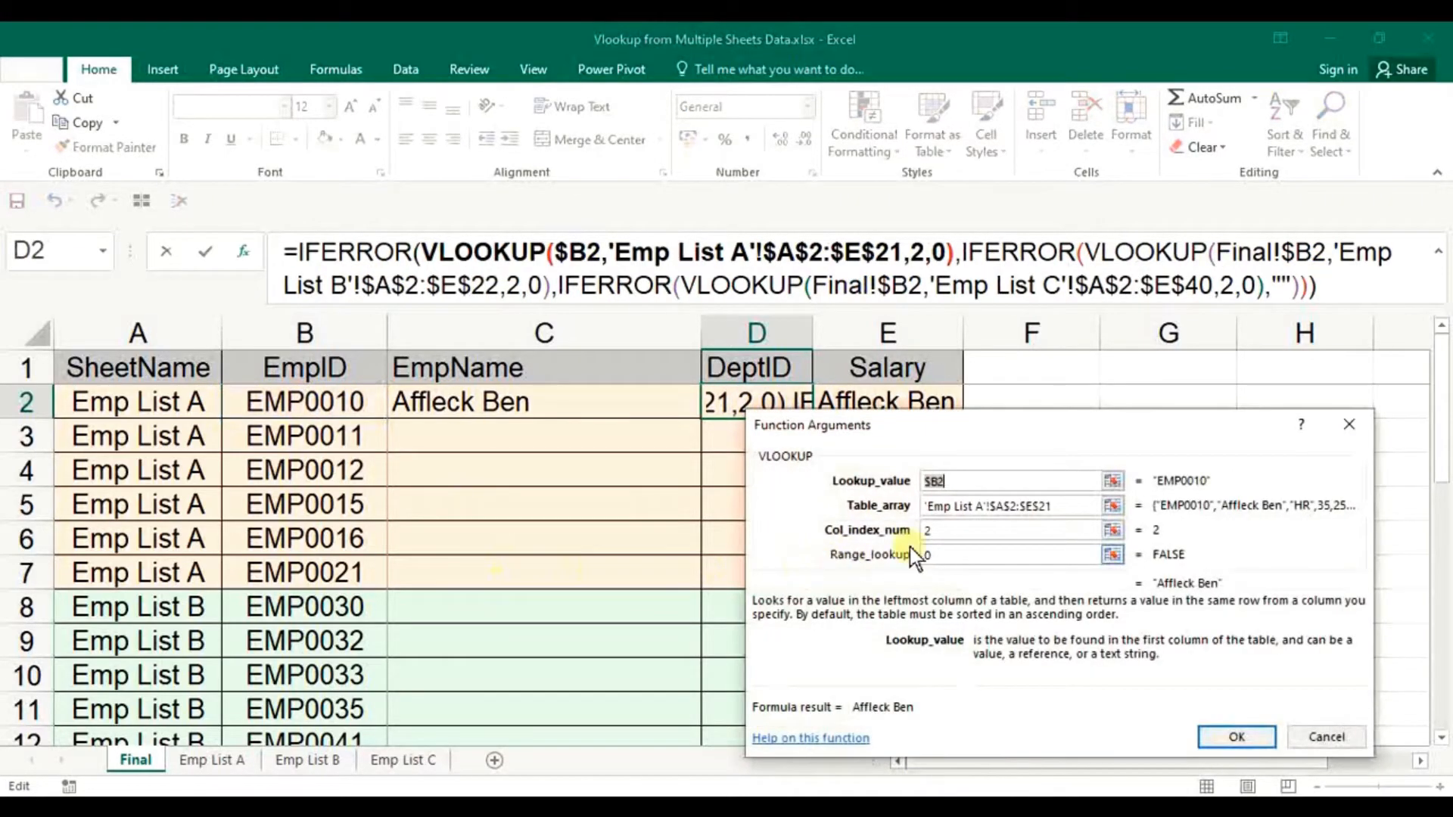
left_click(924, 253)
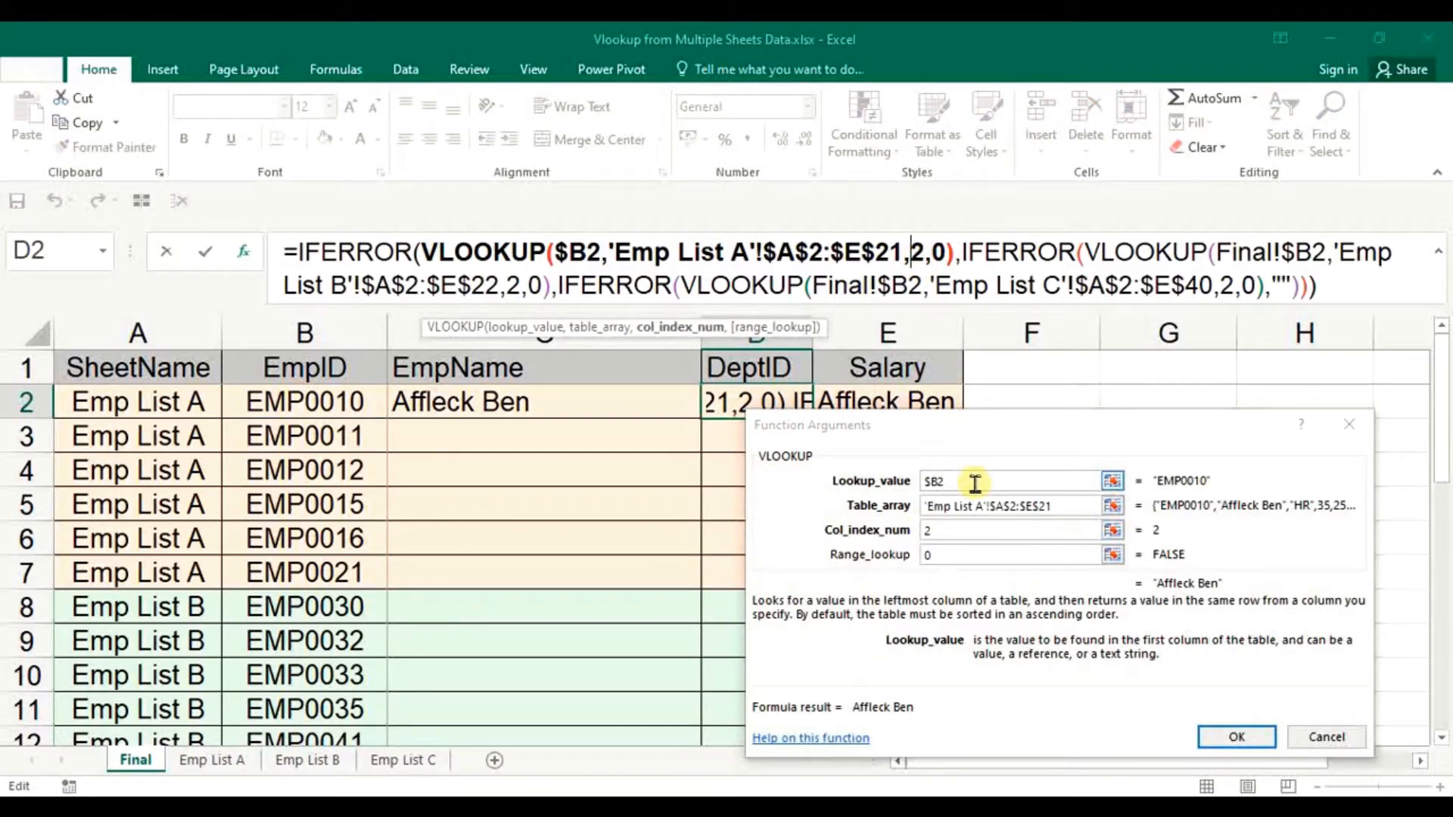
key("BackSpace")
type("4")
key("BackSpace")
type("3")
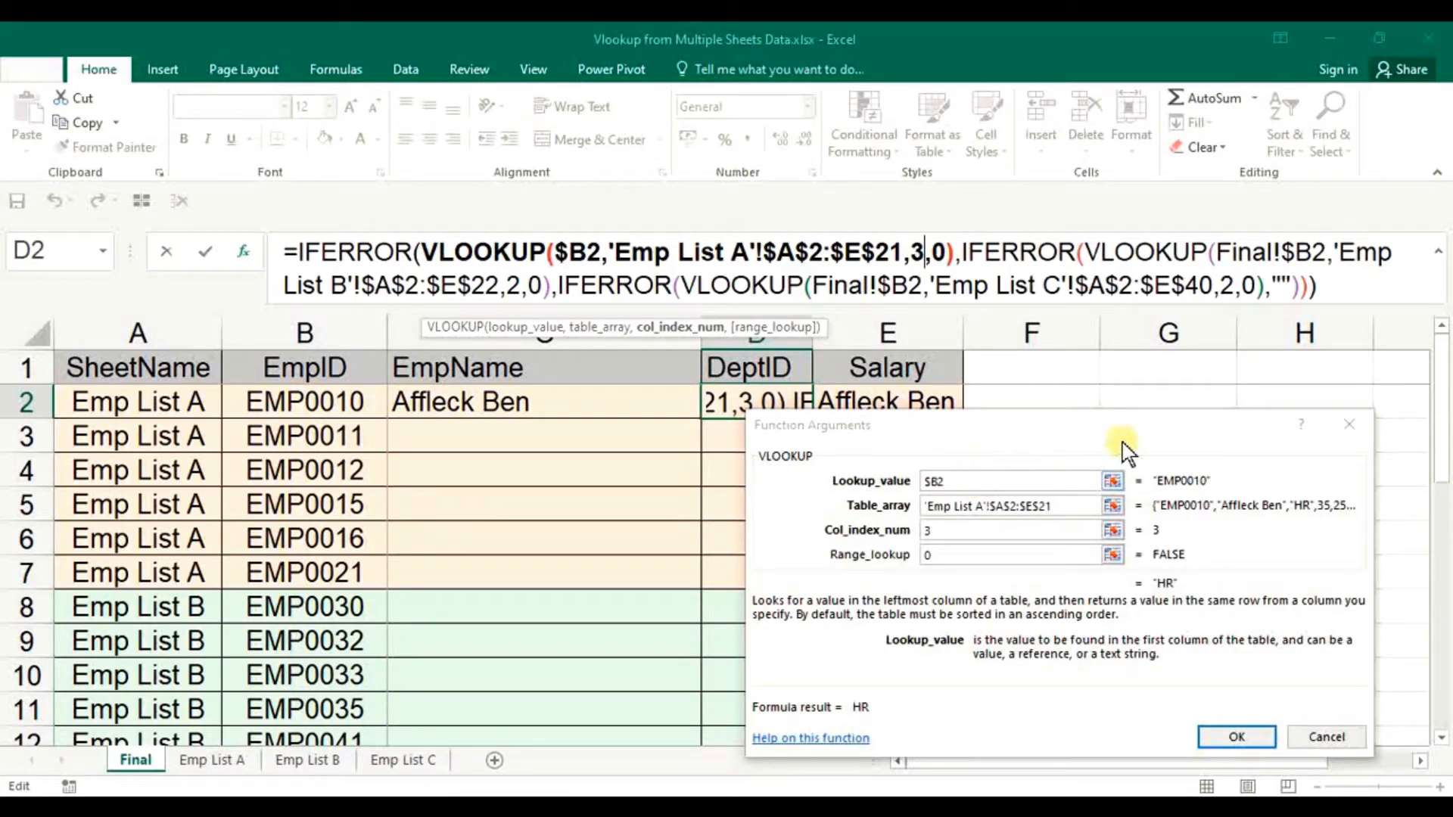
In D2, set the column index of the Emp List B and Emp List C VLOOKUPs to 3 and enter the formula
left_click(512, 286)
key("Delete")
type("3")
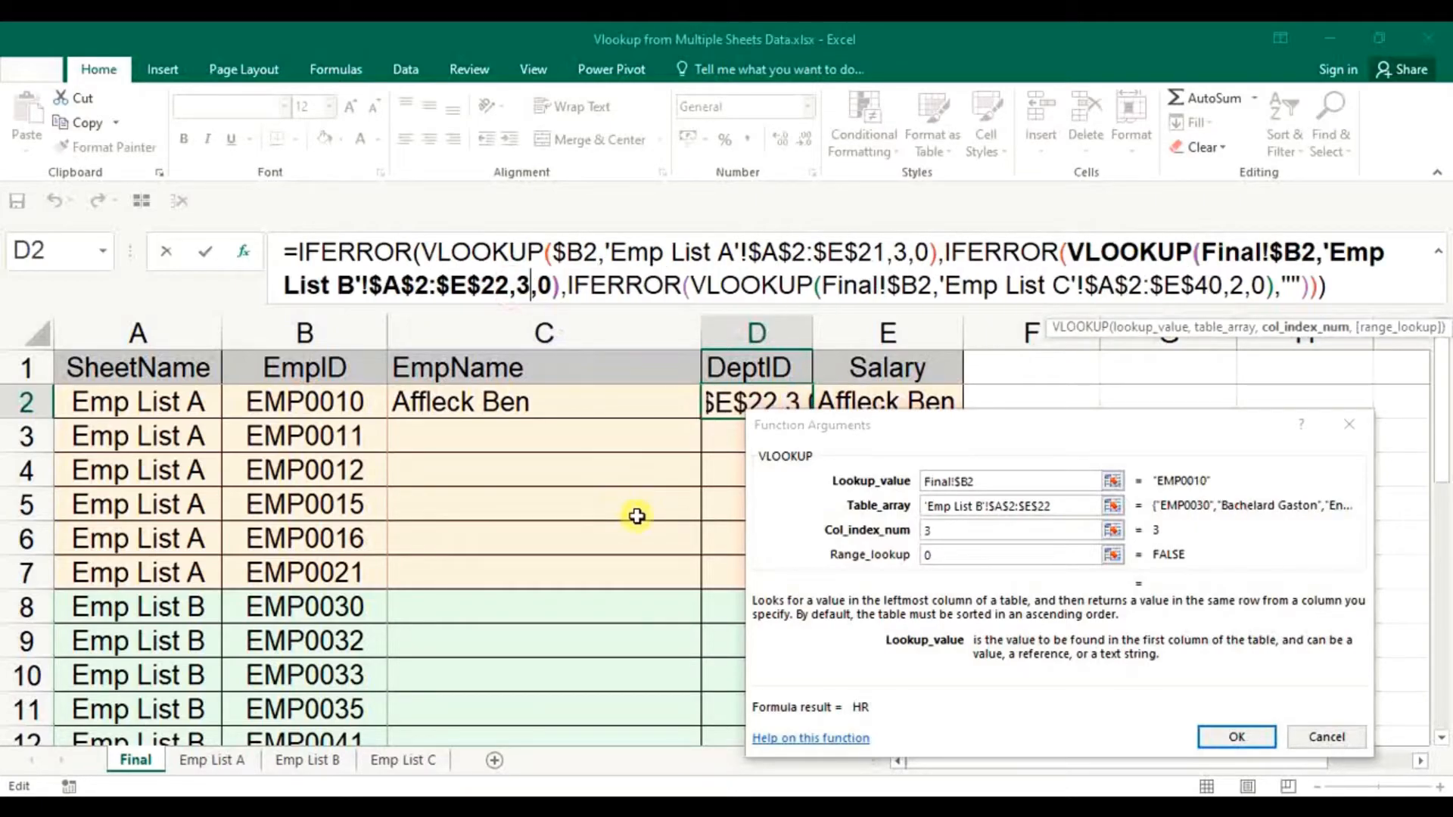
left_click(1228, 286)
key("Delete")
type("3")
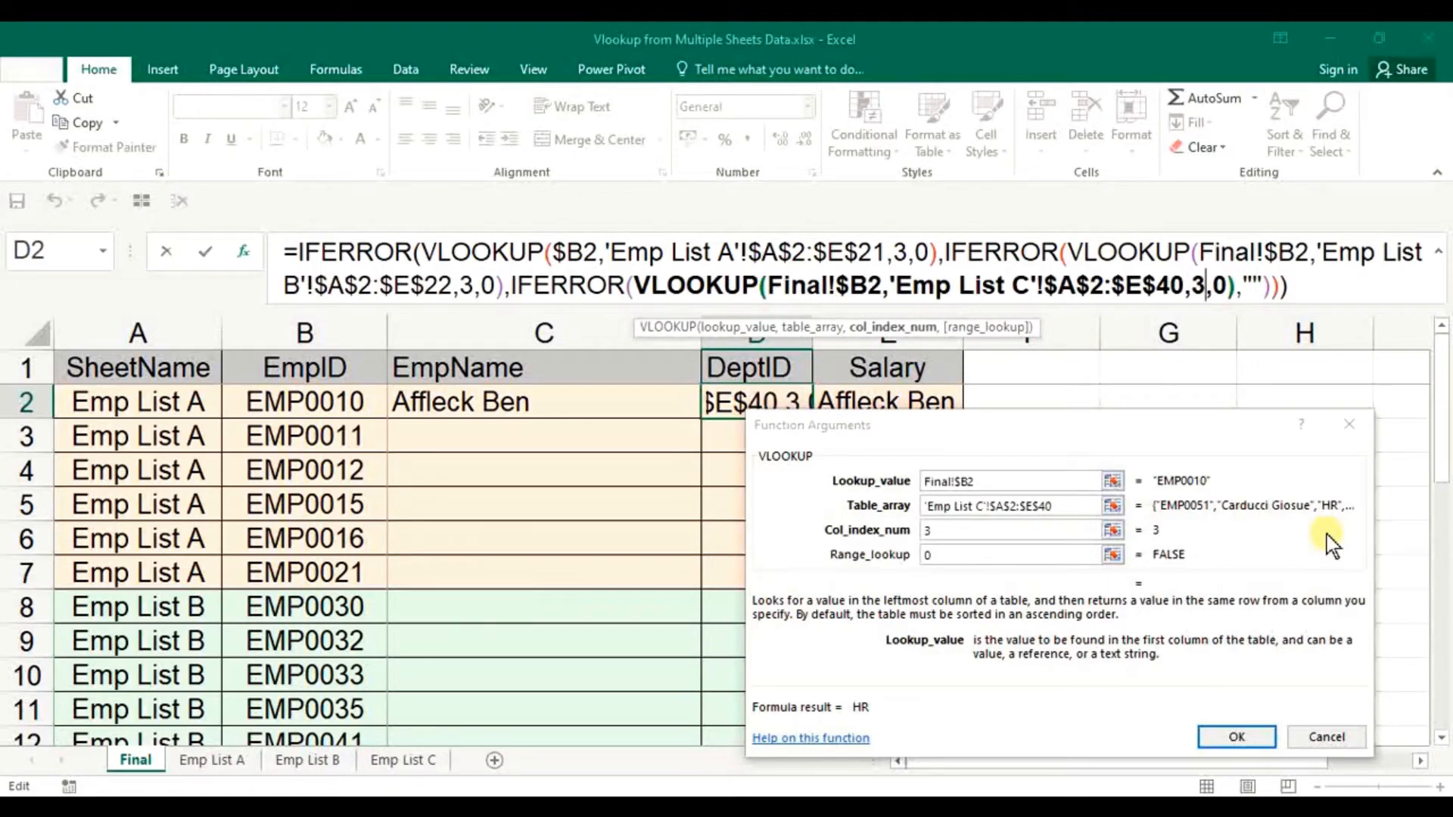
key("Return")
In E2, set the column index of the first VLOOKUP, on Emp List A, to 5
key("Up")
key("Right")
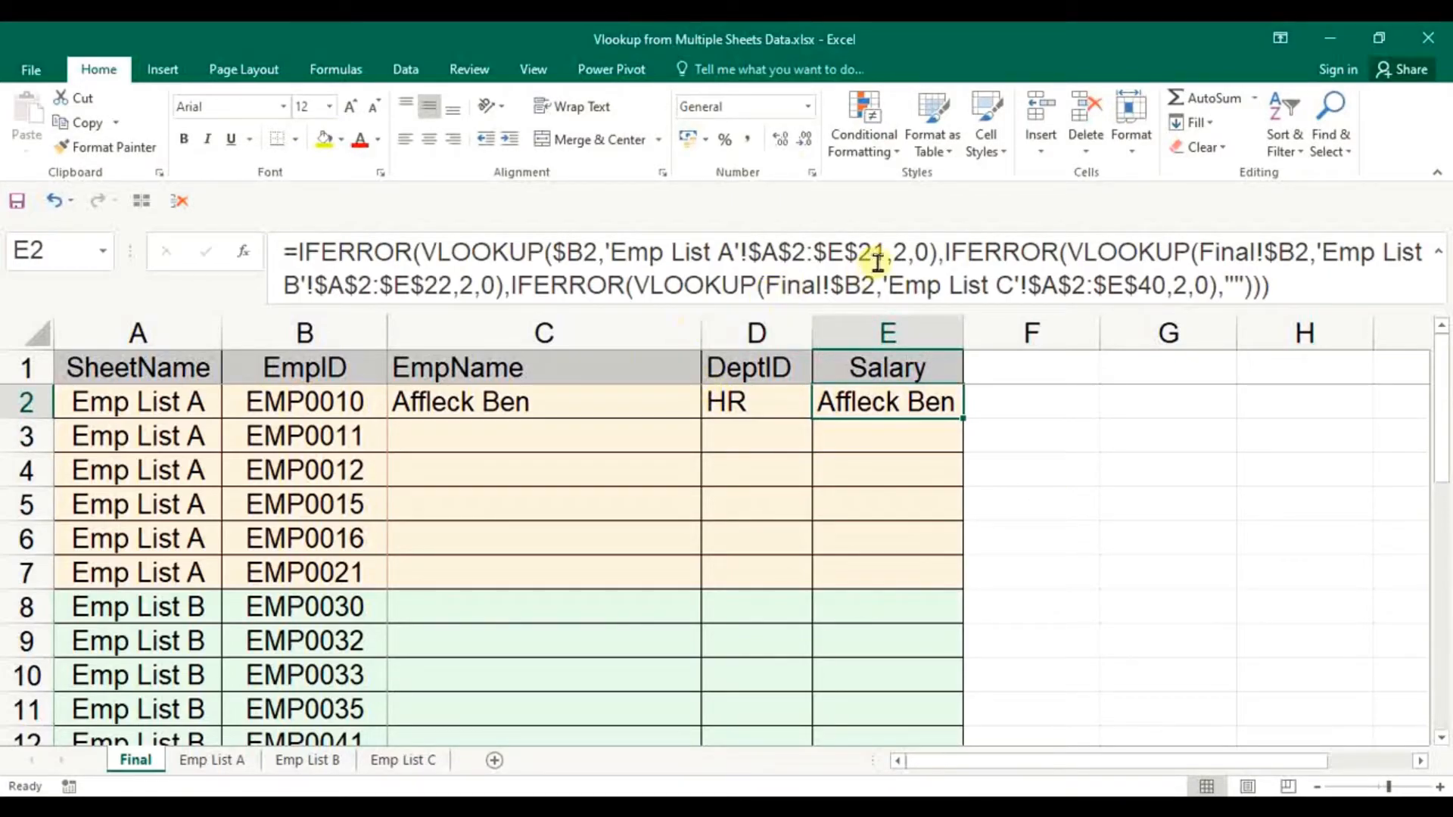
left_click(482, 254)
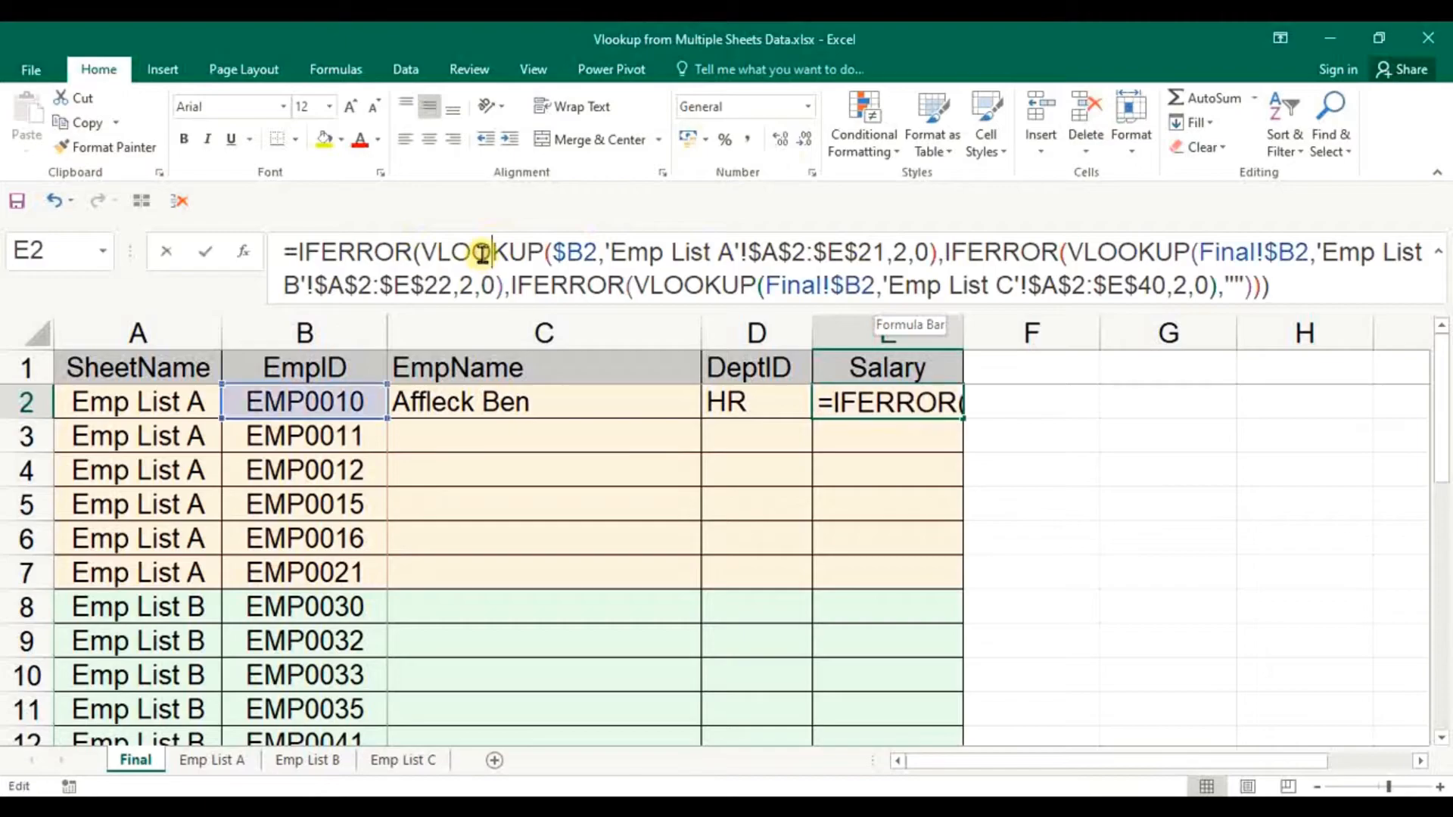
left_click(243, 252)
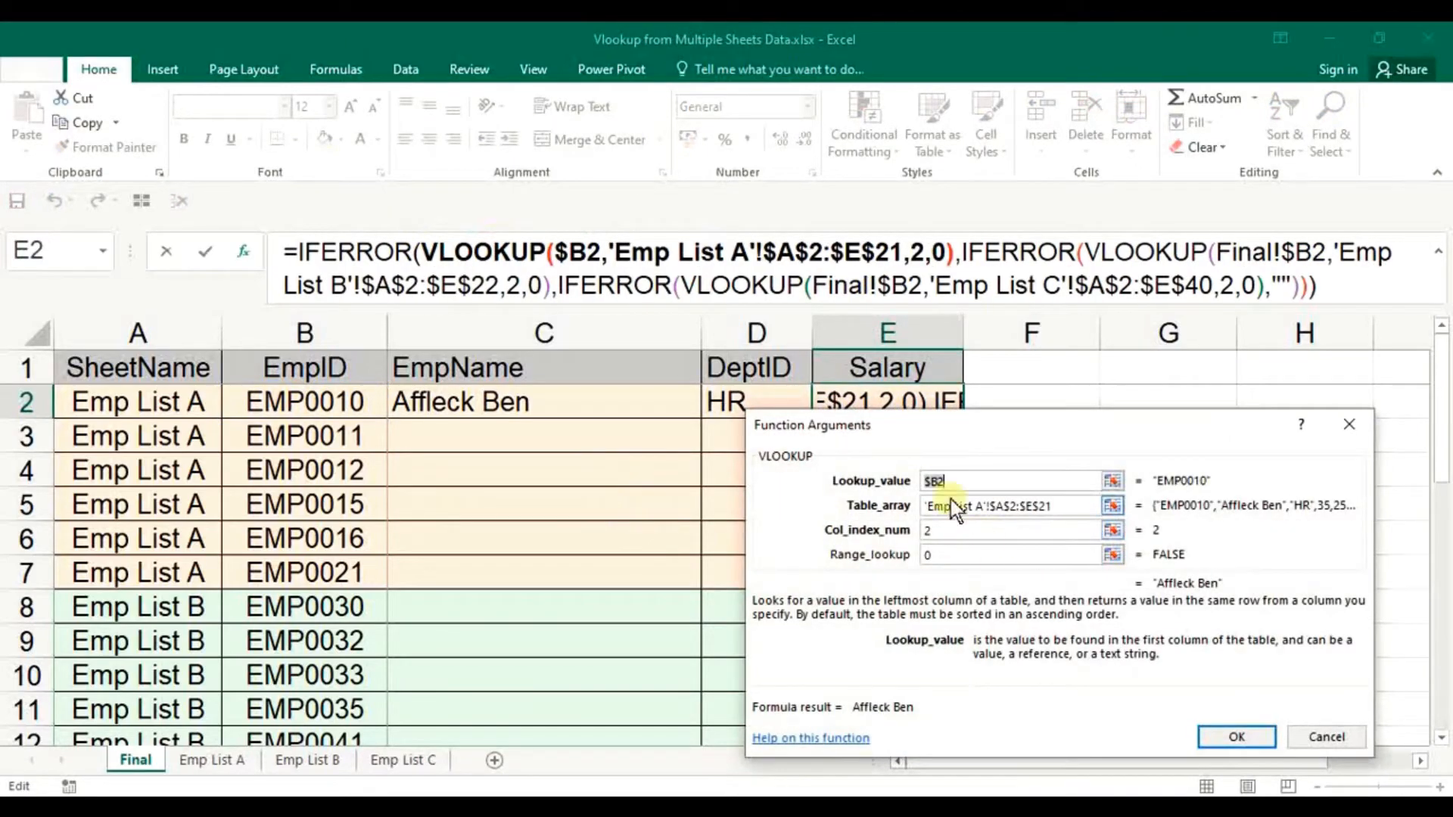
left_click(918, 258)
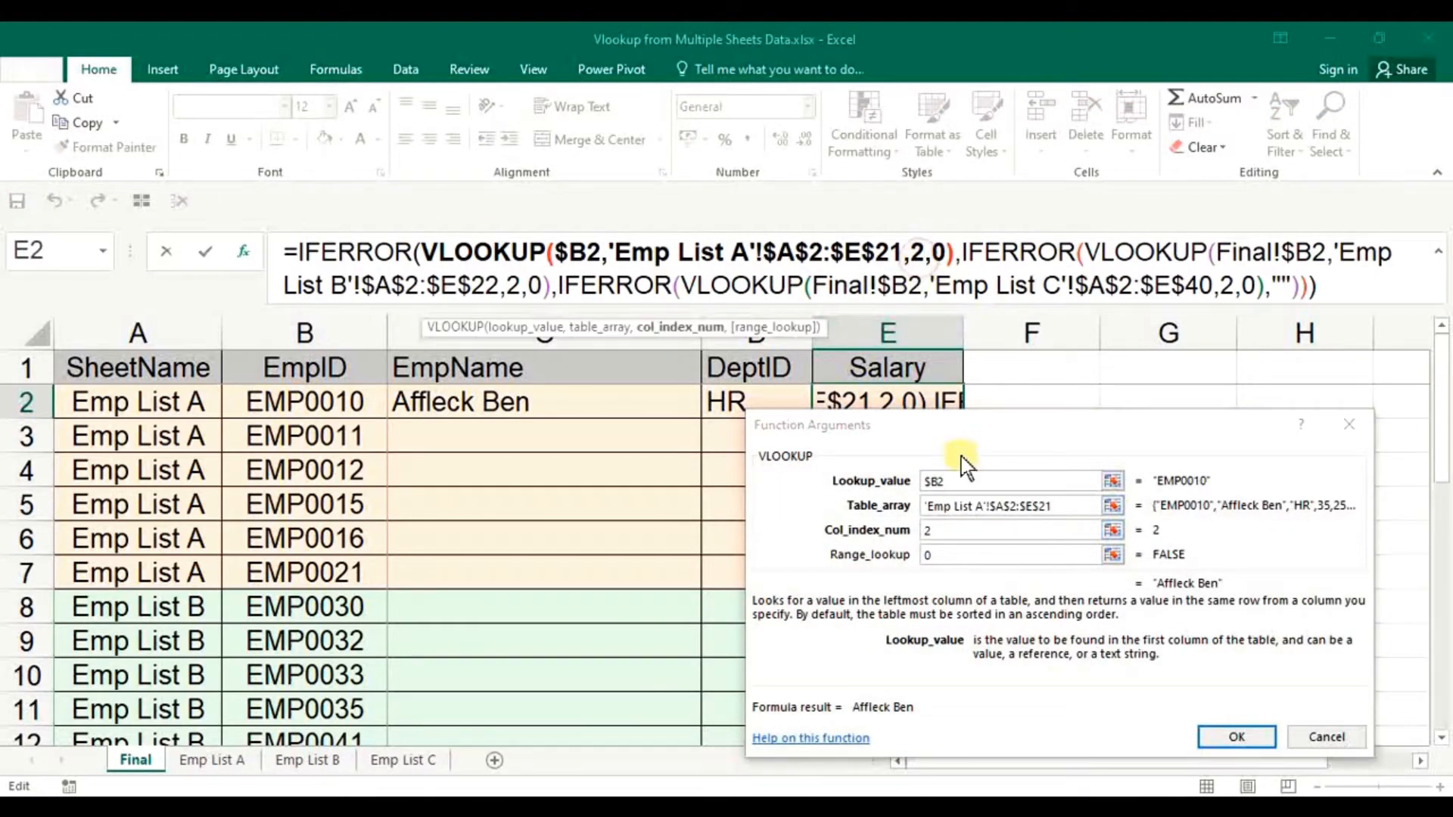
key("BackSpace")
type("5")
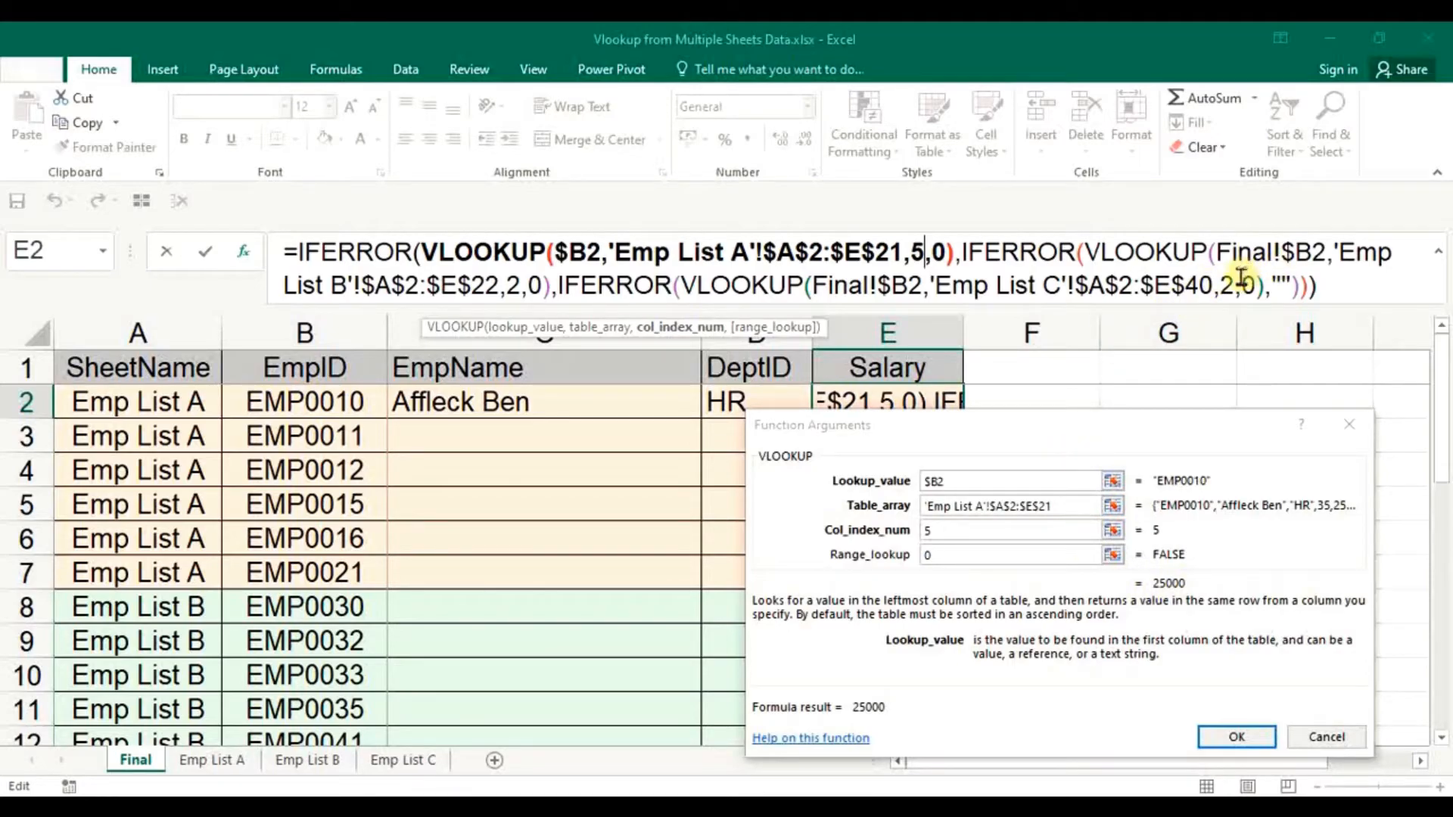
In E2, set the column index of the Emp List B and Emp List C VLOOKUPs to 5 and enter the formula
left_click(509, 288)
key("Delete")
type("5")
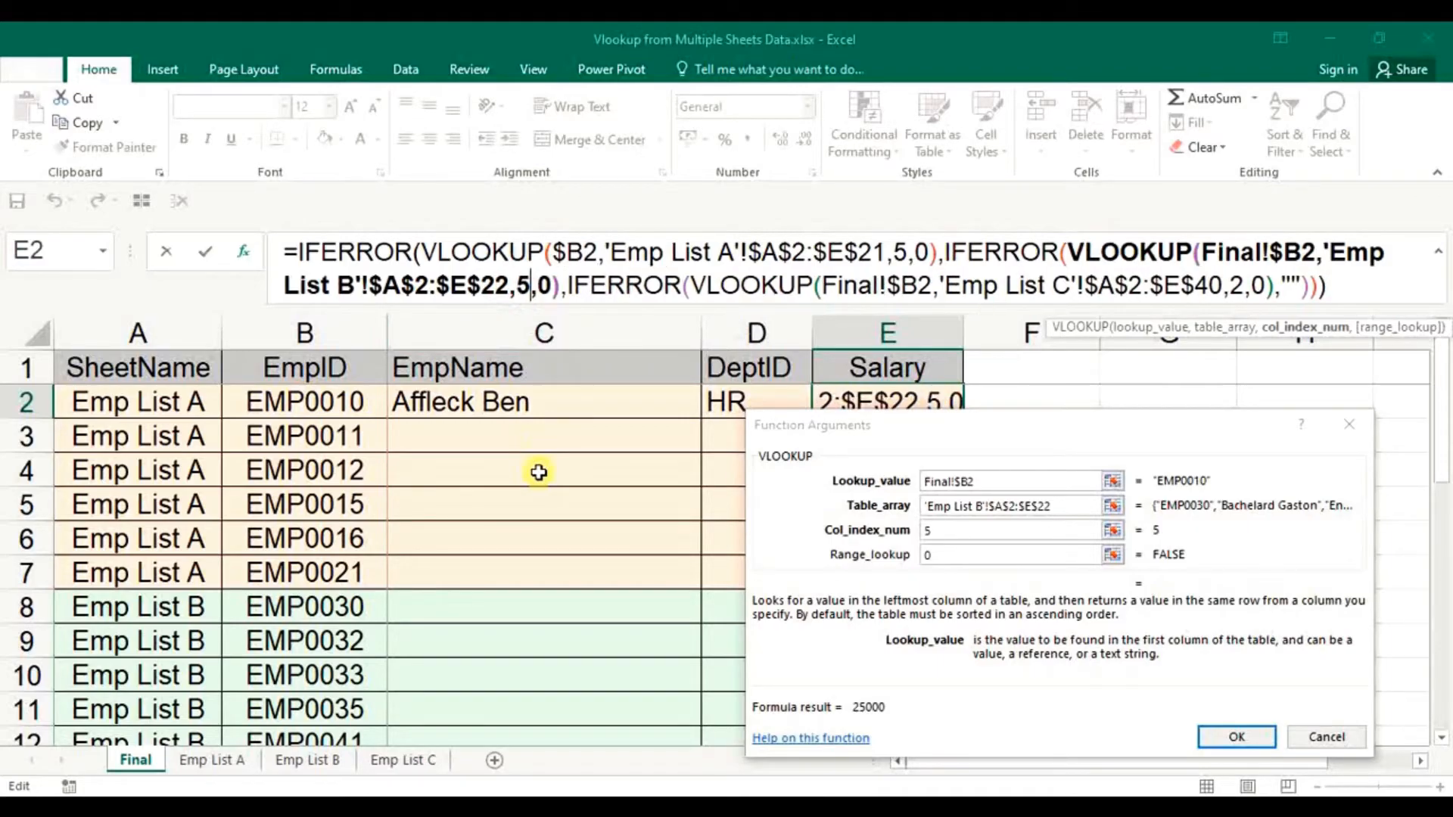
left_click(1231, 286)
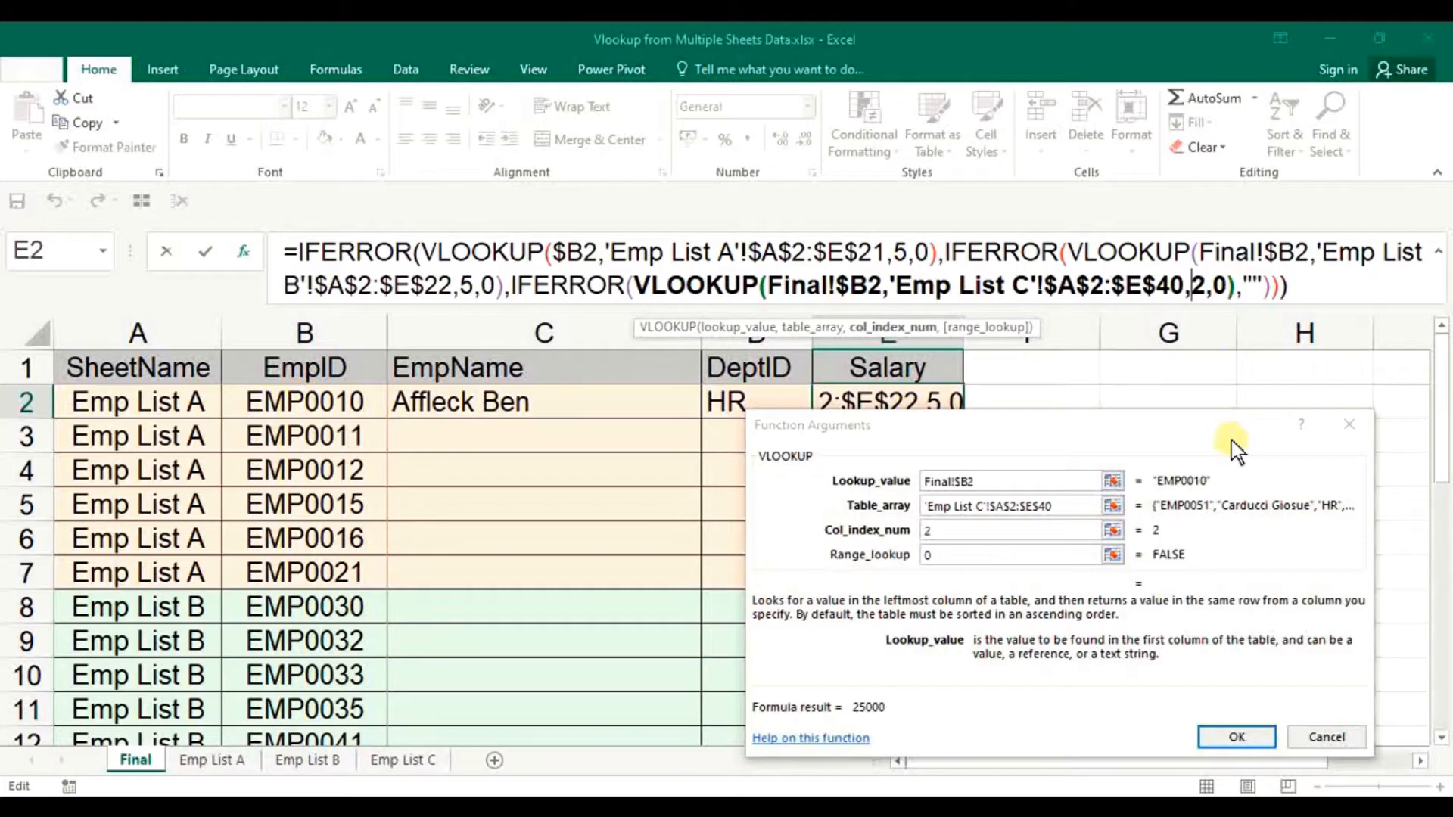
key("Delete")
type("5")
left_click_drag(896, 429, 842, 426)
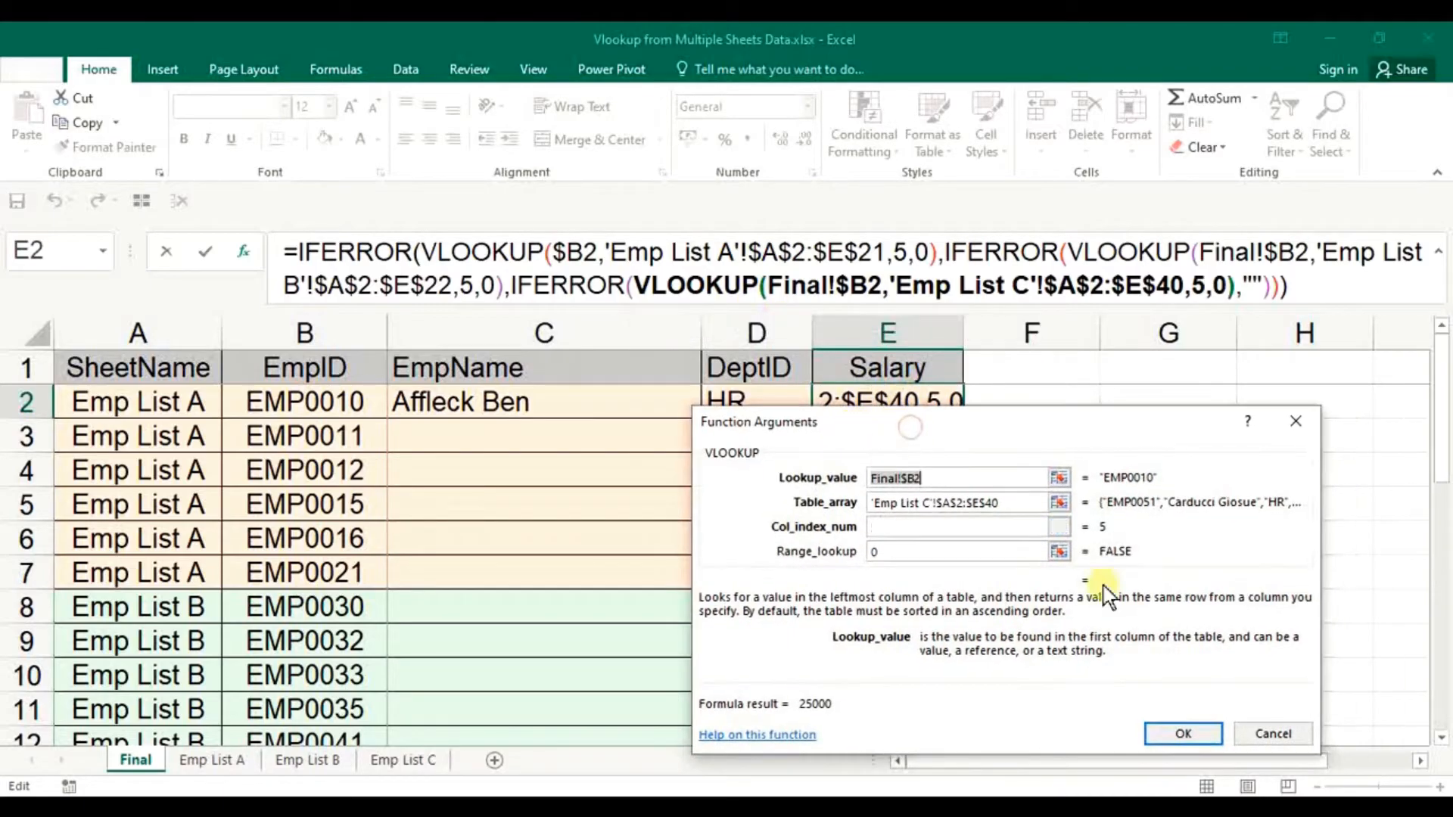
left_click(1183, 733)
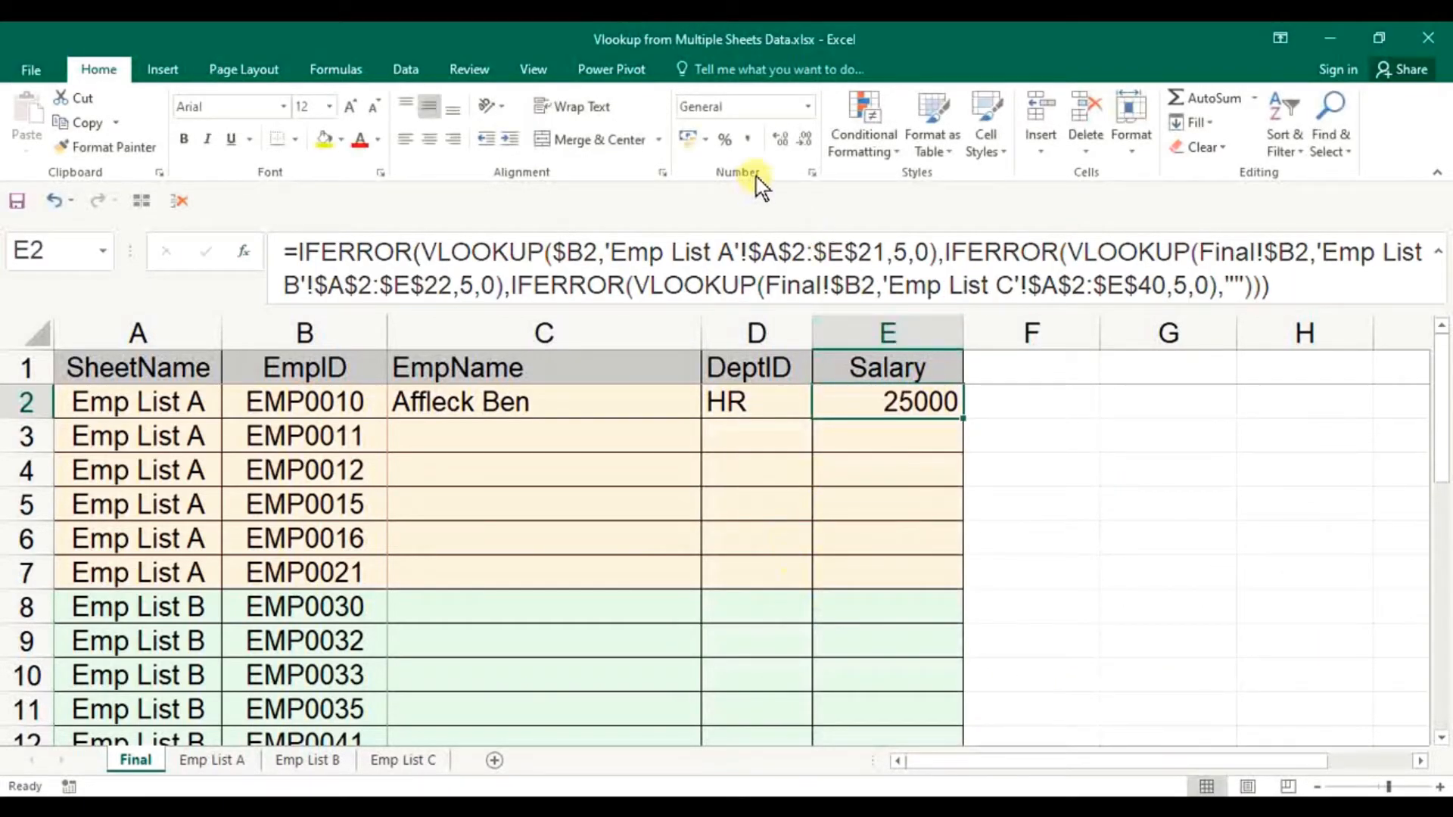
Apply the comma number style to the salary in E2 and fill the C2:E2 formulas down to row 24
left_click(747, 139)
left_click(622, 400)
left_click_drag(661, 399, 958, 423)
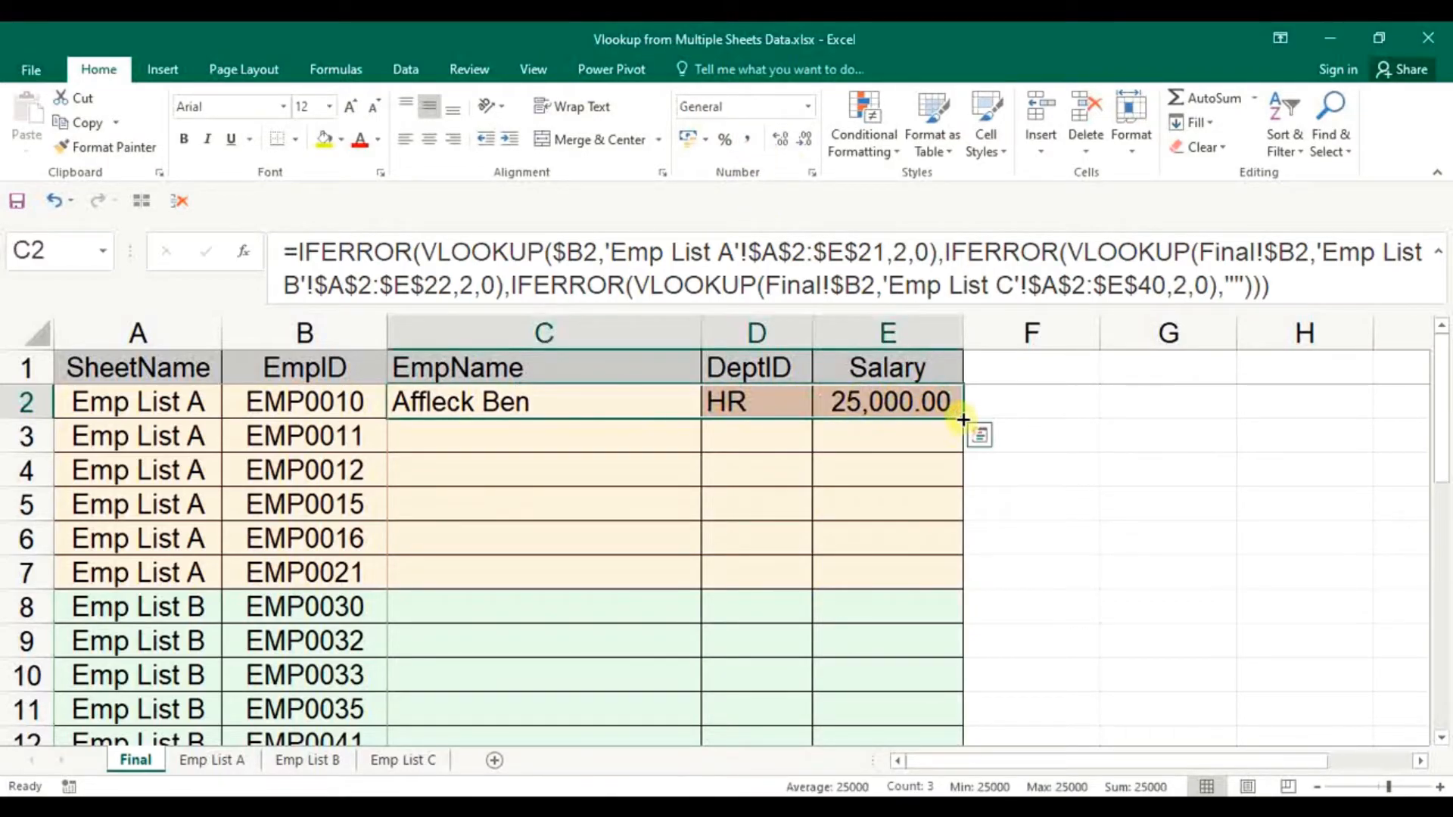
double_click(962, 419)
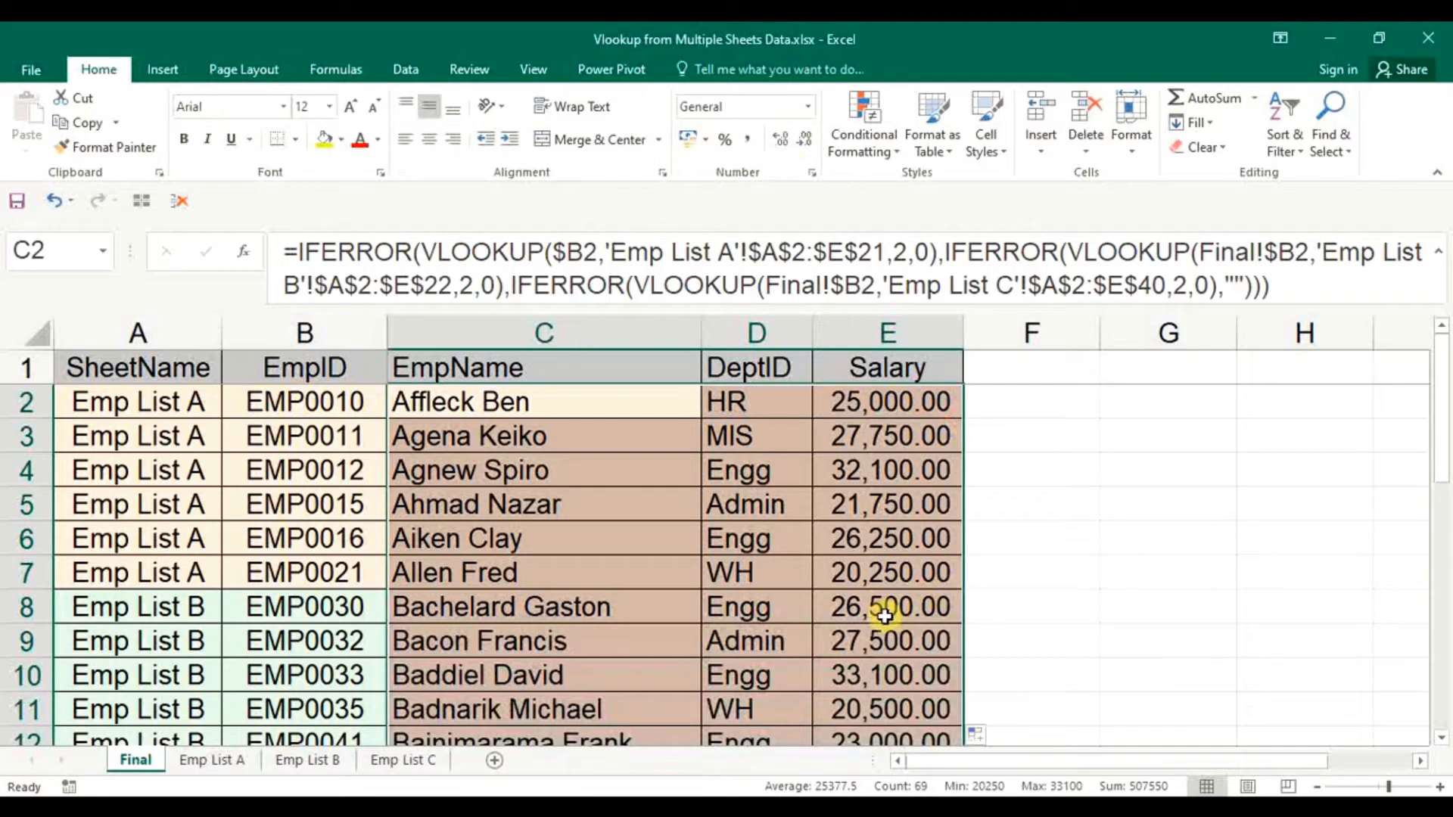
Examine the filled results at the end of the list, checking the formula in C22 against the employee IDs in B22:B24
scroll(867, 607, "down", 2)
scroll(867, 607, "down", 4)
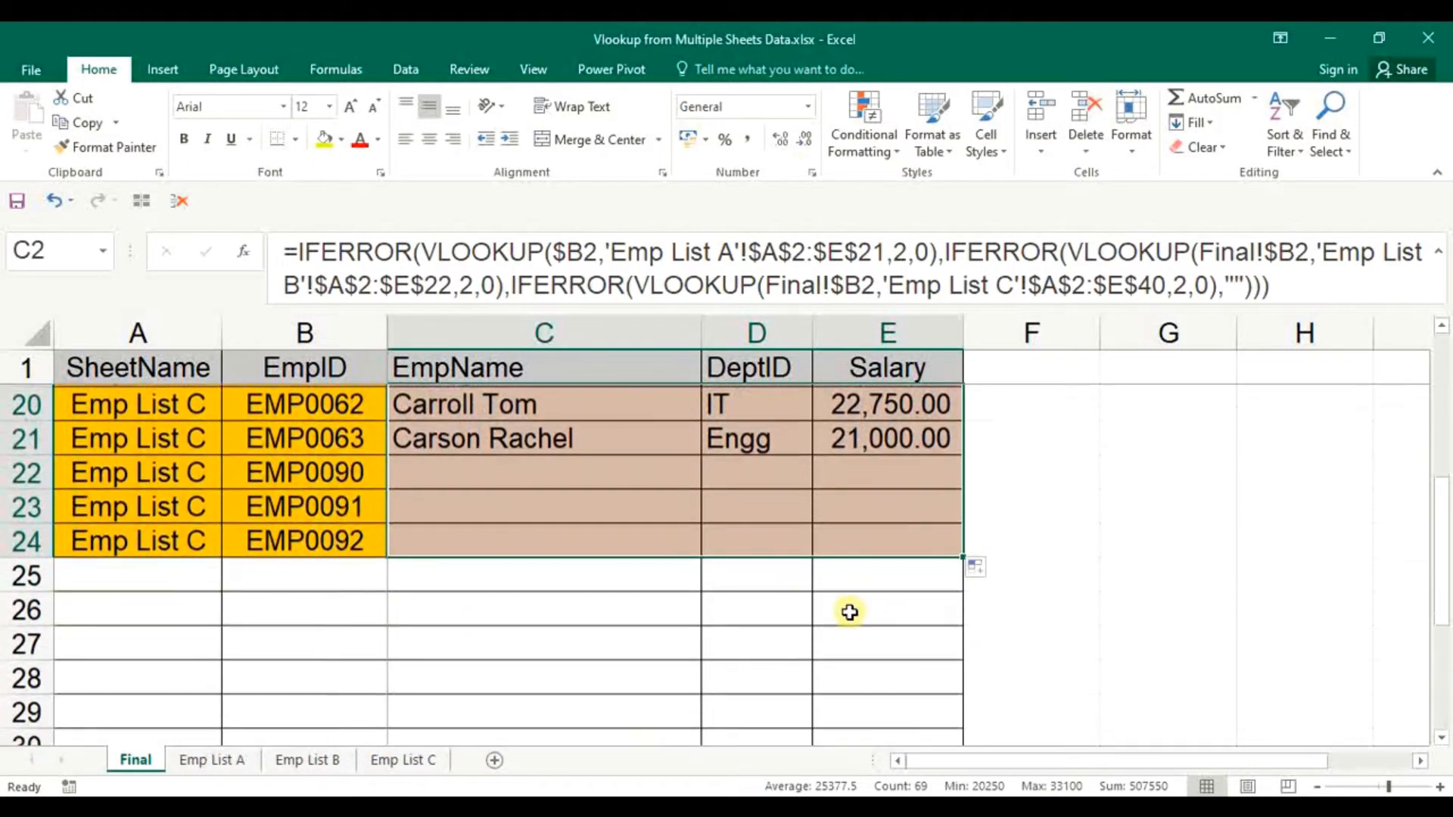
left_click(546, 468)
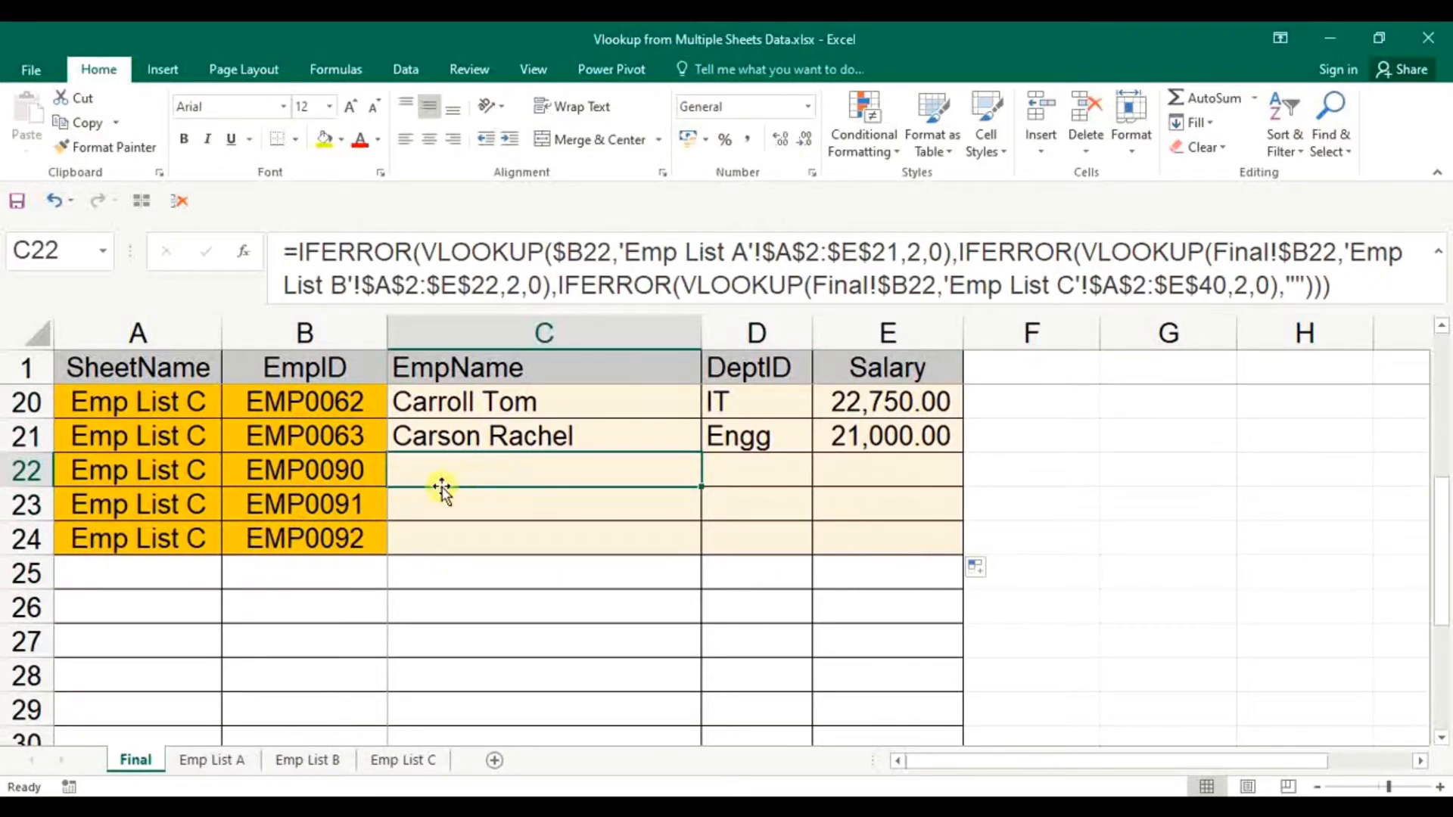
left_click_drag(350, 463, 350, 545)
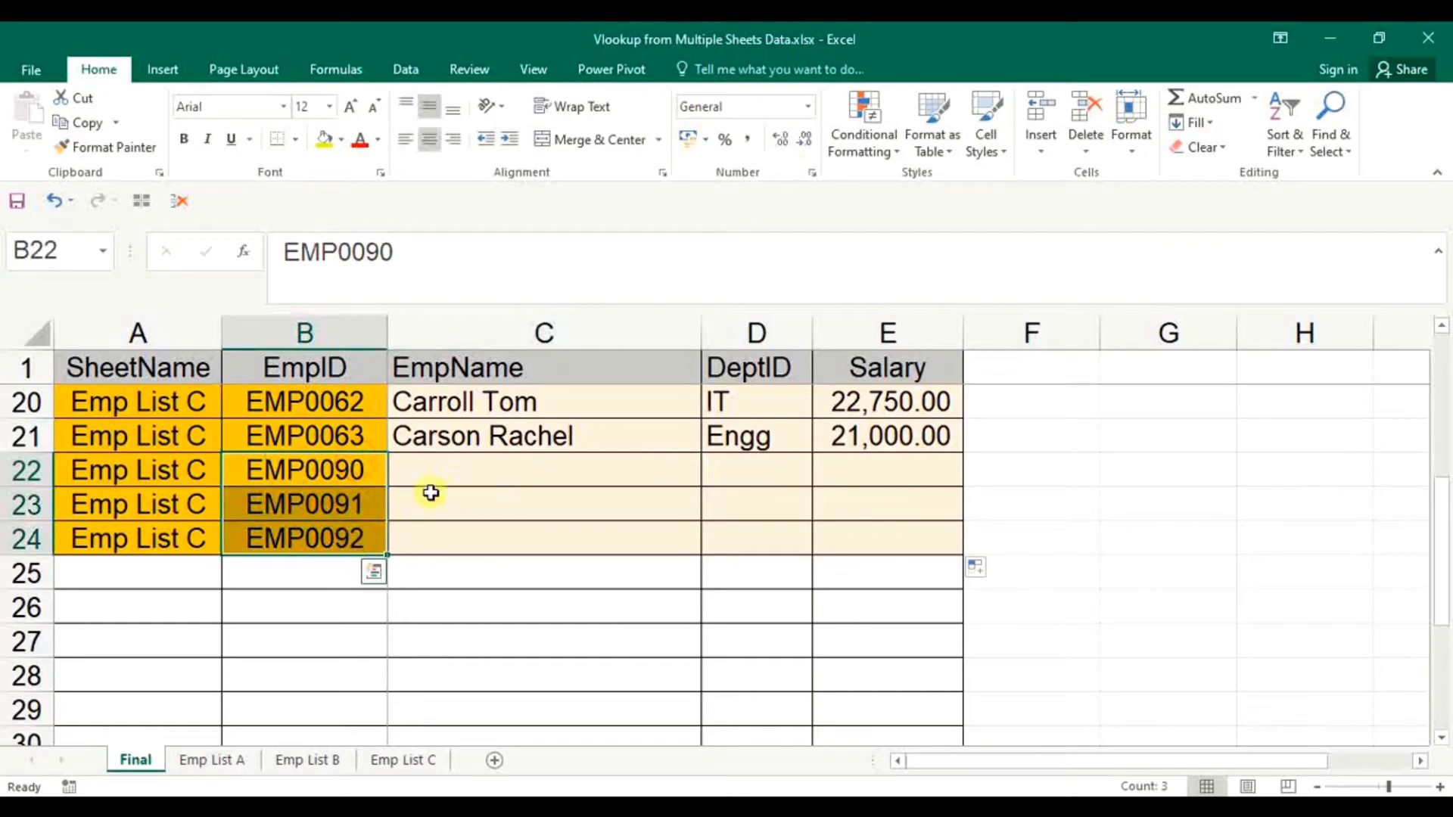
left_click(454, 471)
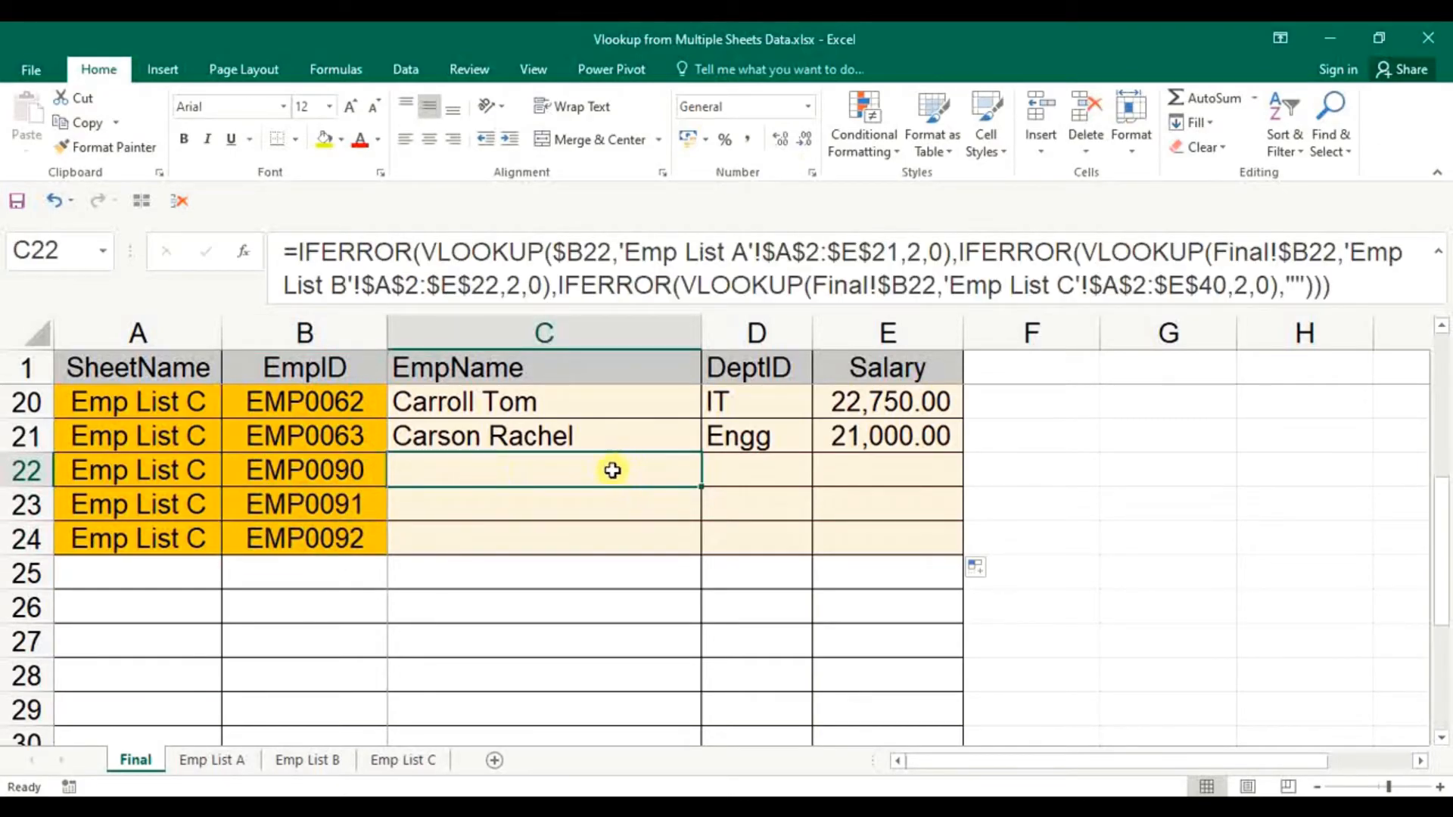
left_click_drag(356, 470, 368, 539)
left_click(479, 476)
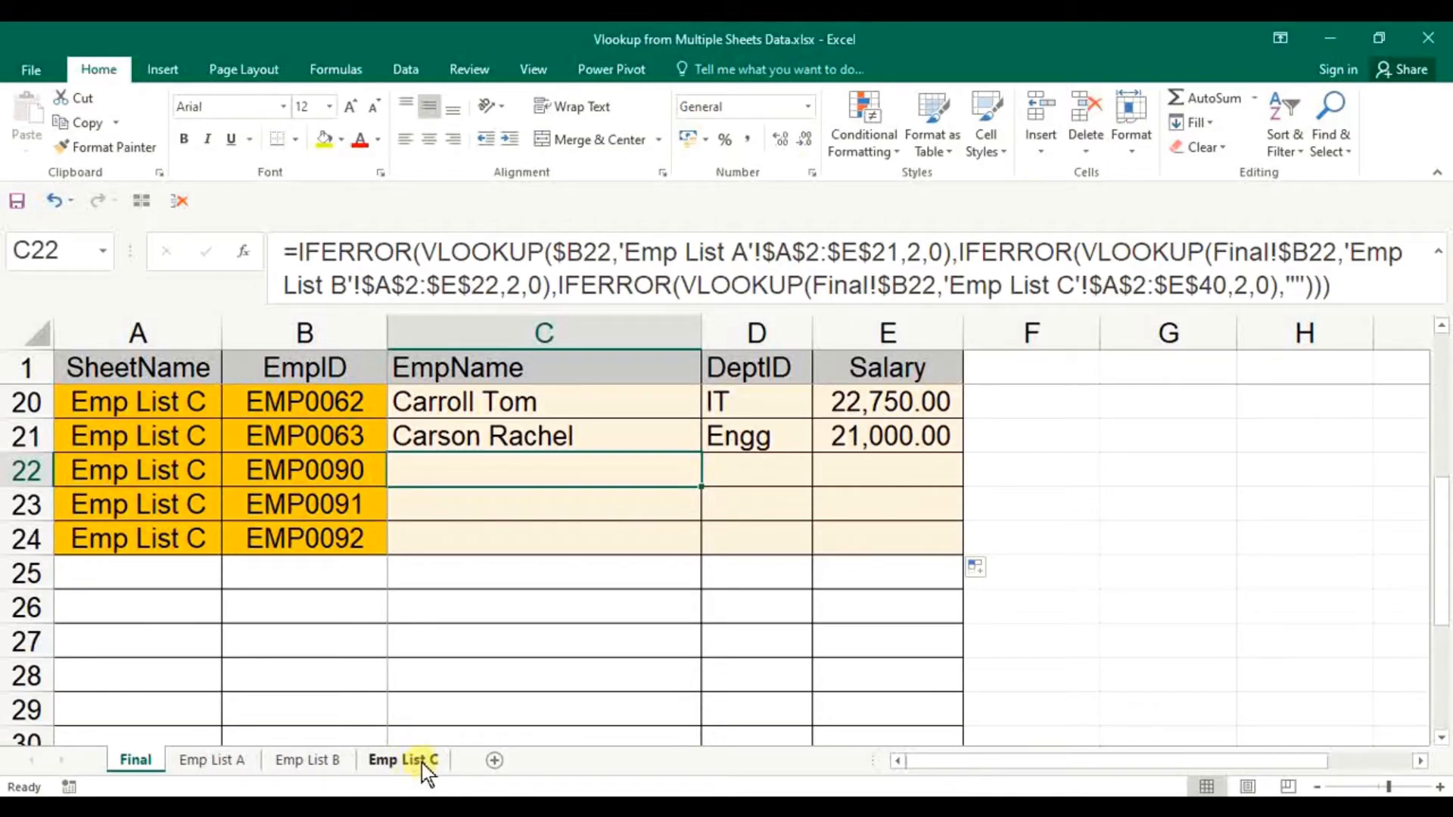
left_click(317, 504)
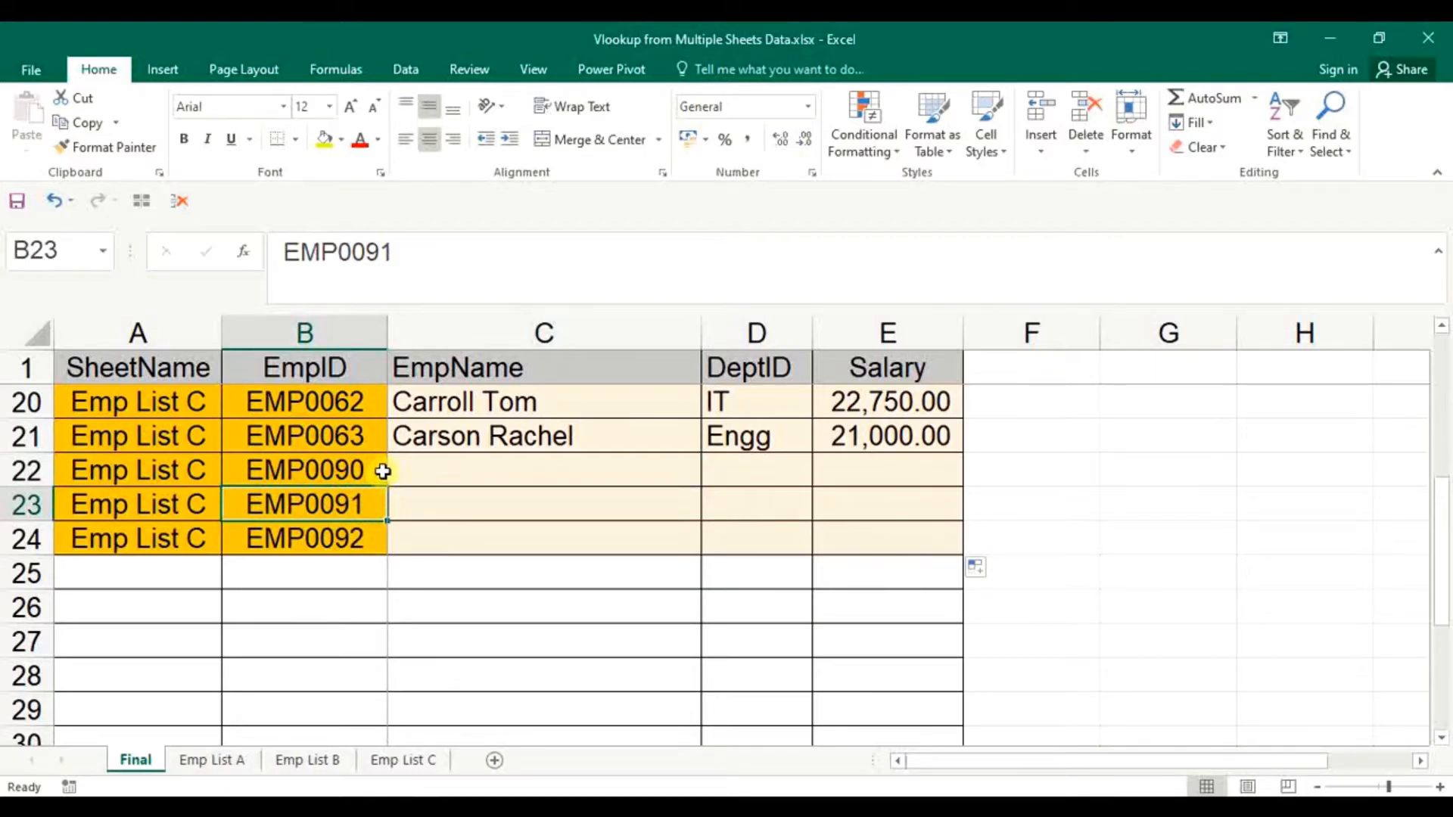
left_click(371, 541)
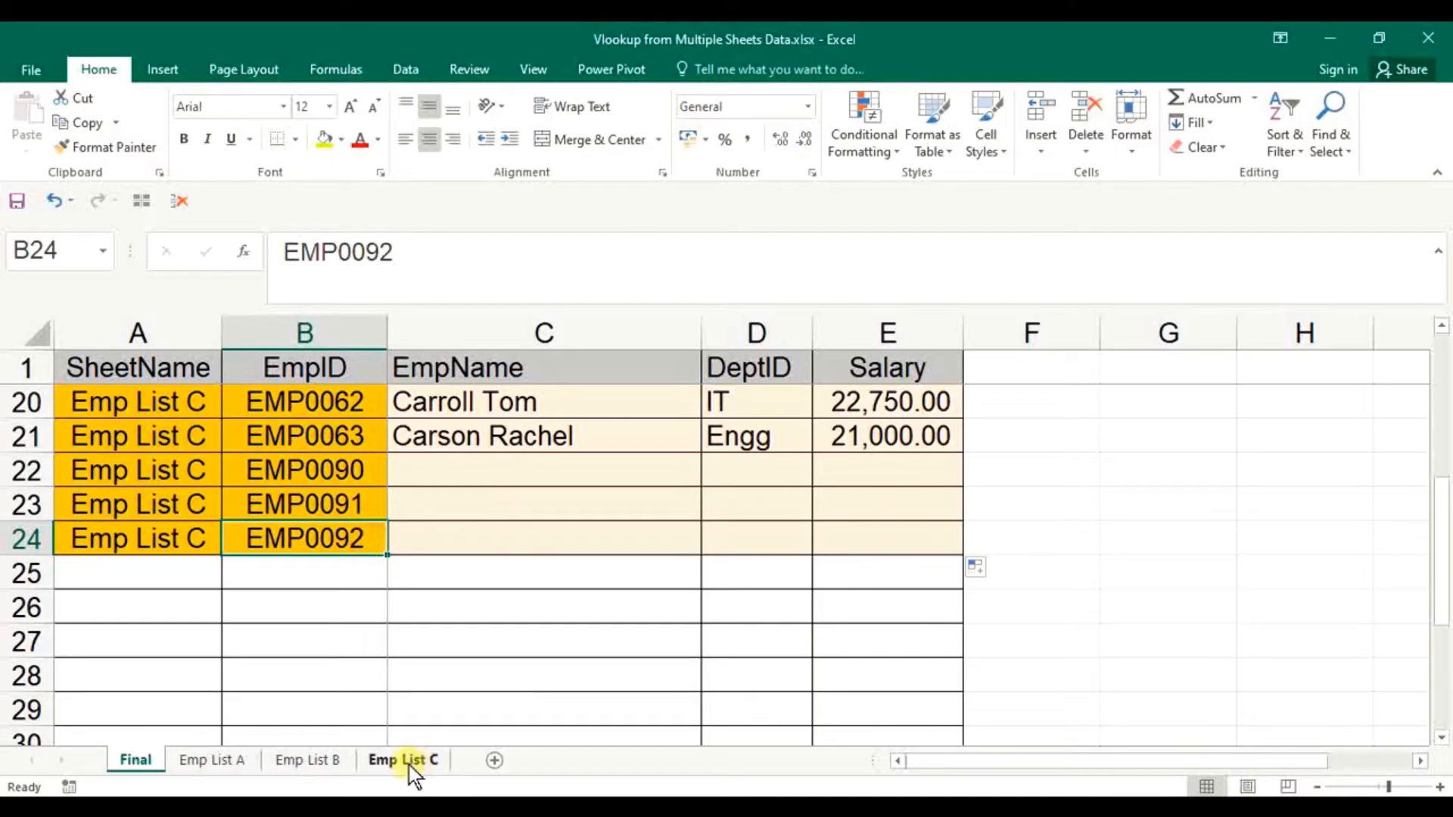
Check the end of the Emp List C sheet for the employee IDs EMP0090 to EMP0092
left_click(415, 760)
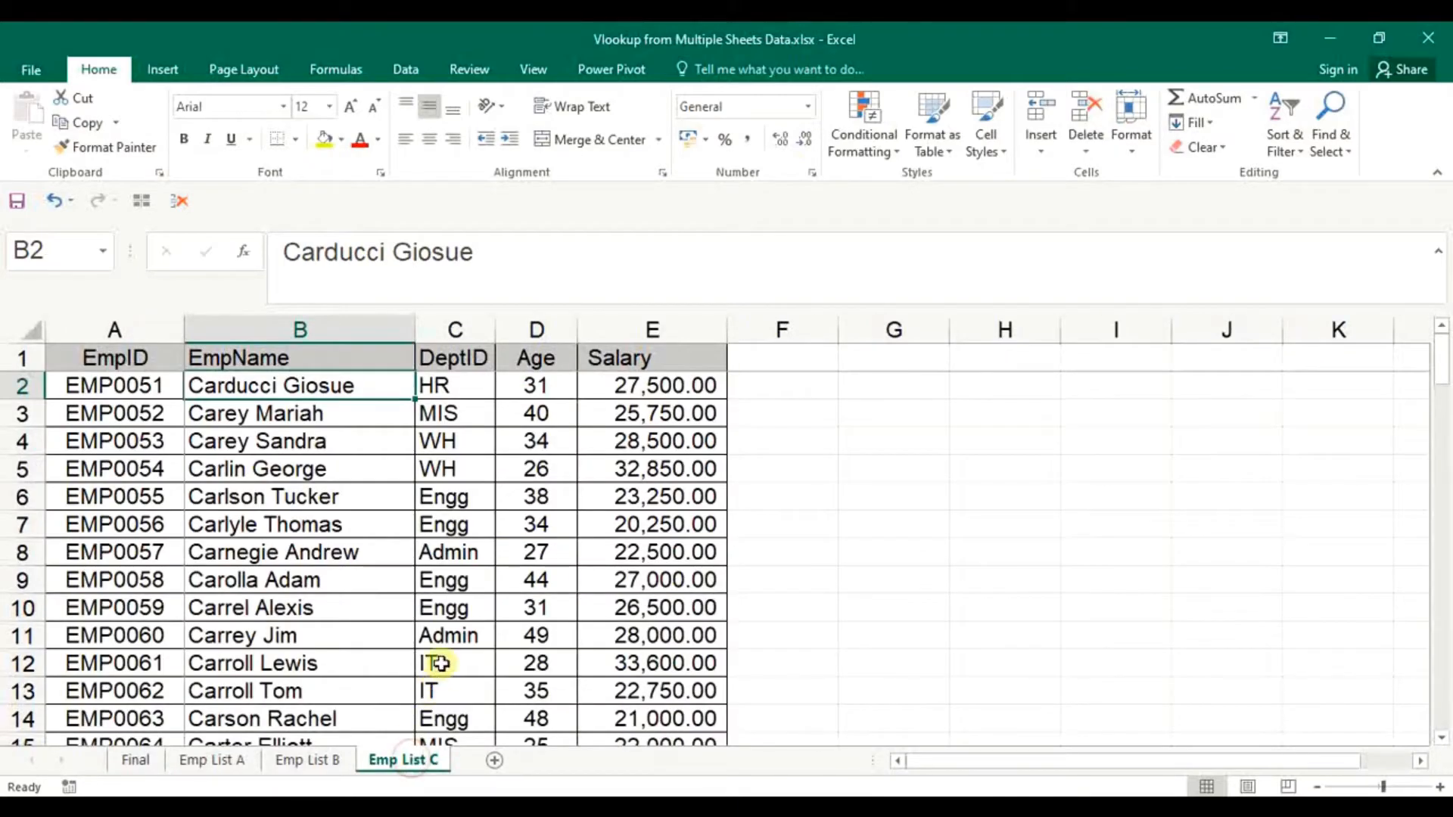
scroll(275, 583, "down", 2)
left_click(237, 583)
key("ctrl+Down")
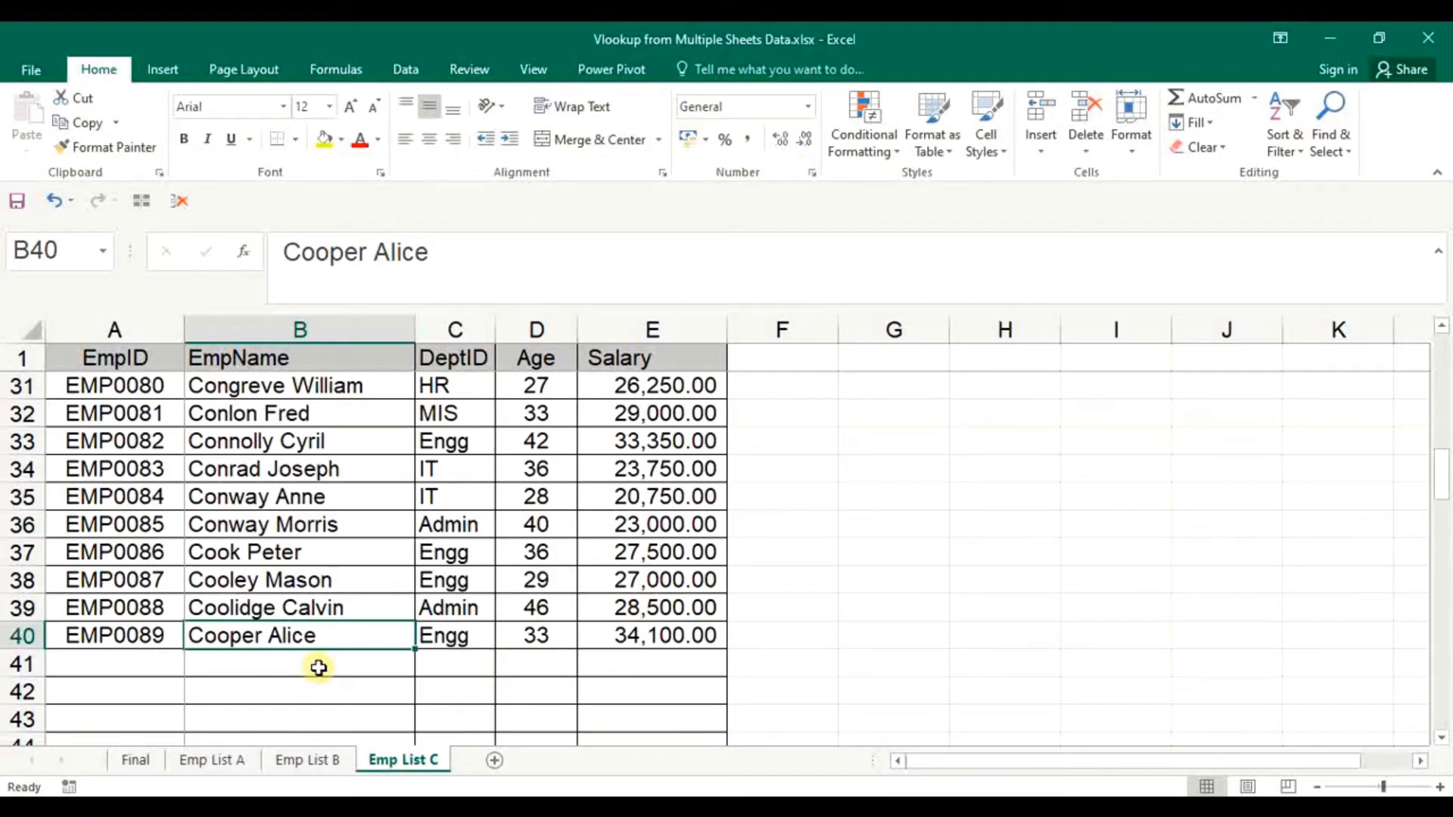
Back on Final, enlarge the formula bar and examine the empty-text fallback in C22's formula alongside the cells C22:E24
left_click(152, 755)
left_click(496, 468)
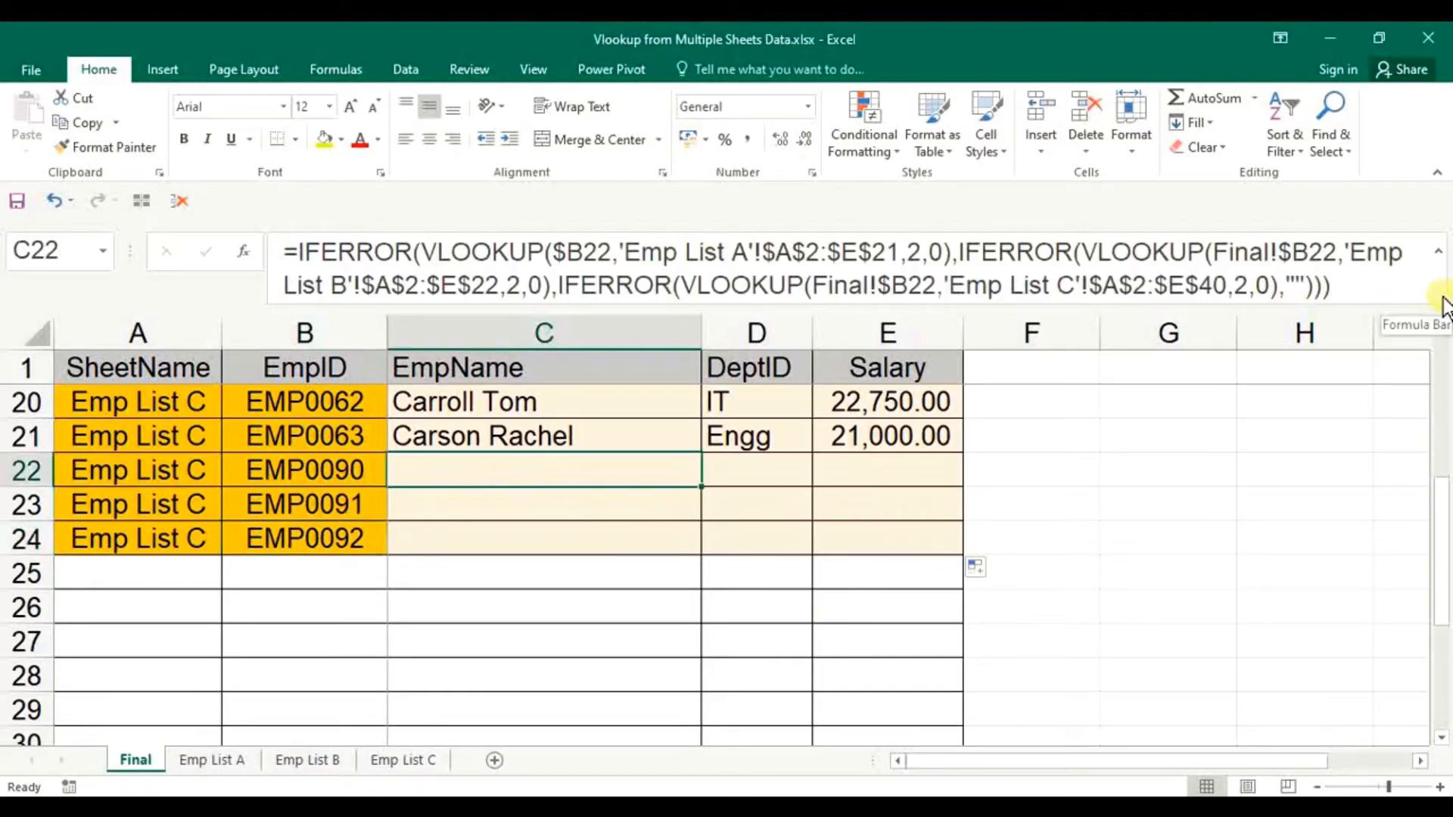
left_click_drag(1397, 308, 1397, 337)
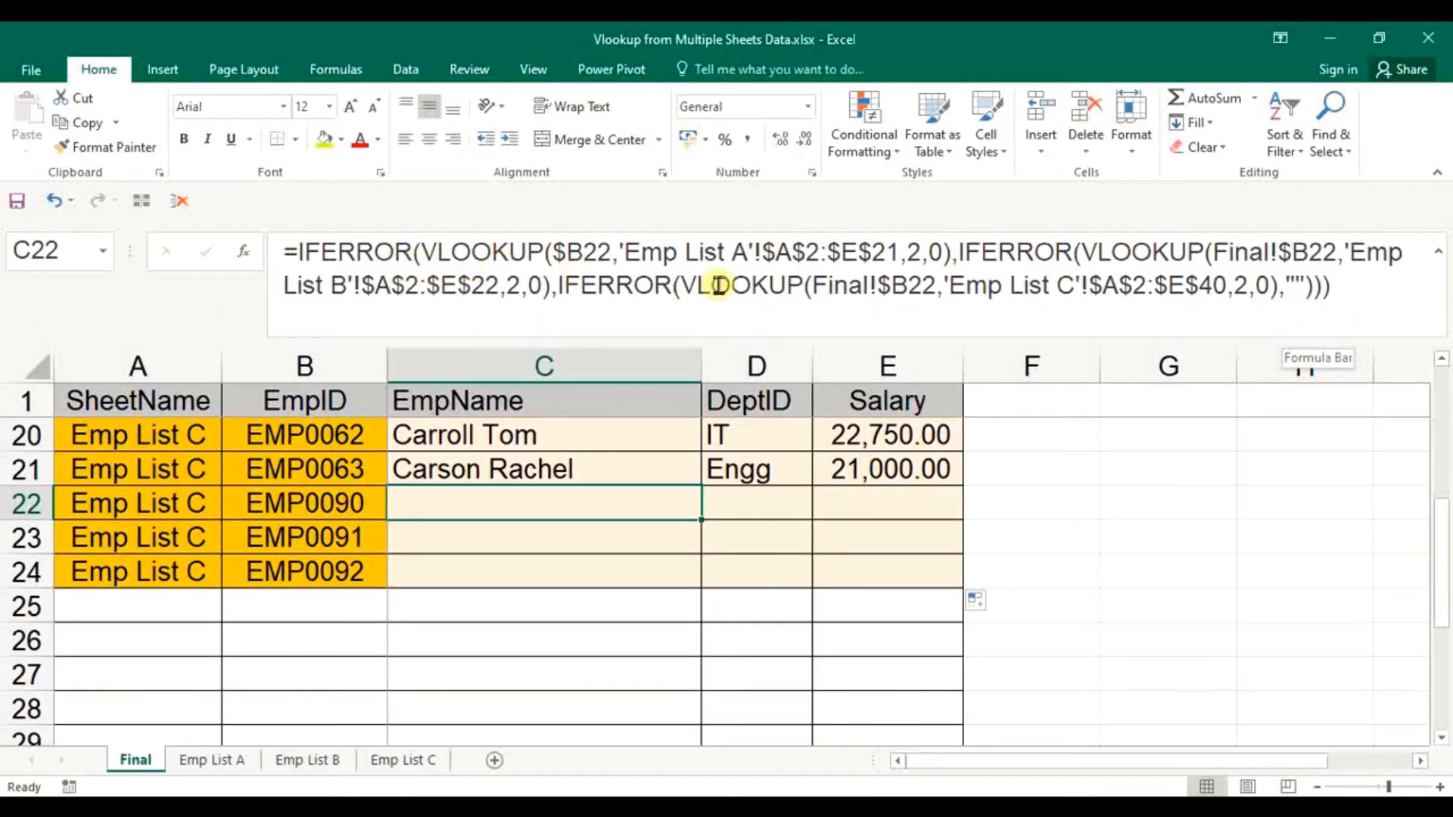
left_click(1297, 291)
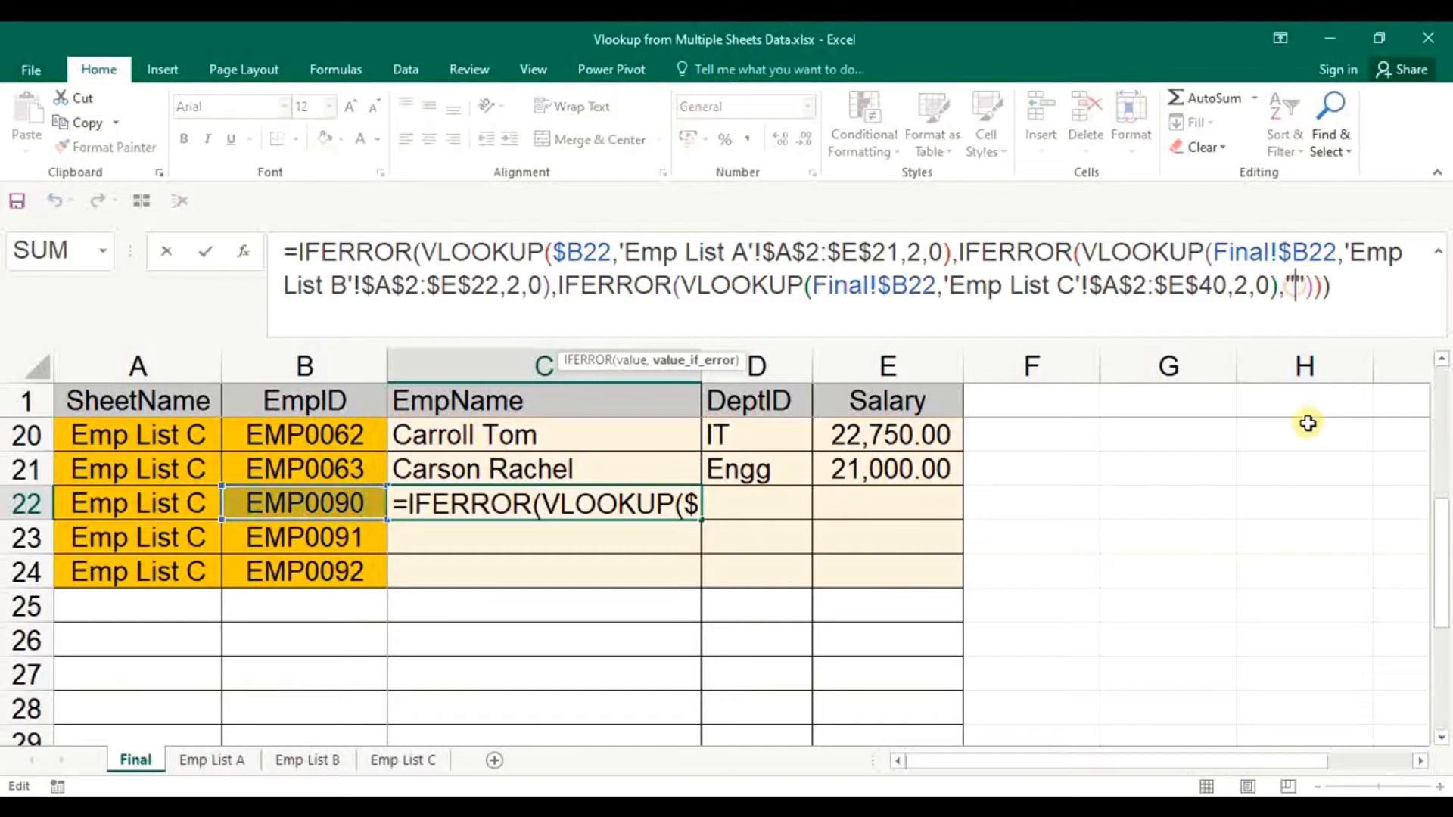
left_click(503, 502)
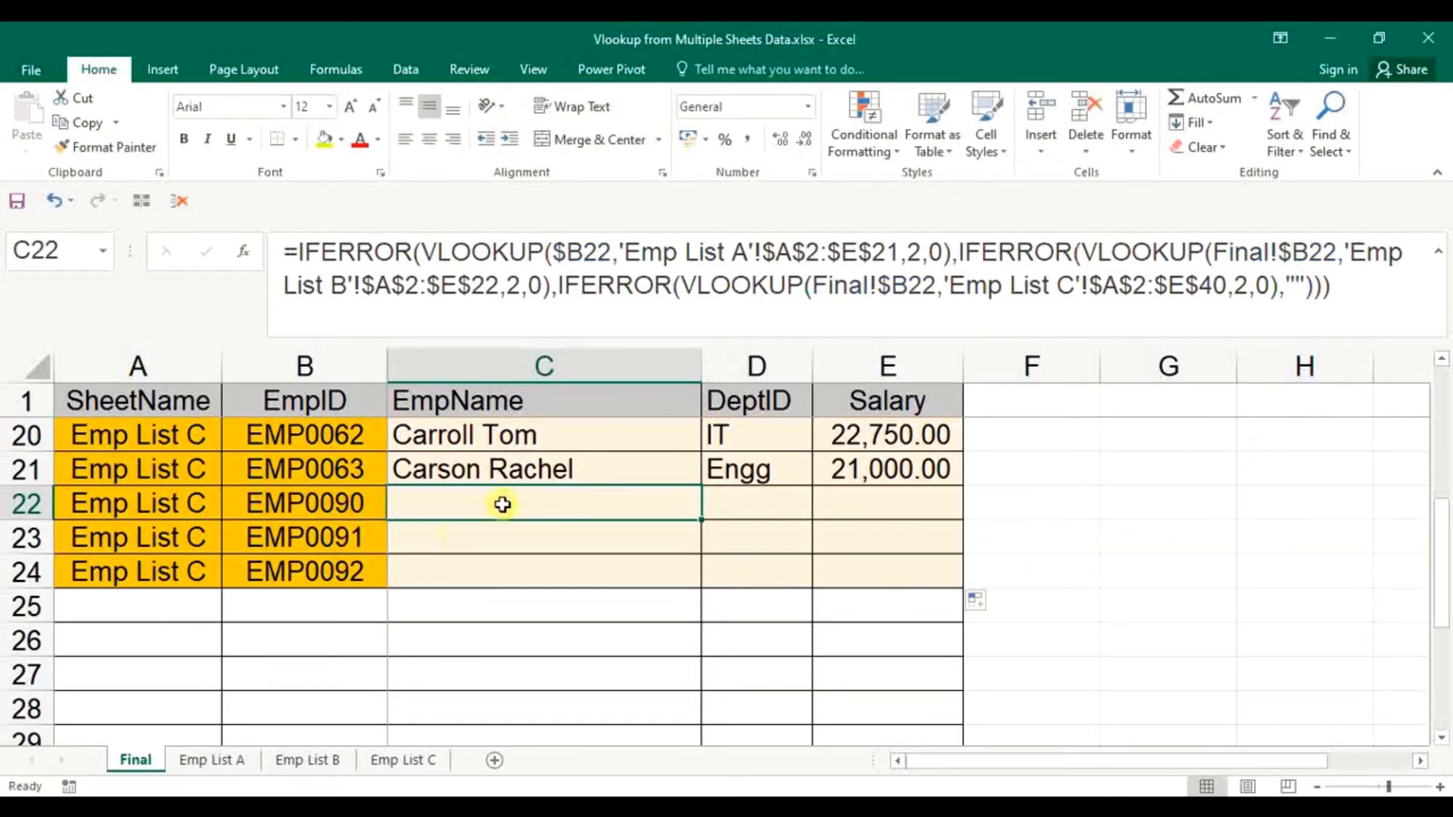
left_click_drag(503, 502, 856, 564)
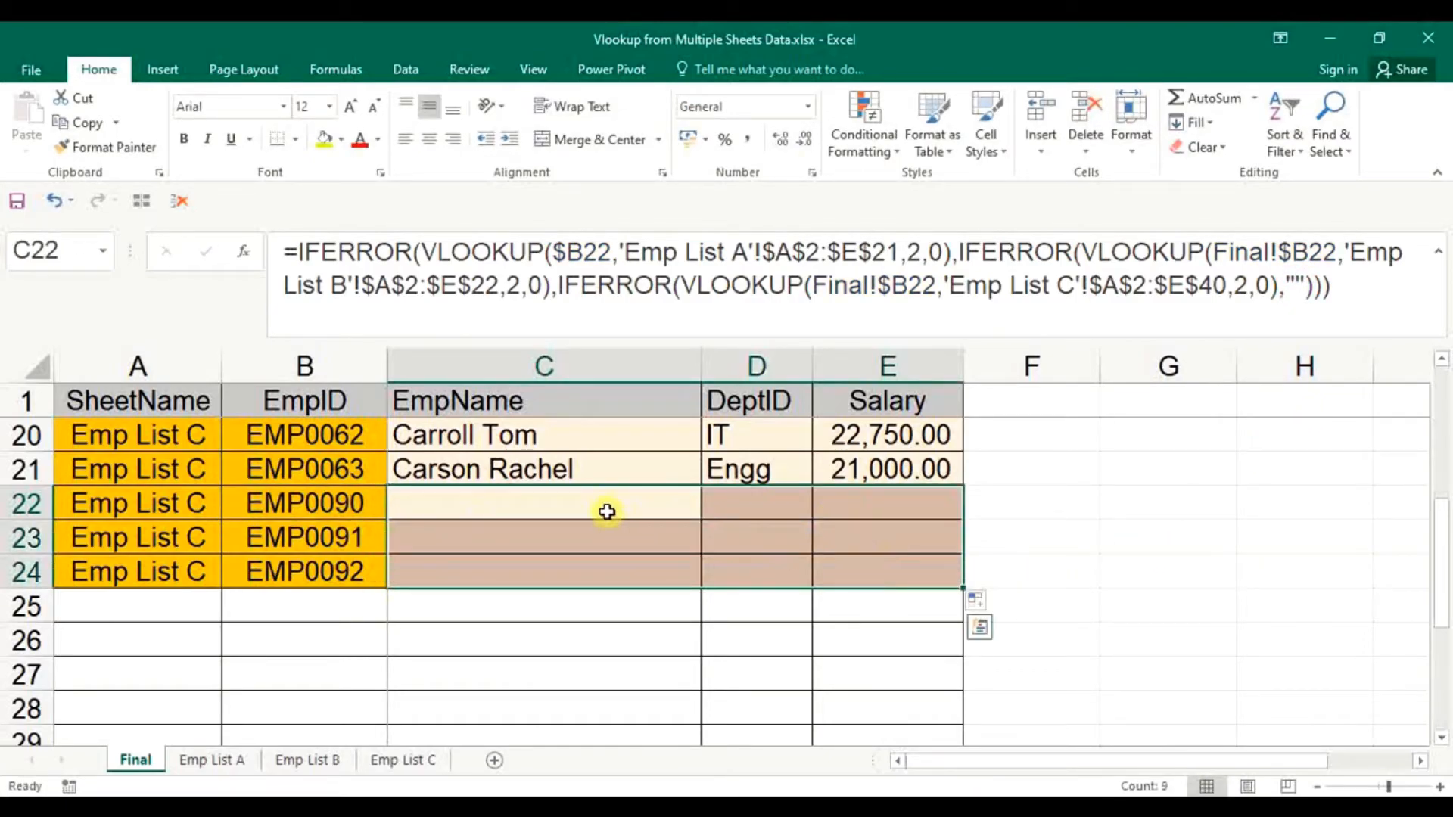
left_click(604, 509)
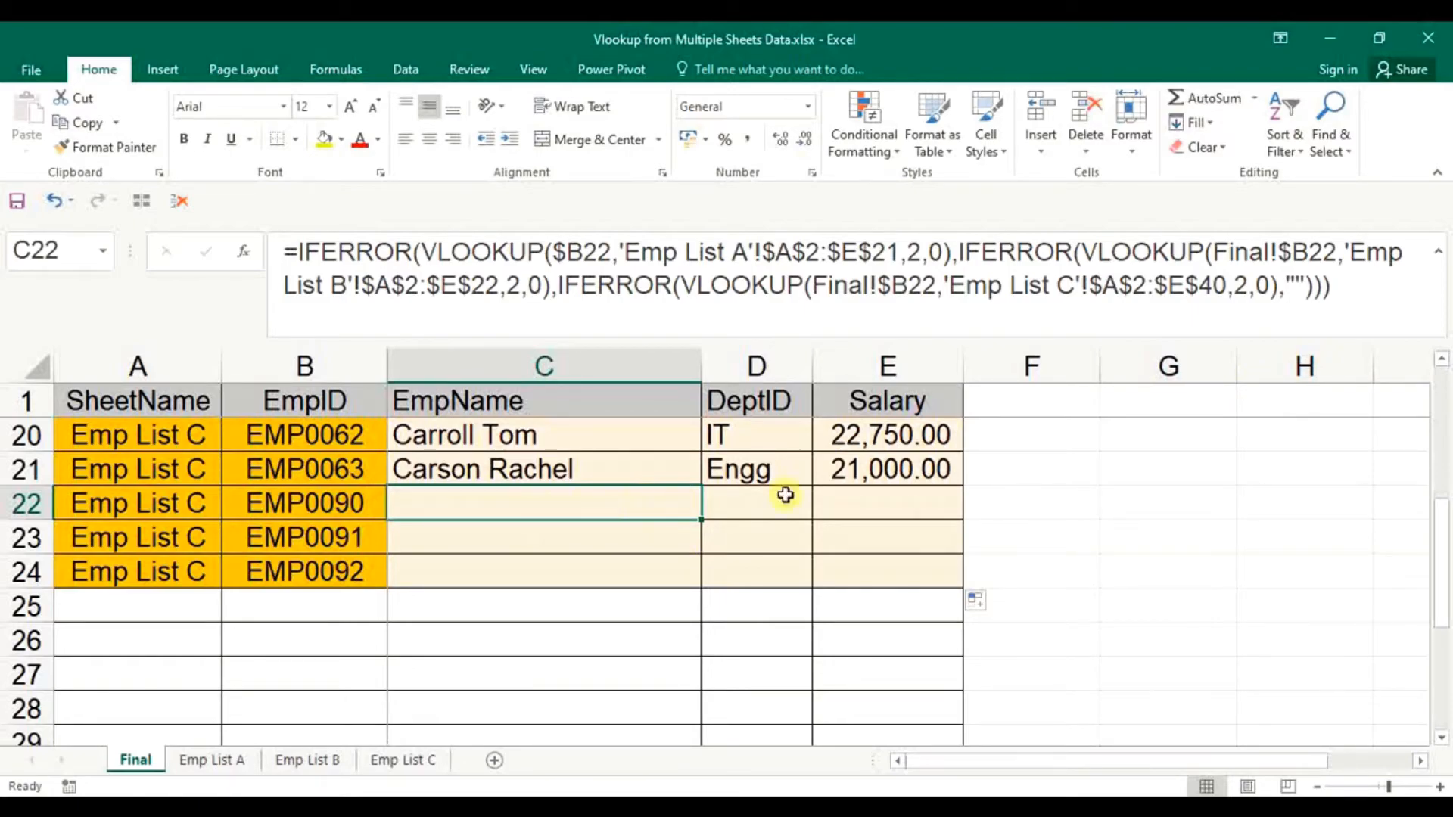
In C22, set the Value_if_error argument of the innermost IFERROR to "N/A" and enter the formula
left_click(1294, 287)
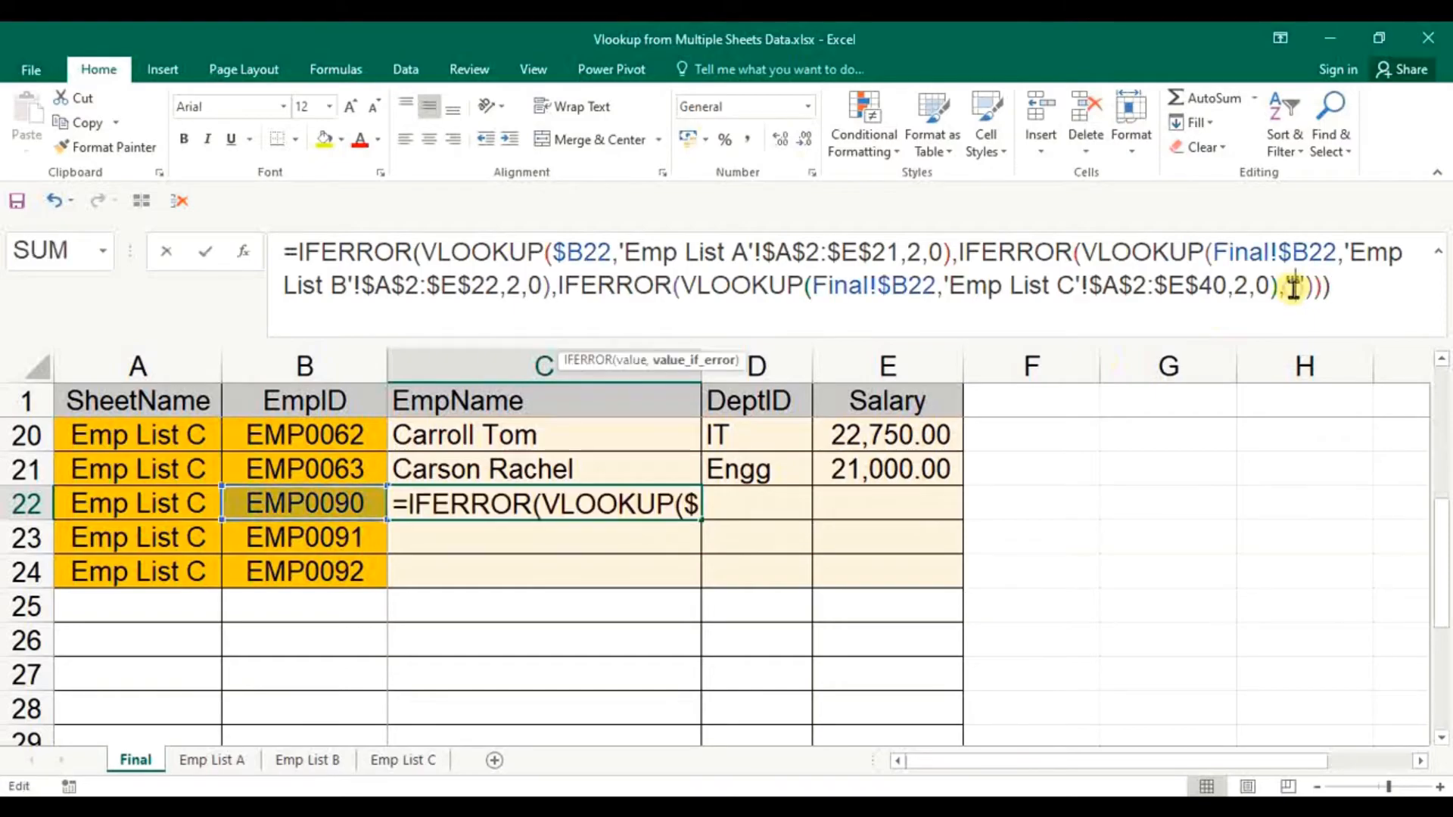
key("shift+F3")
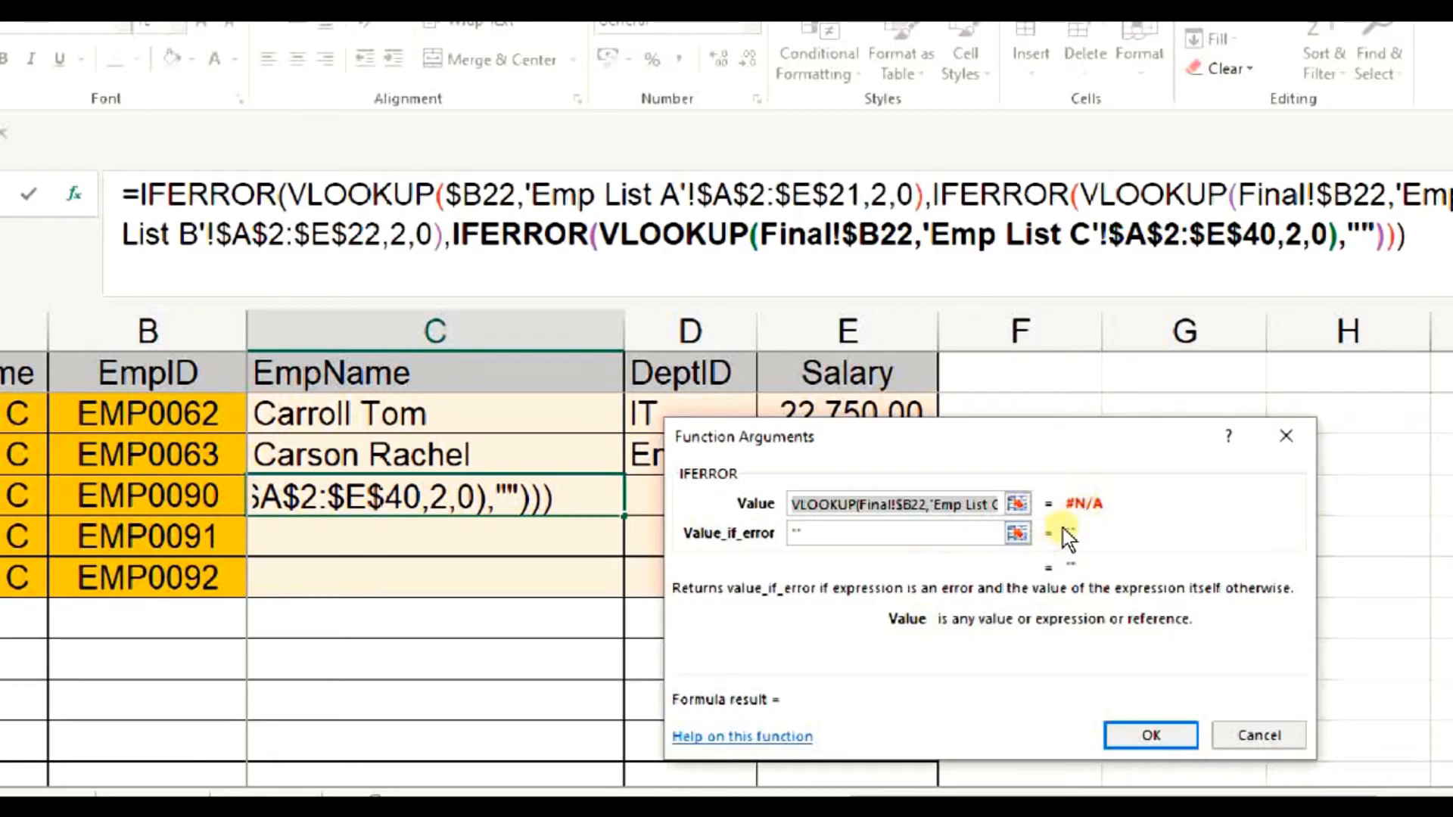
left_click(866, 535)
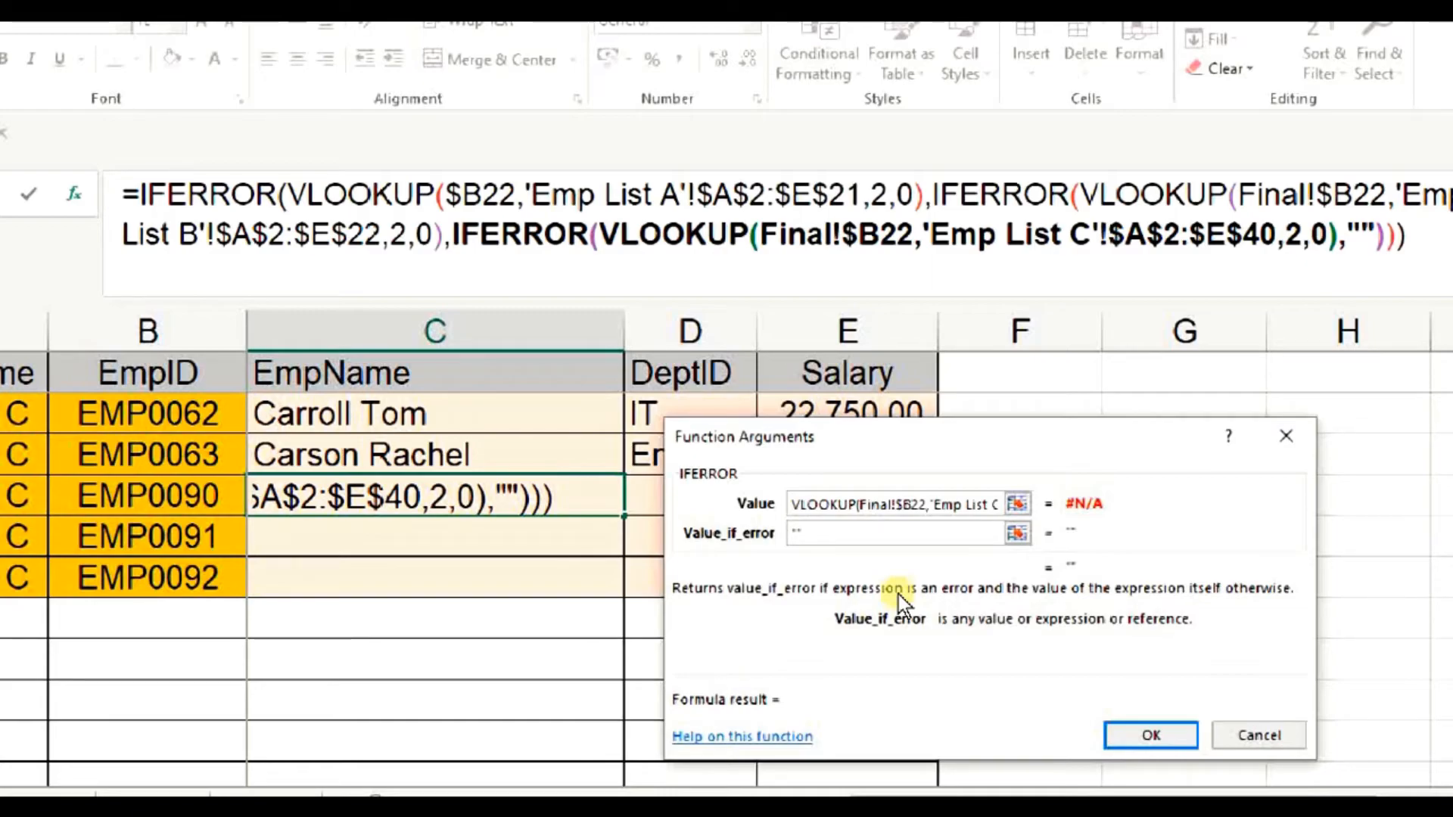
key("BackSpace")
key("BackSpace")
type("\"N/A")
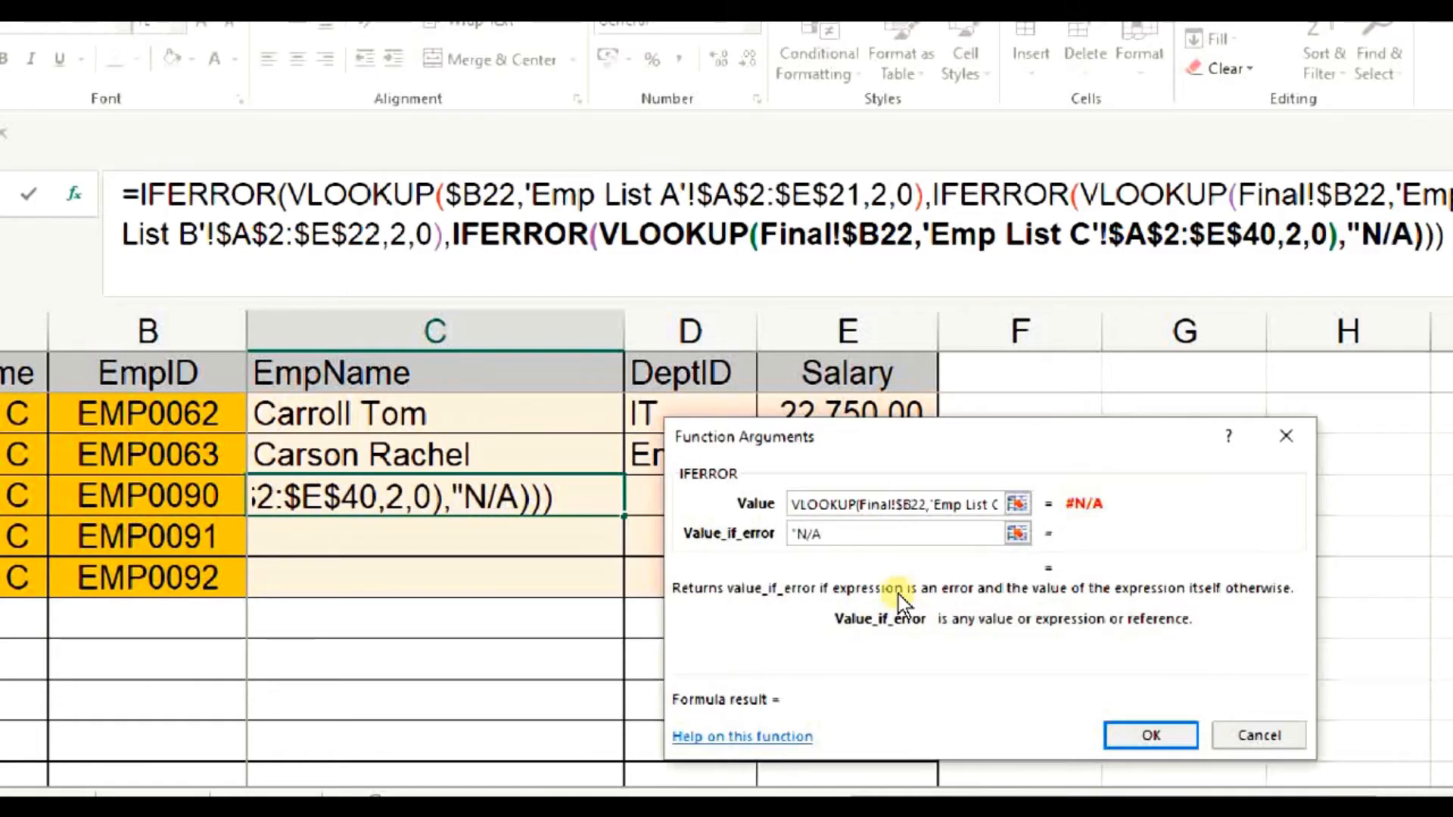
type("\"")
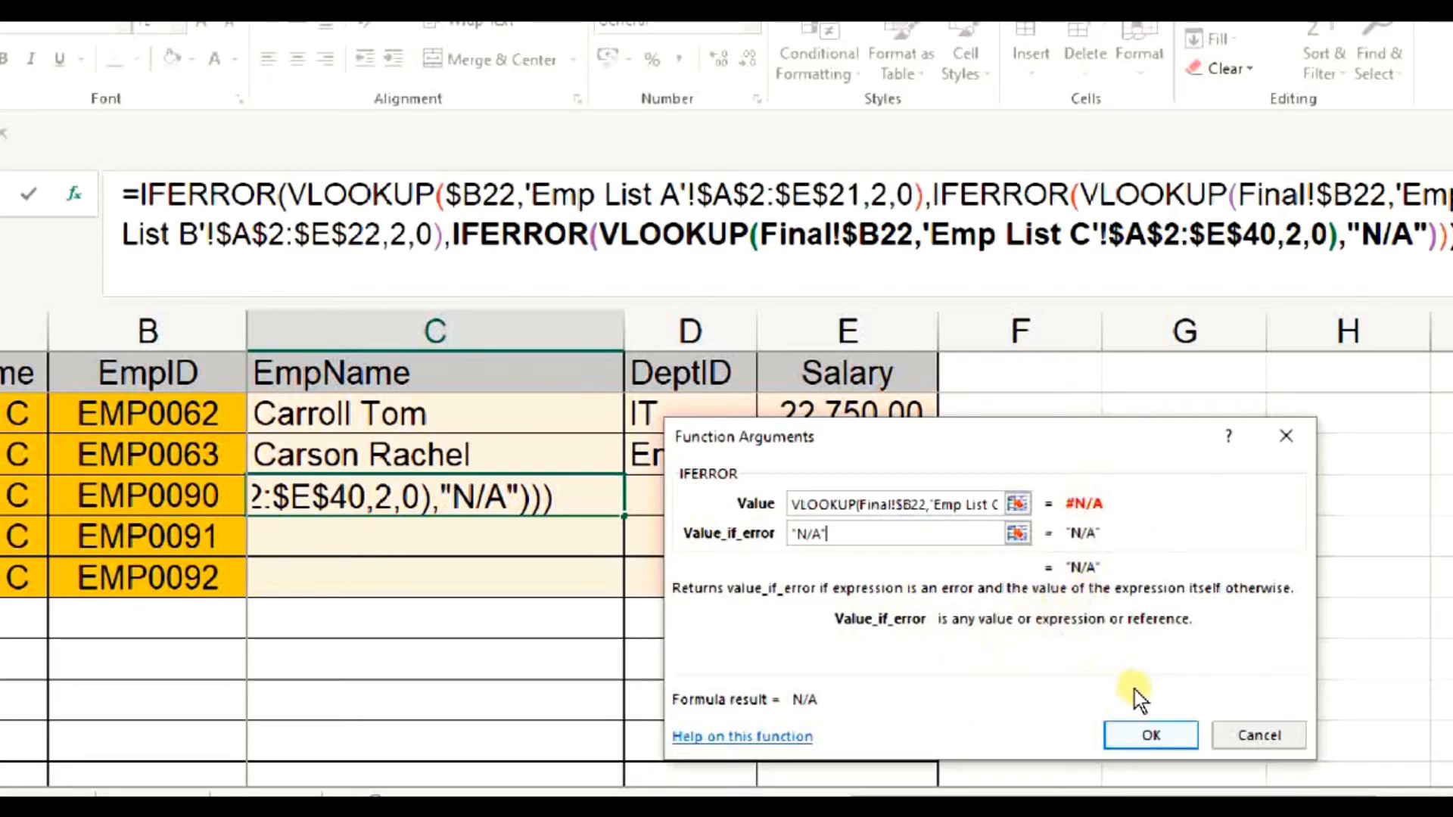
left_click(1139, 710)
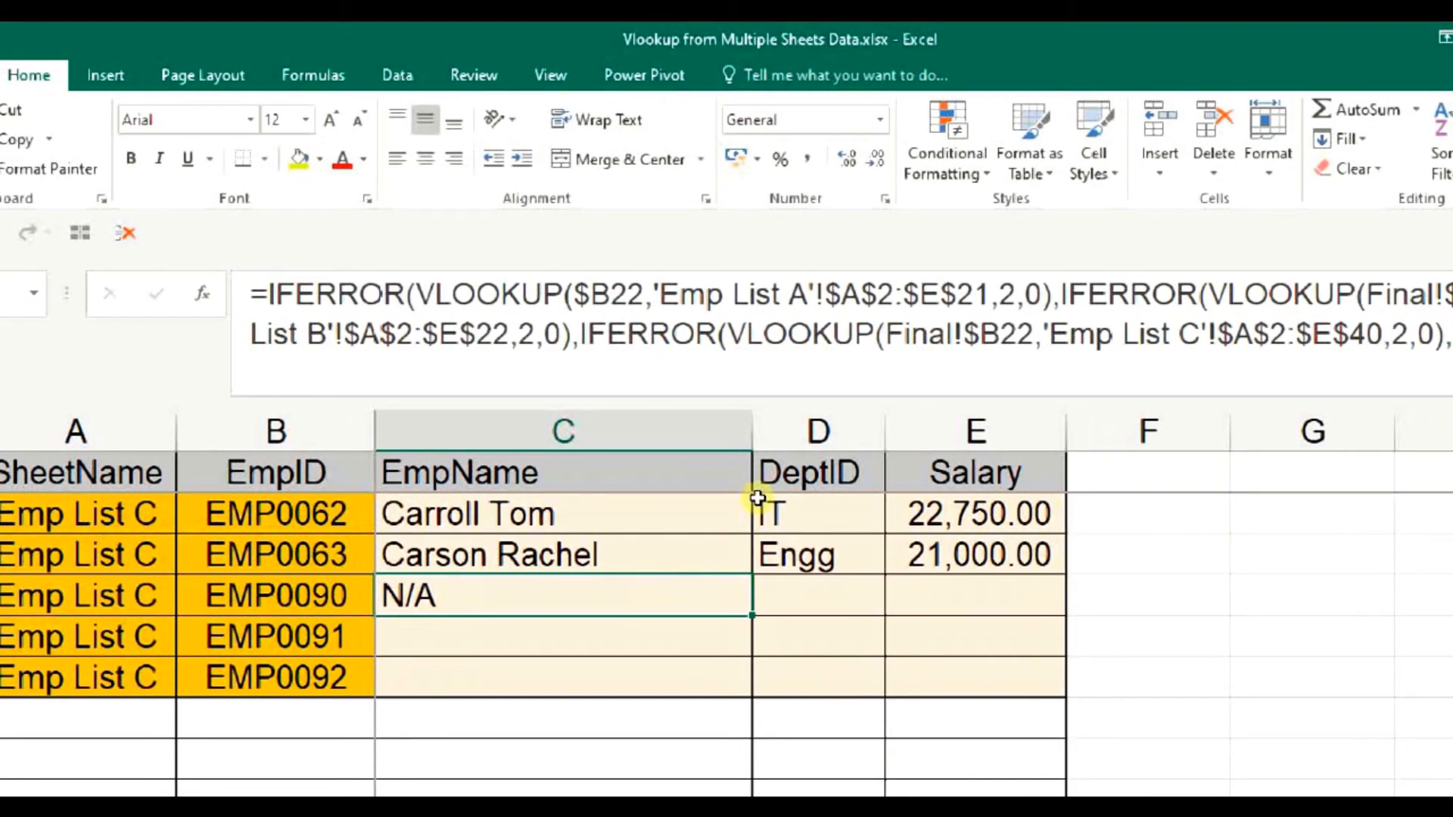
In D22, replace the empty-text fallback of the innermost IFERROR with "N/A" and enter the formula
key("Right")
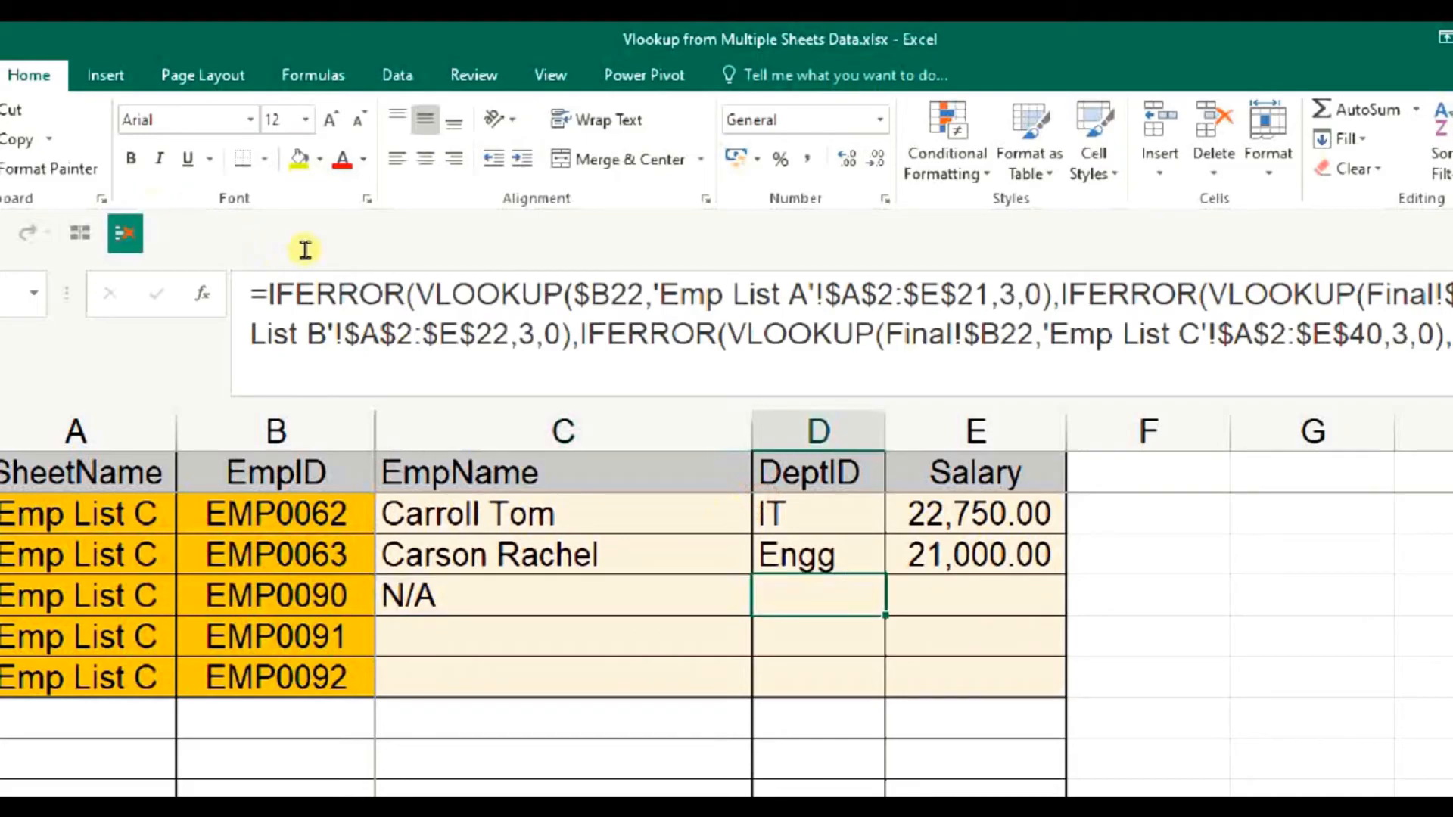
left_click(497, 246)
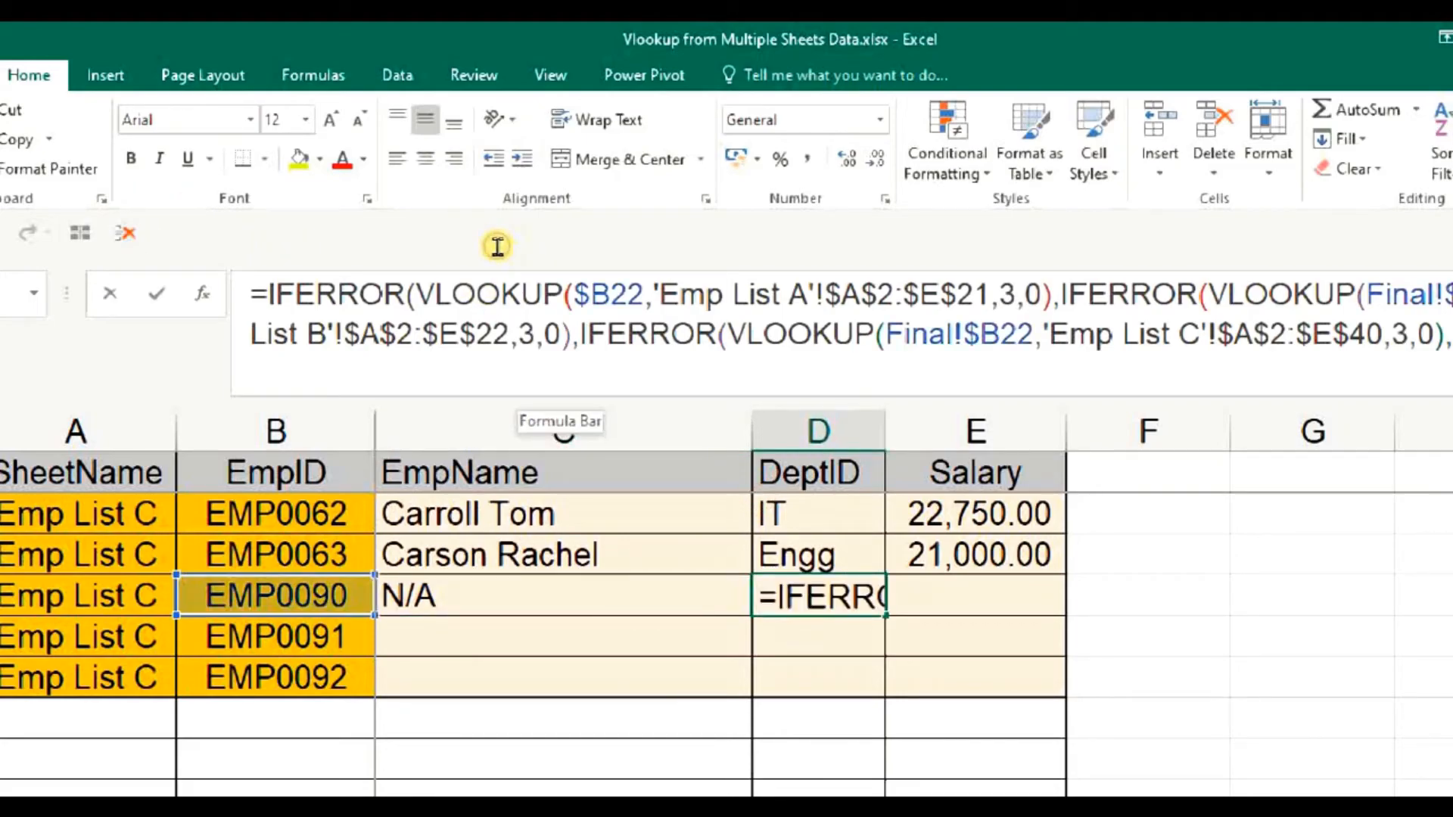
key("shift+F3")
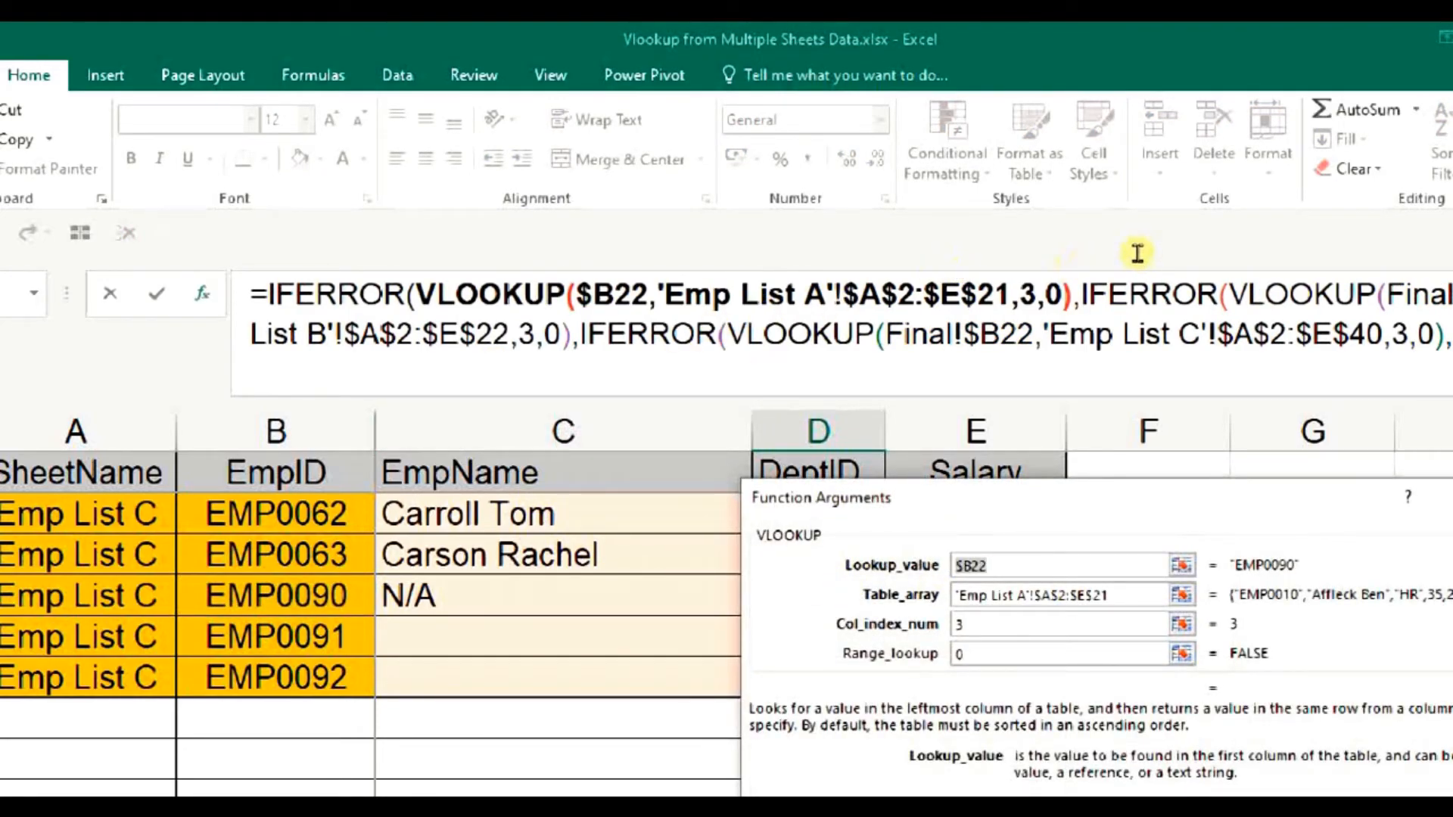
left_click(1249, 295)
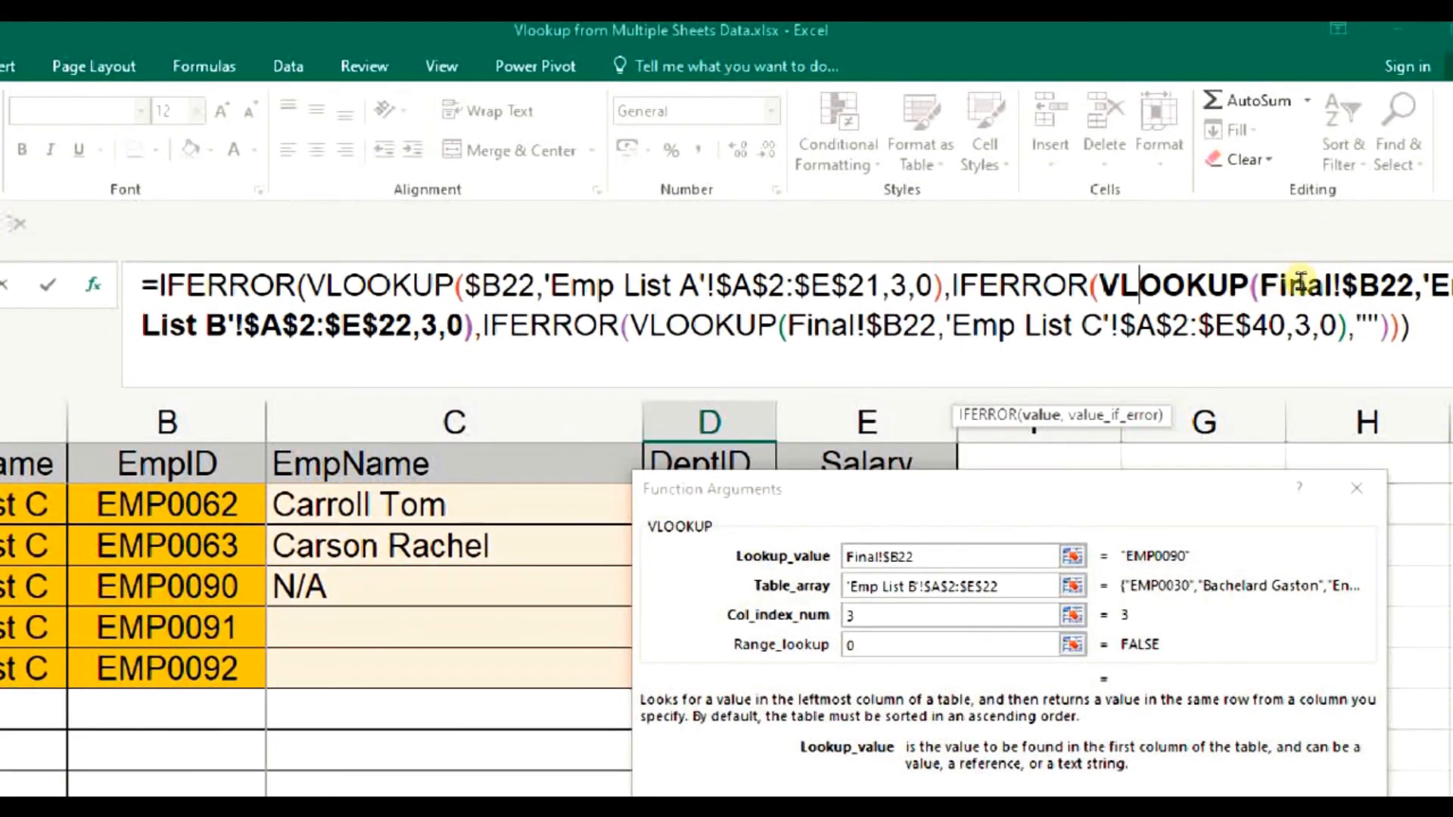
left_click(1380, 326)
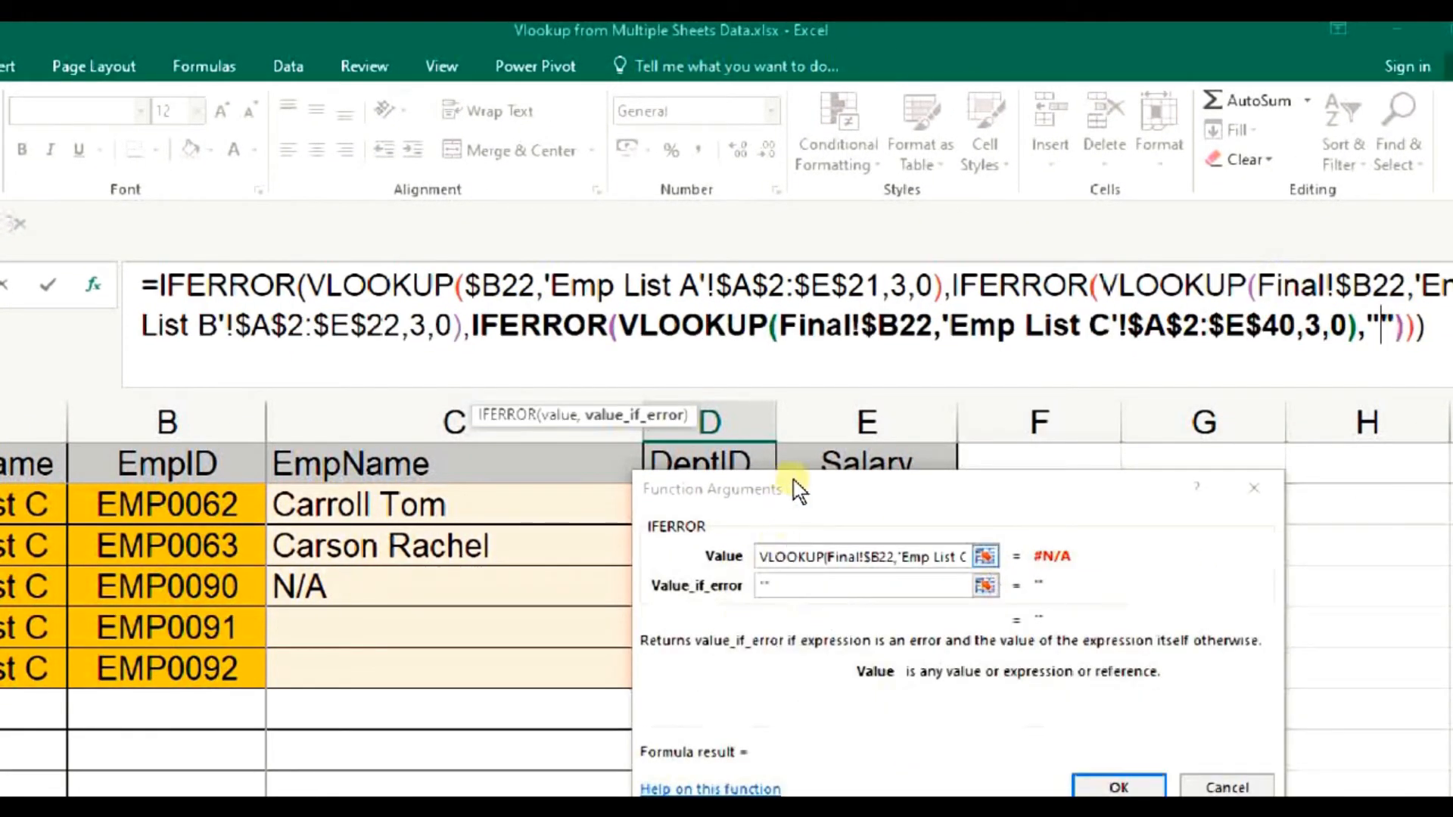
left_click(830, 498)
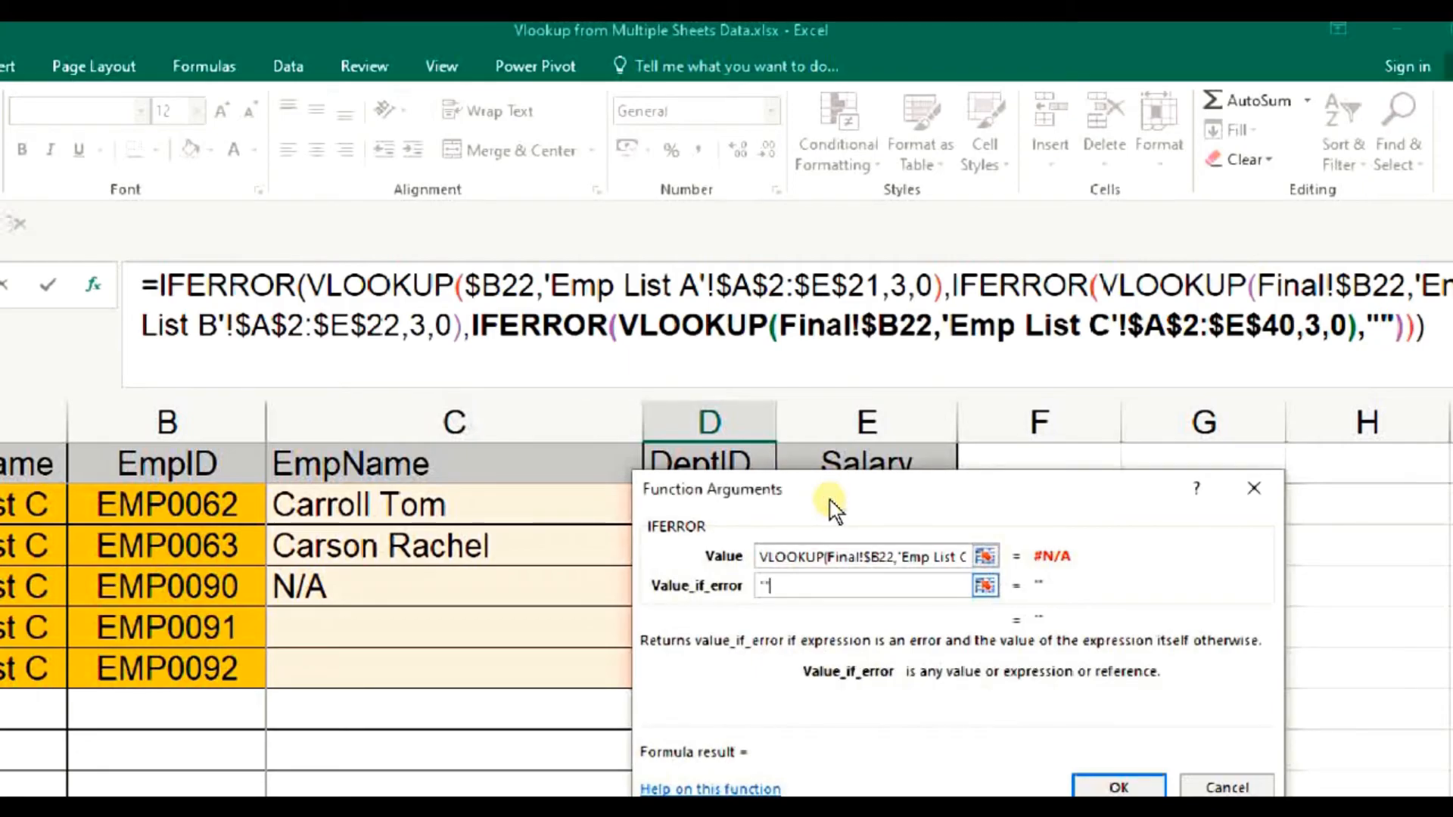
type("N/A")
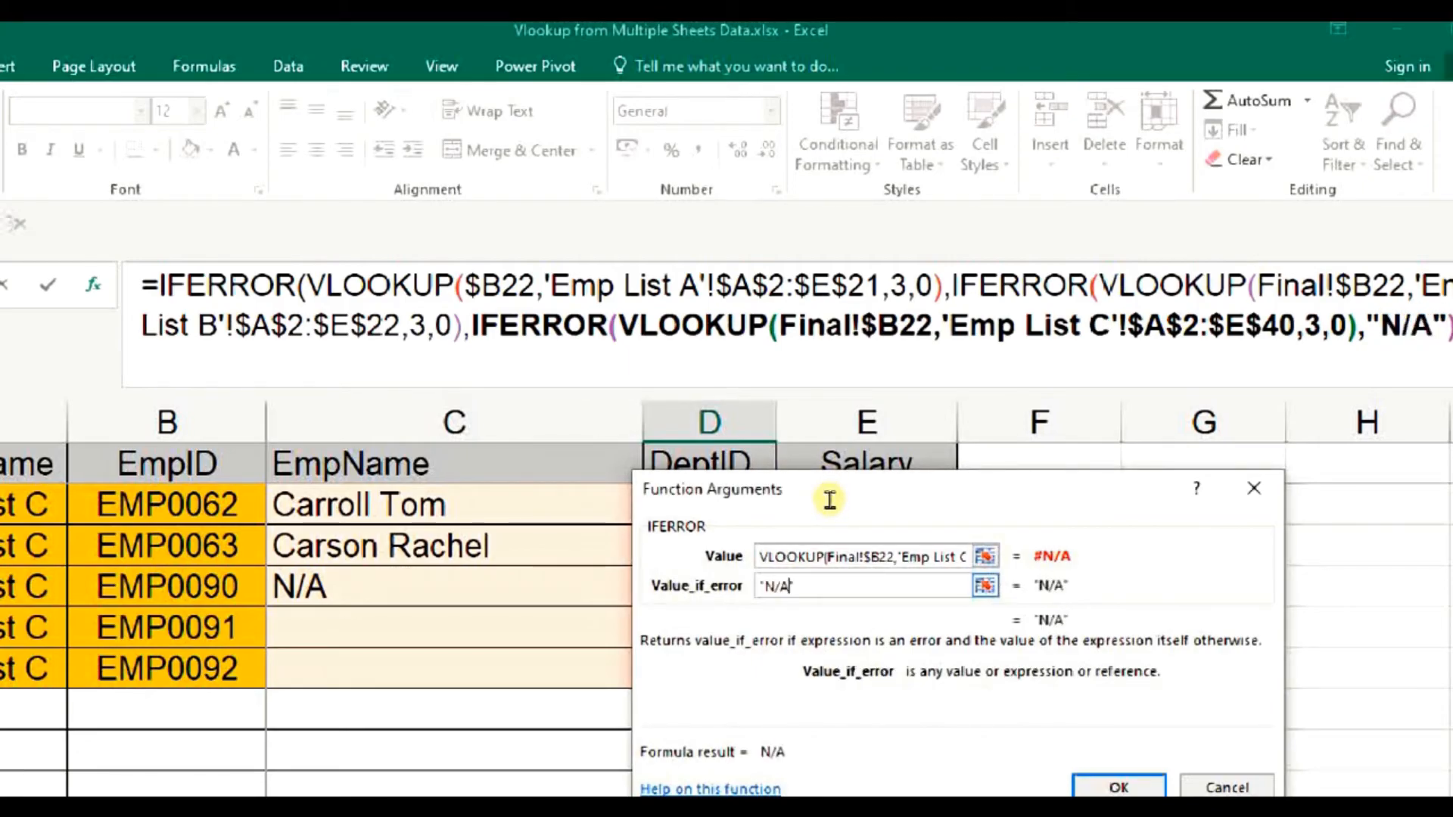
key("Return")
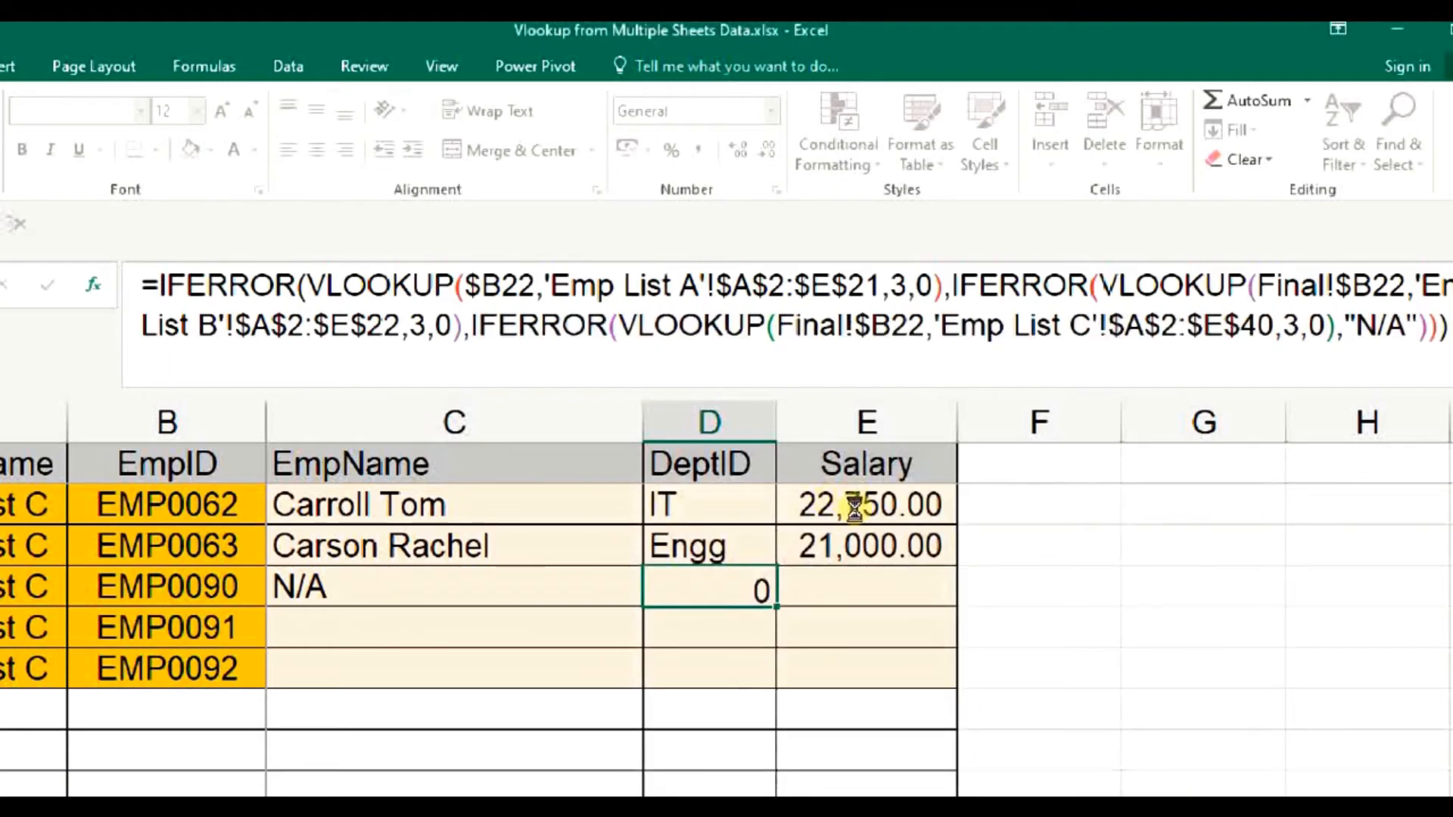
In E22, change the Value_if_error of the innermost IFERROR to "N/A" and enter the salary formula
key("Right")
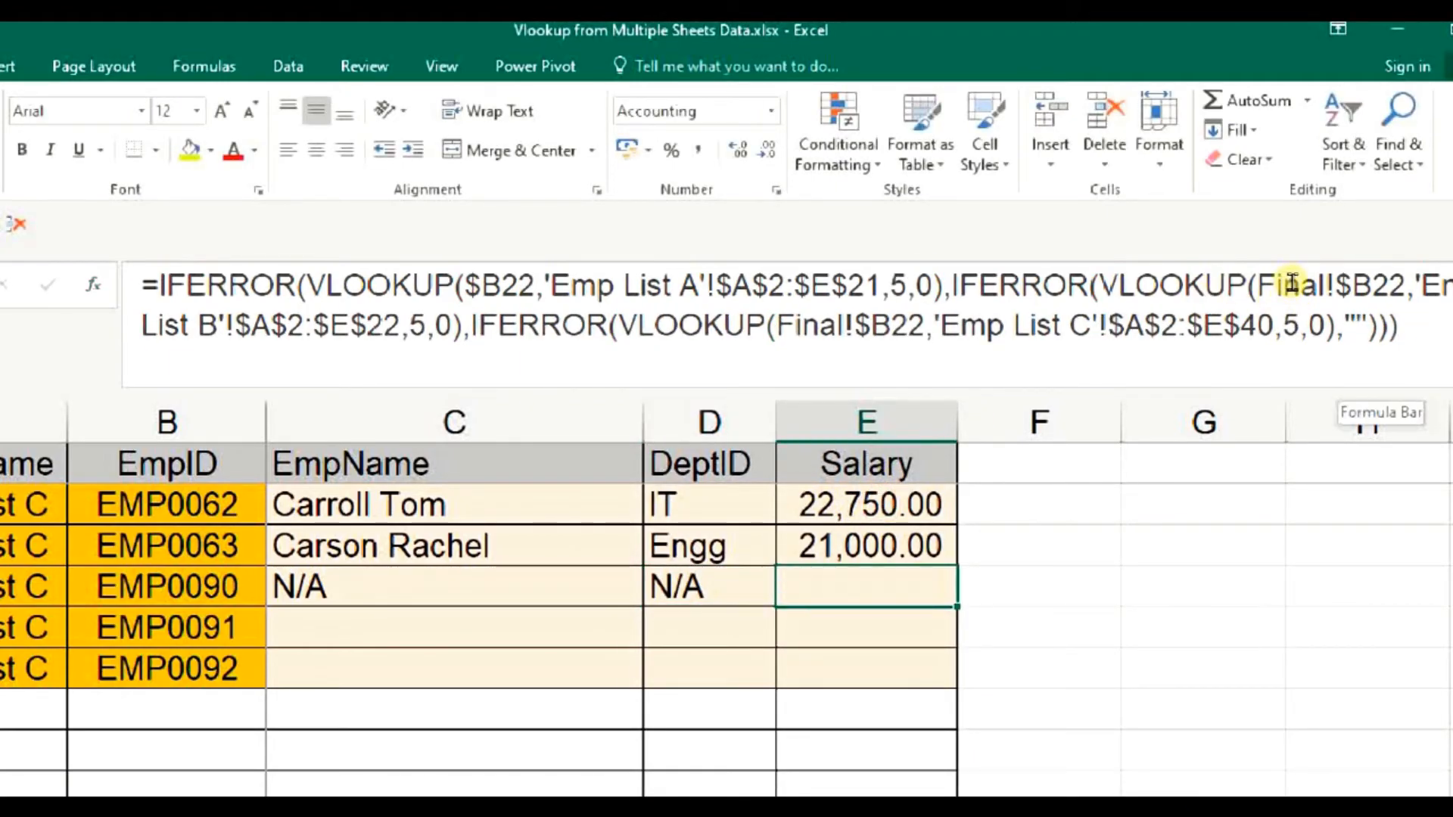
left_click(1284, 286)
key("shift+F3")
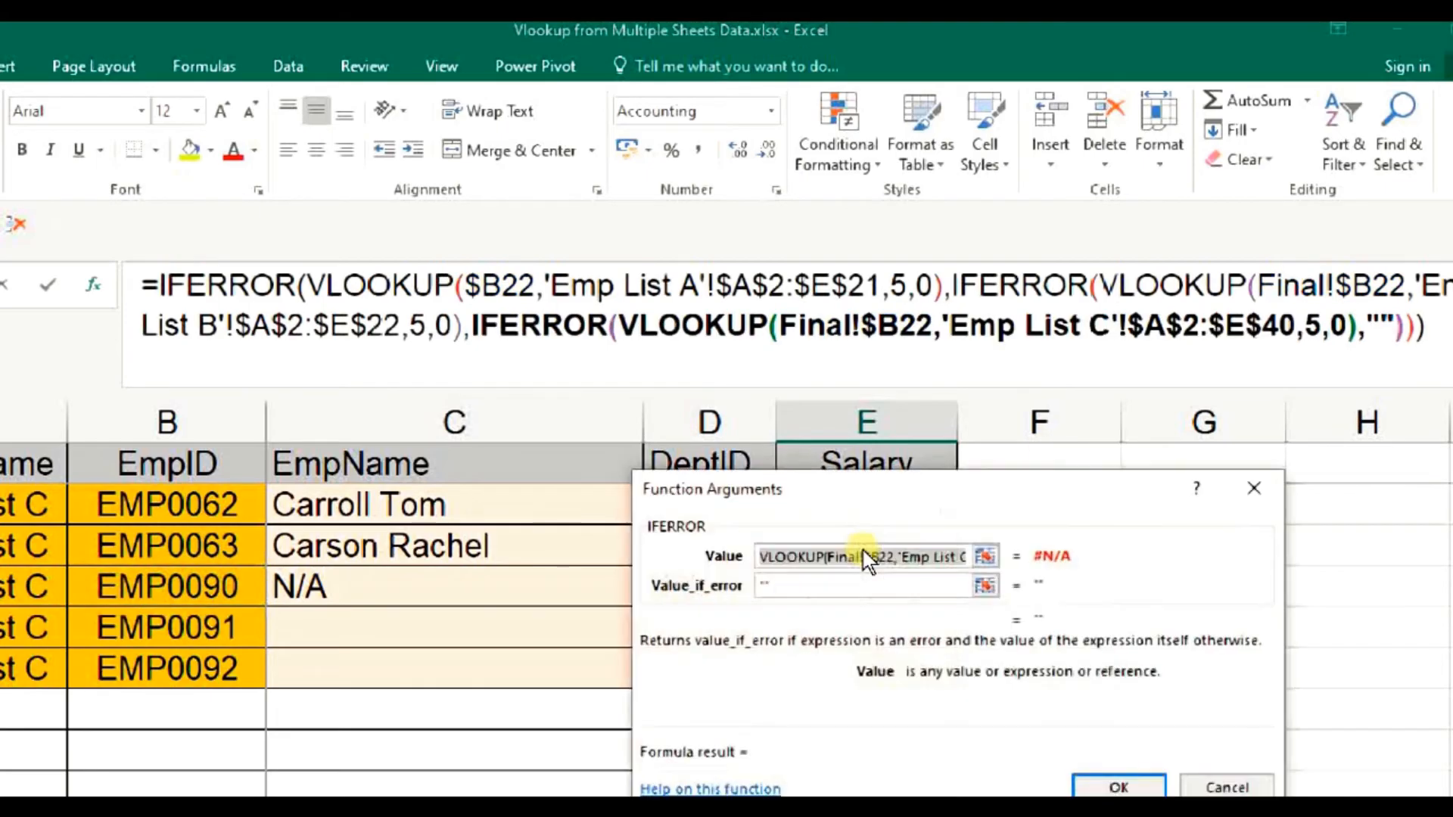
key("Home")
type("N/")
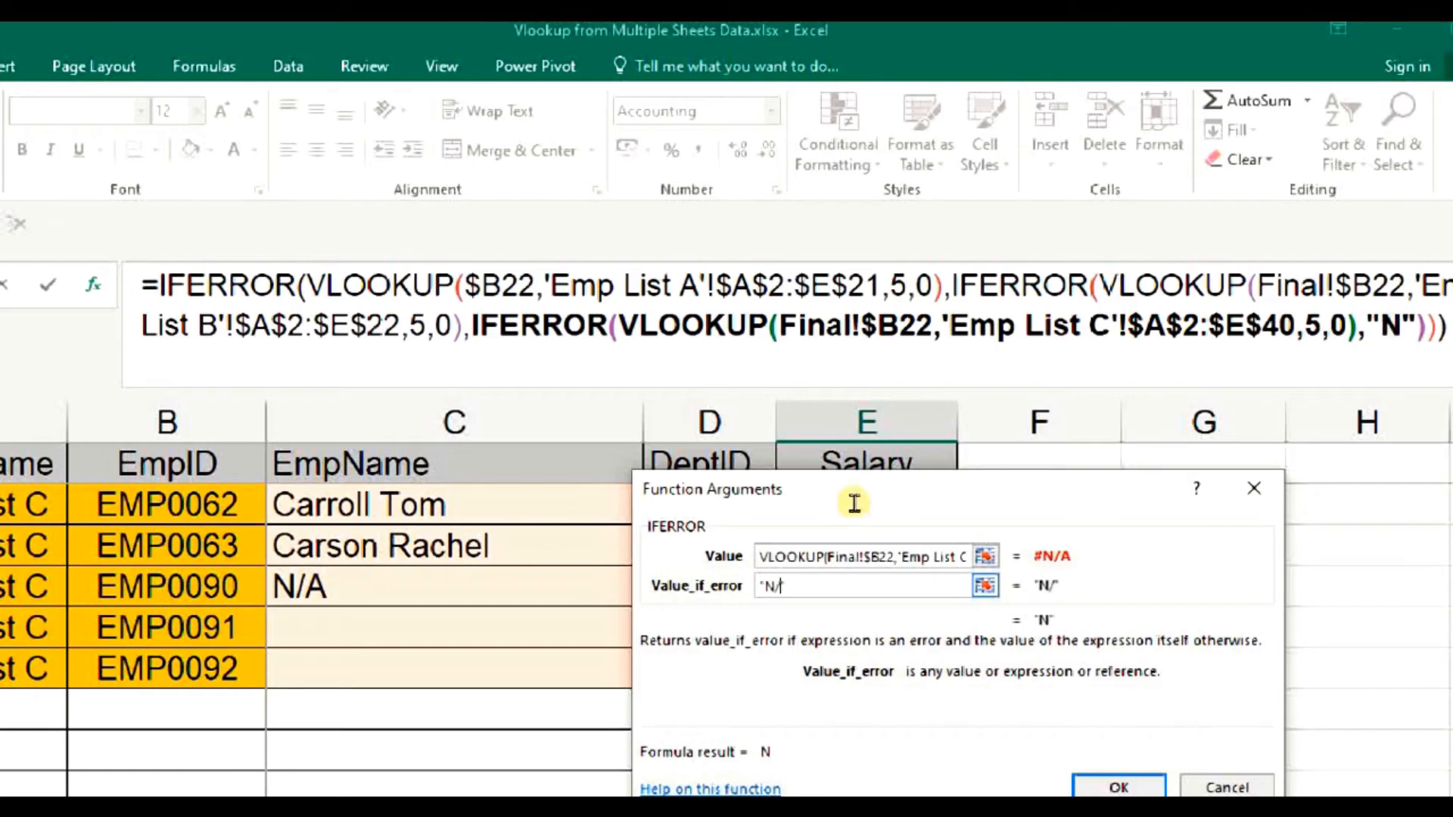
type("a")
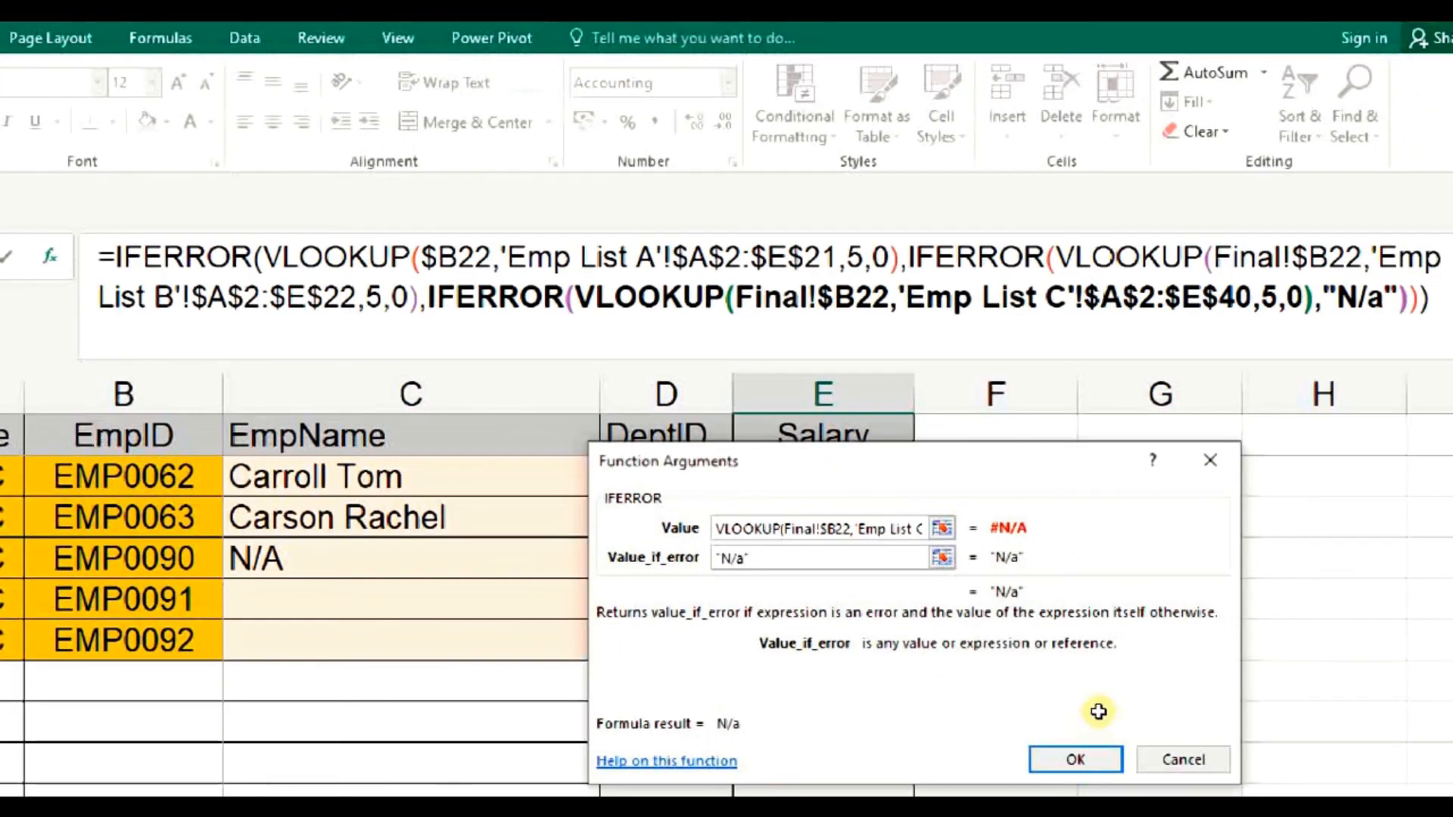
key("BackSpace")
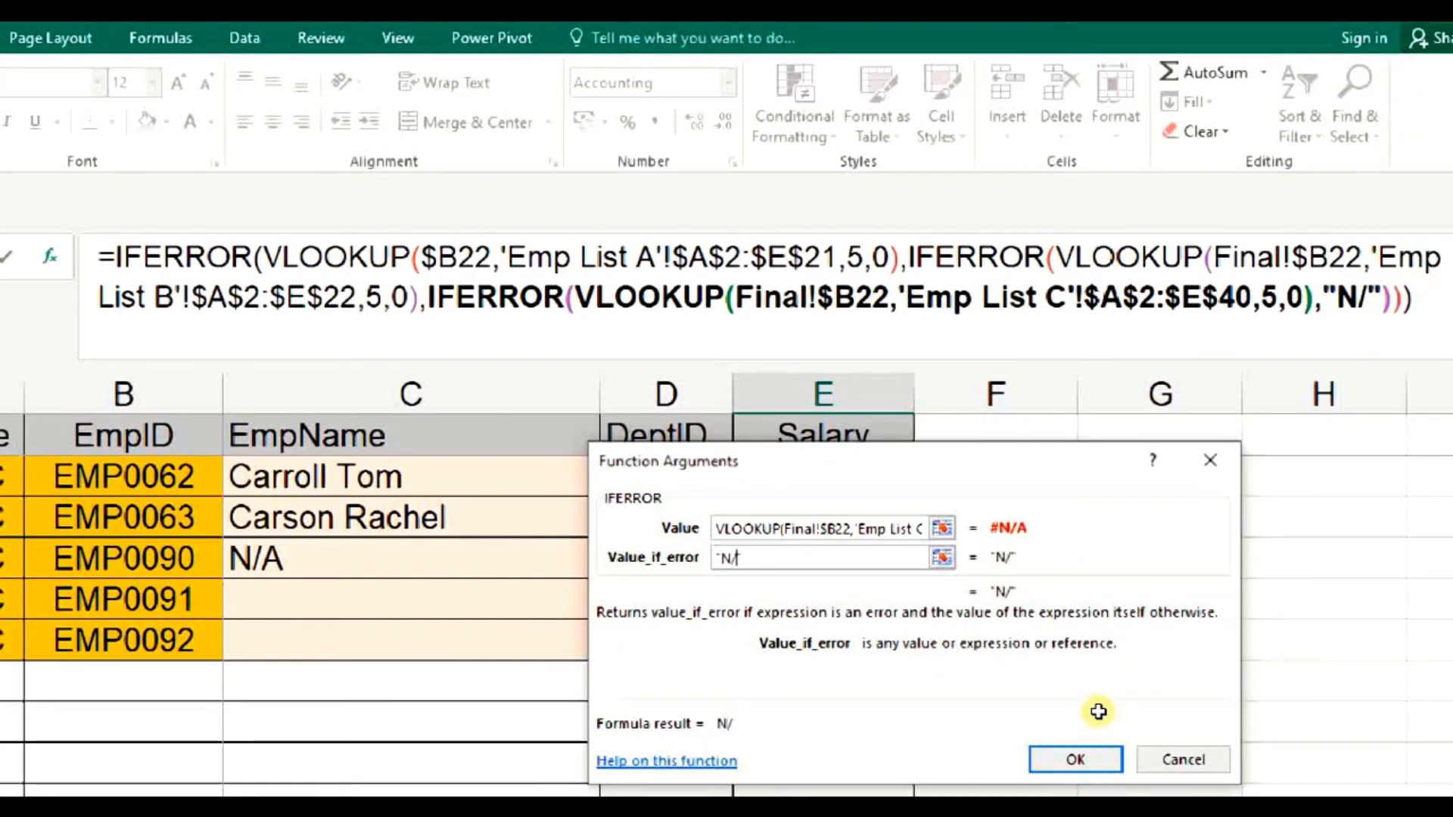
type("A")
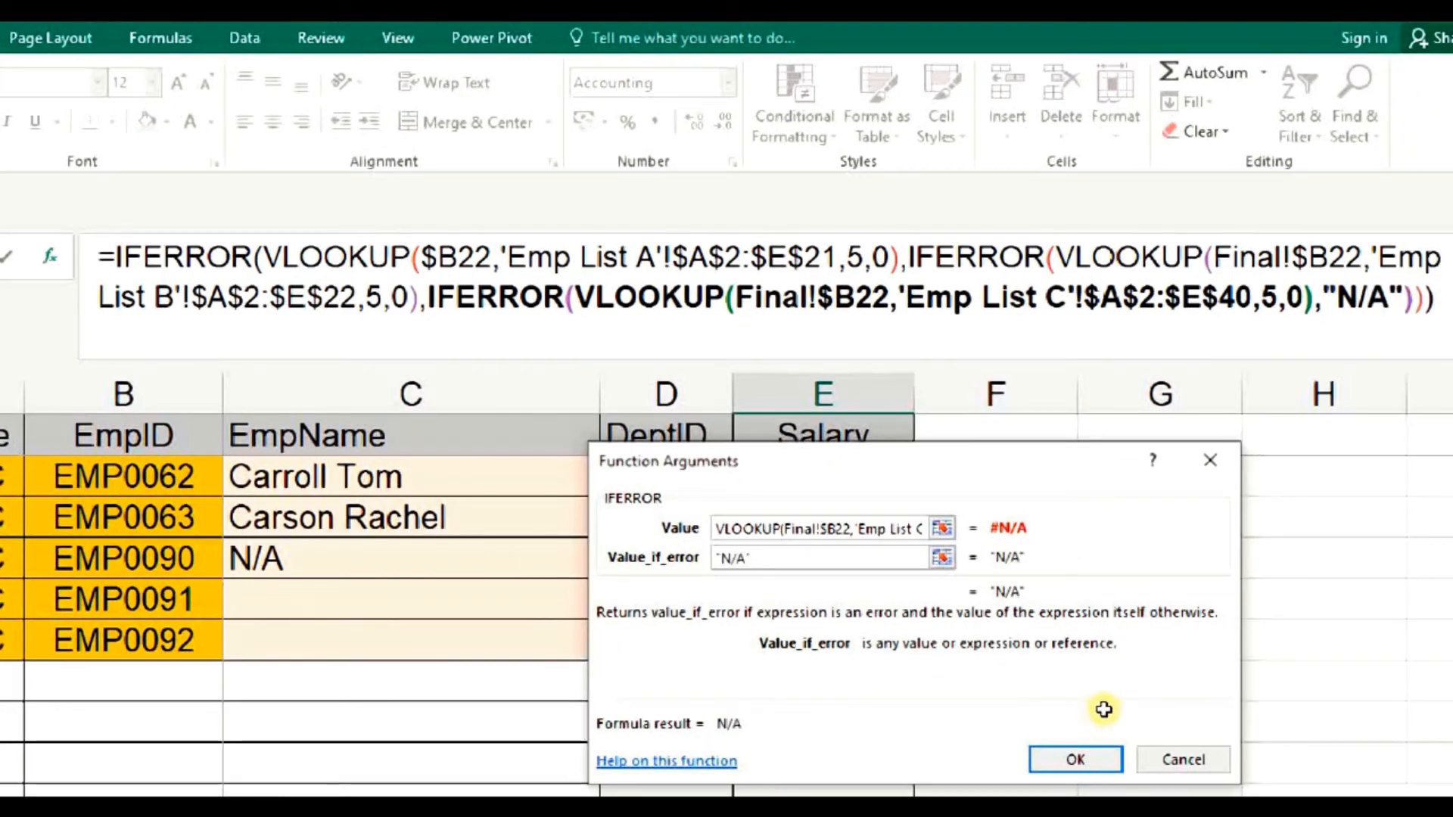
left_click(1075, 759)
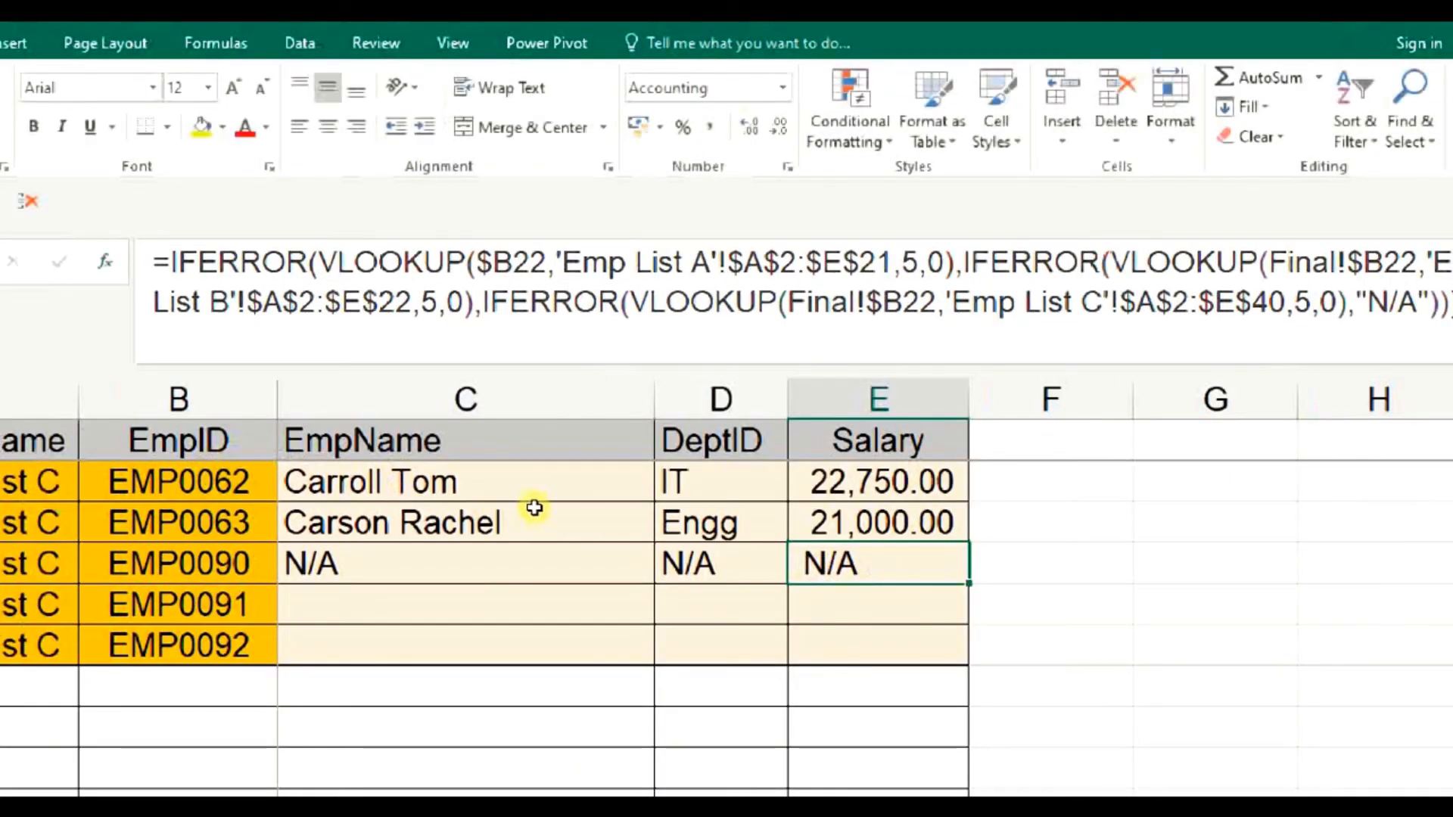
Fill the C22:E22 formulas down to row 24 and return to C2 at the start of the list
key("Left")
key("Left")
key("shift+Right")
key("shift+Right")
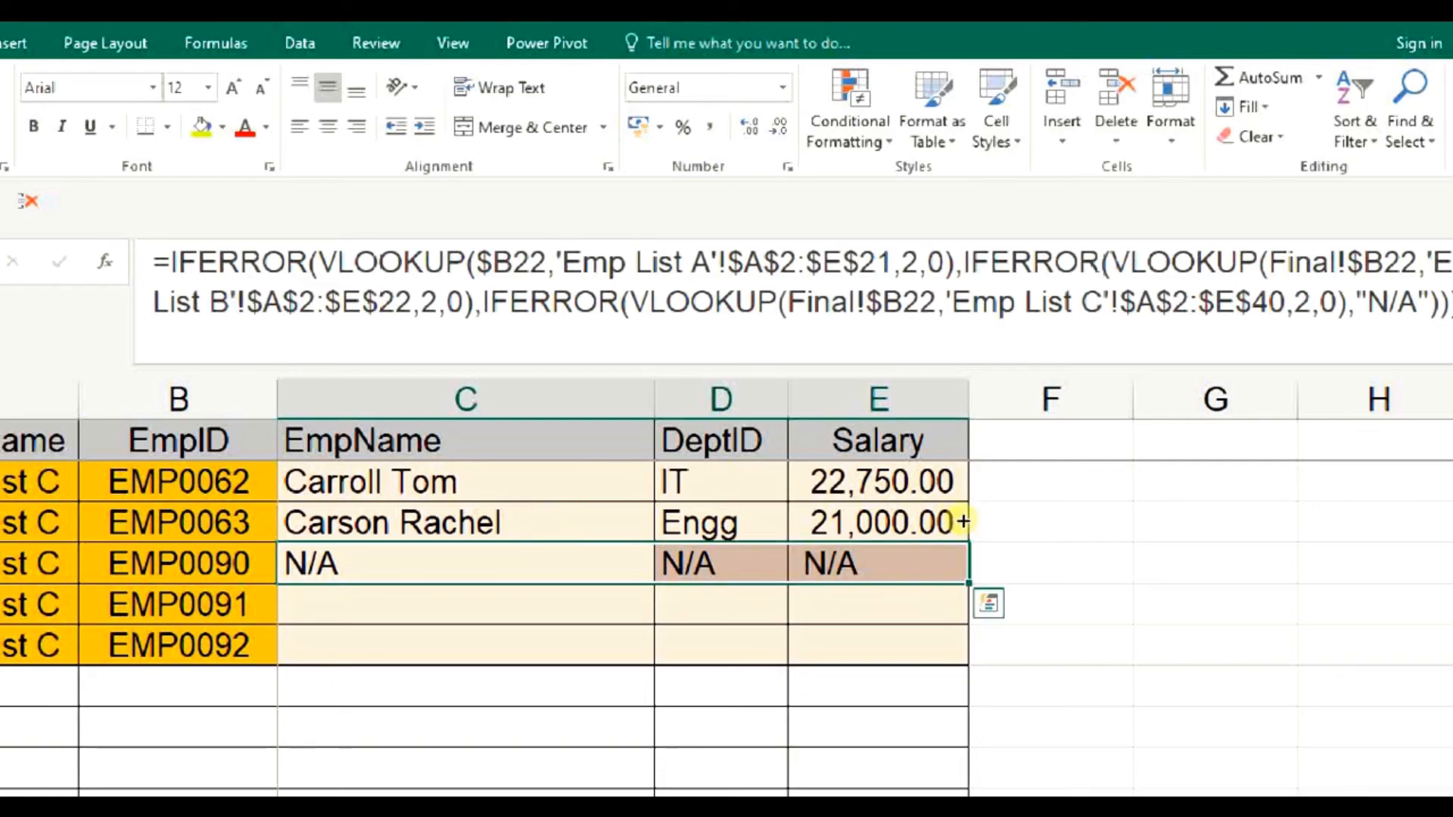
double_click(969, 582)
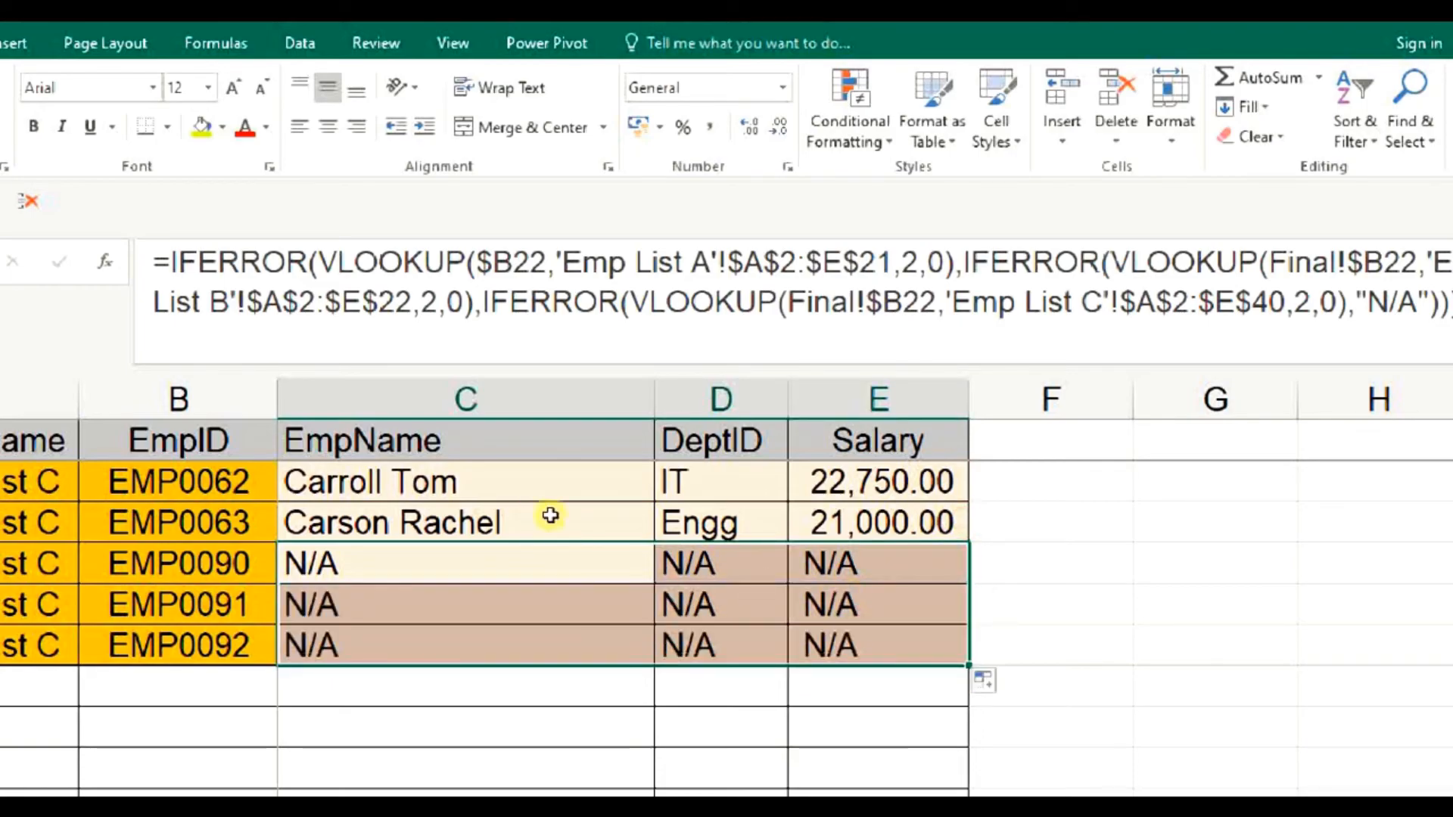
key("shift+BackSpace")
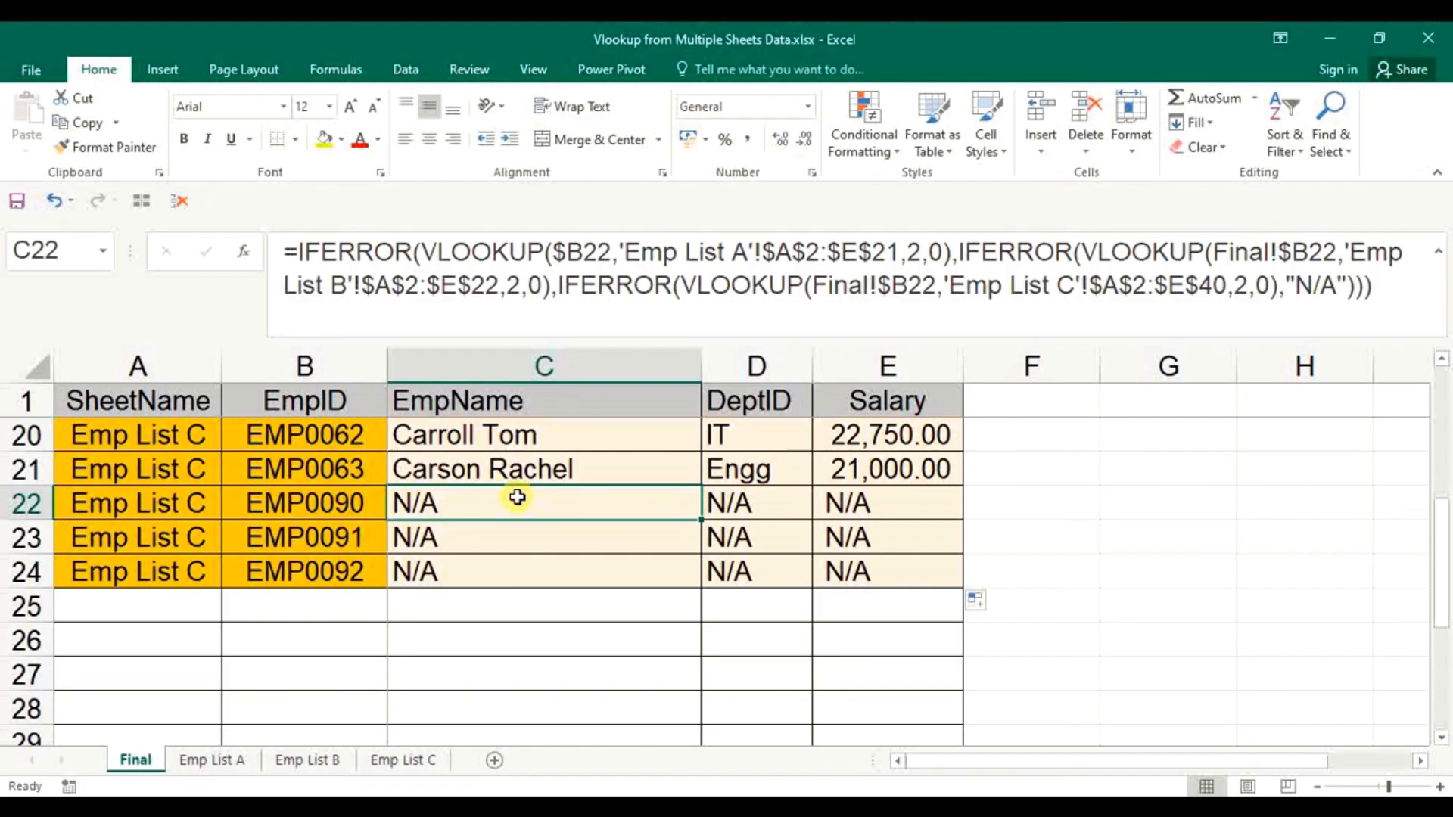
key("ctrl+Up")
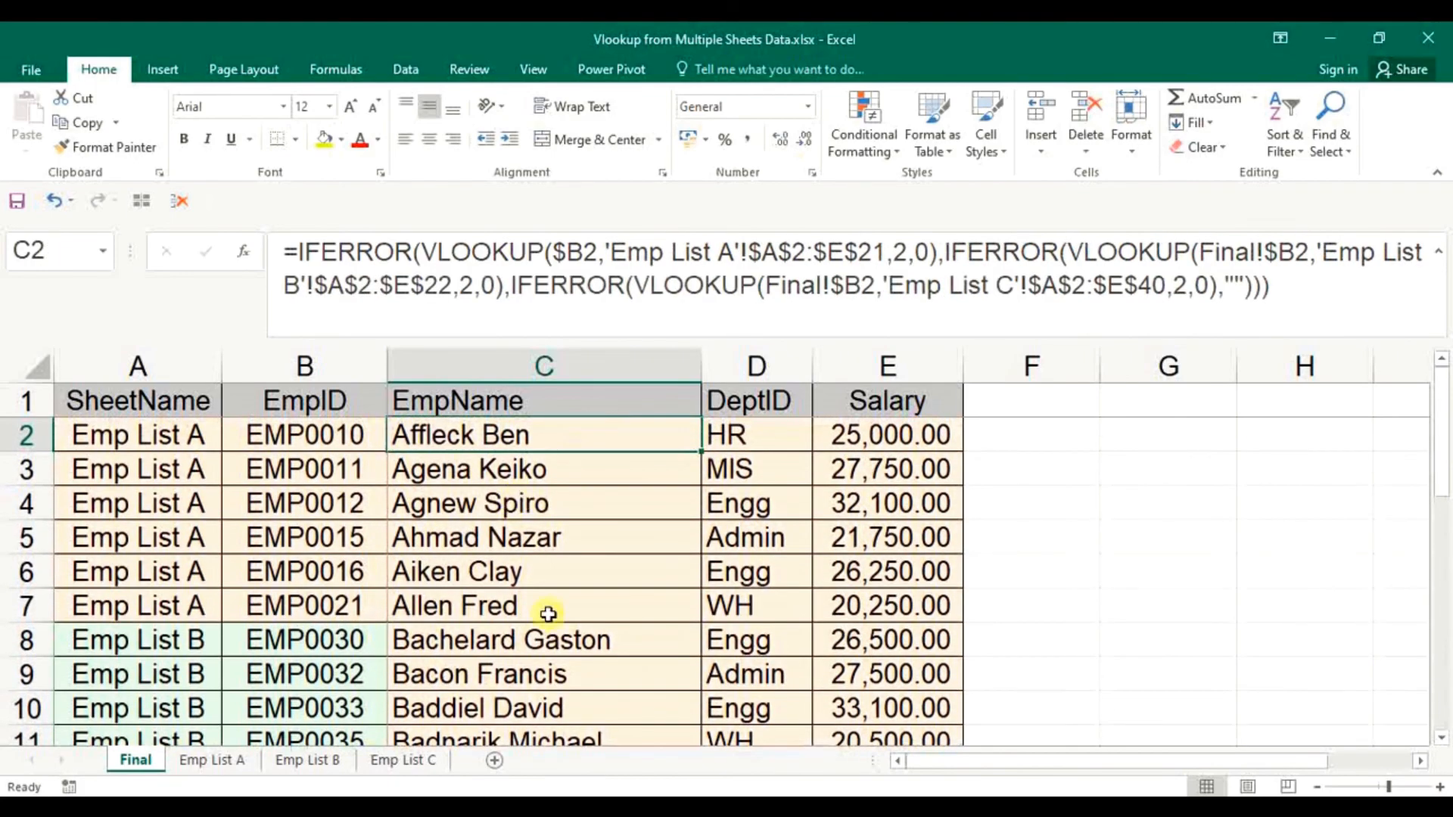